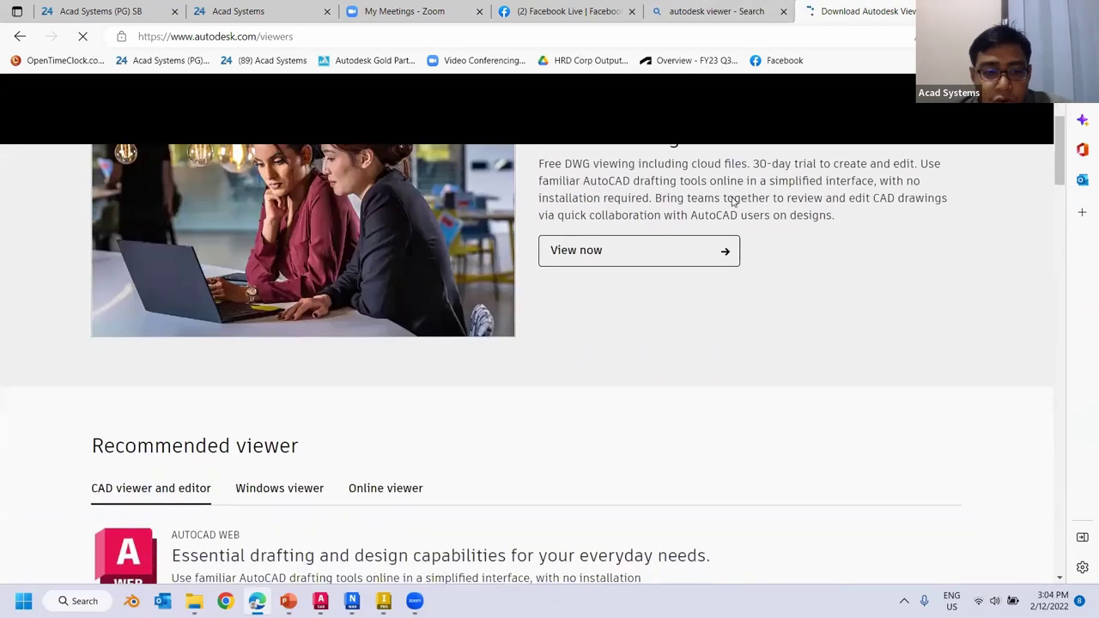
# Step: Return to the Bing results for "autodesk viewer" and open the Autodesk Viewer free online file viewer site
pyautogui.scroll(3, 831, 76)
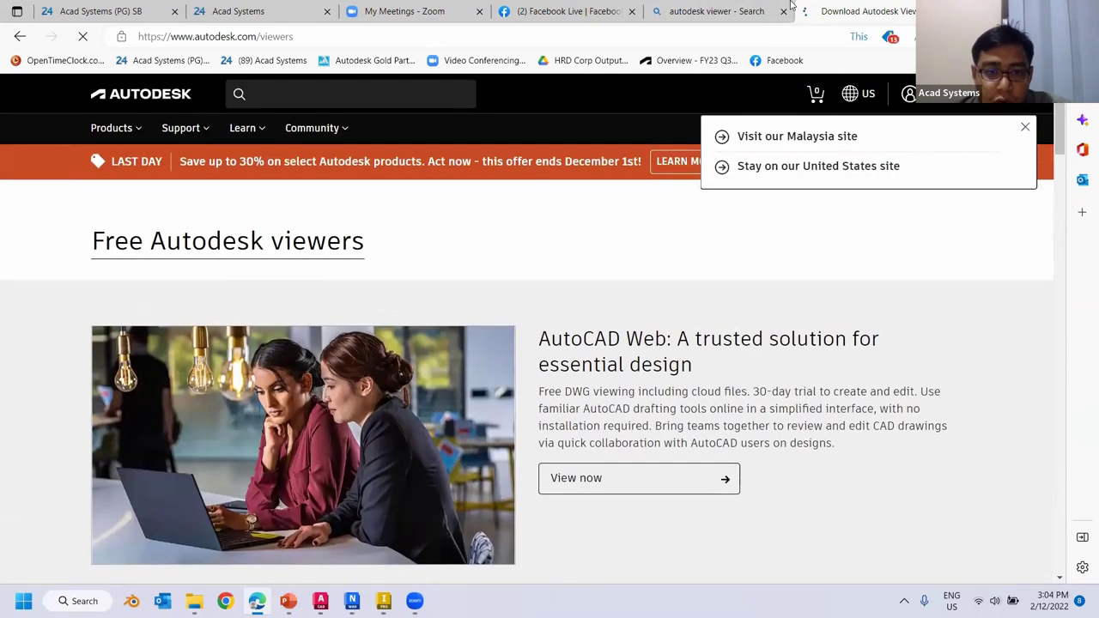
pyautogui.hotkey('ctrl', 'shift', 'Tab')
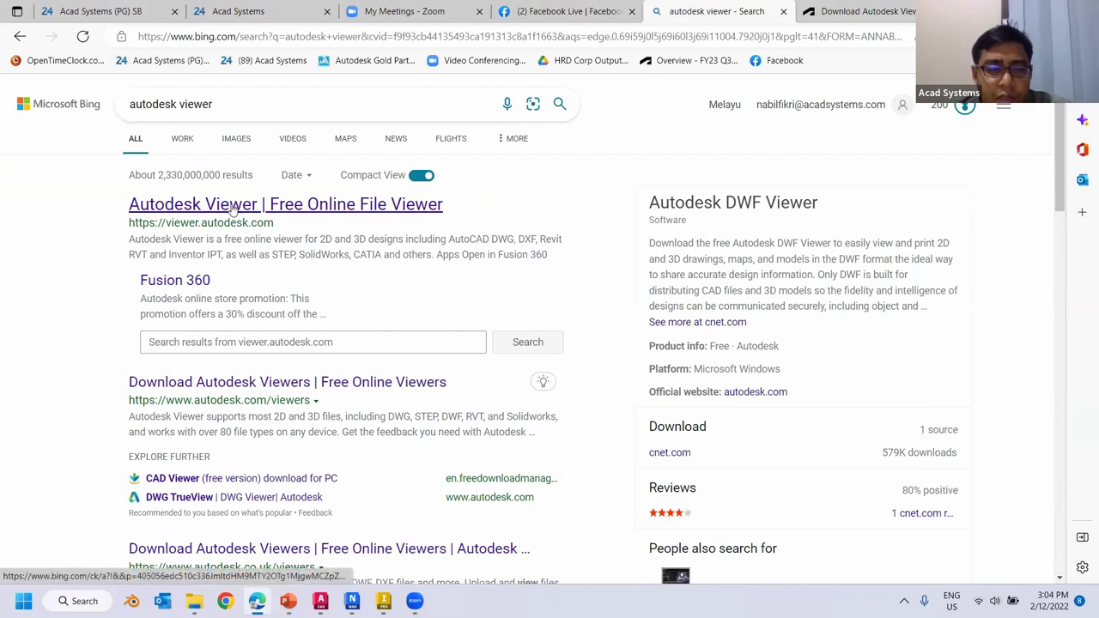
pyautogui.click(221, 204)
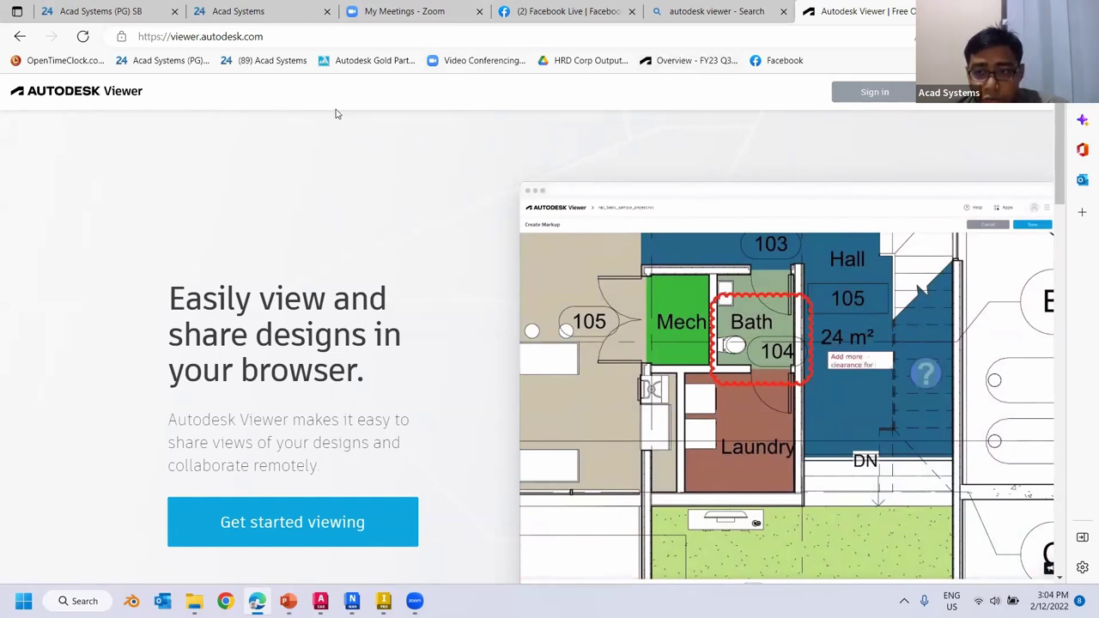
# Step: Sign in to the Autodesk account with the saved e-mail and password
pyautogui.click(881, 98)
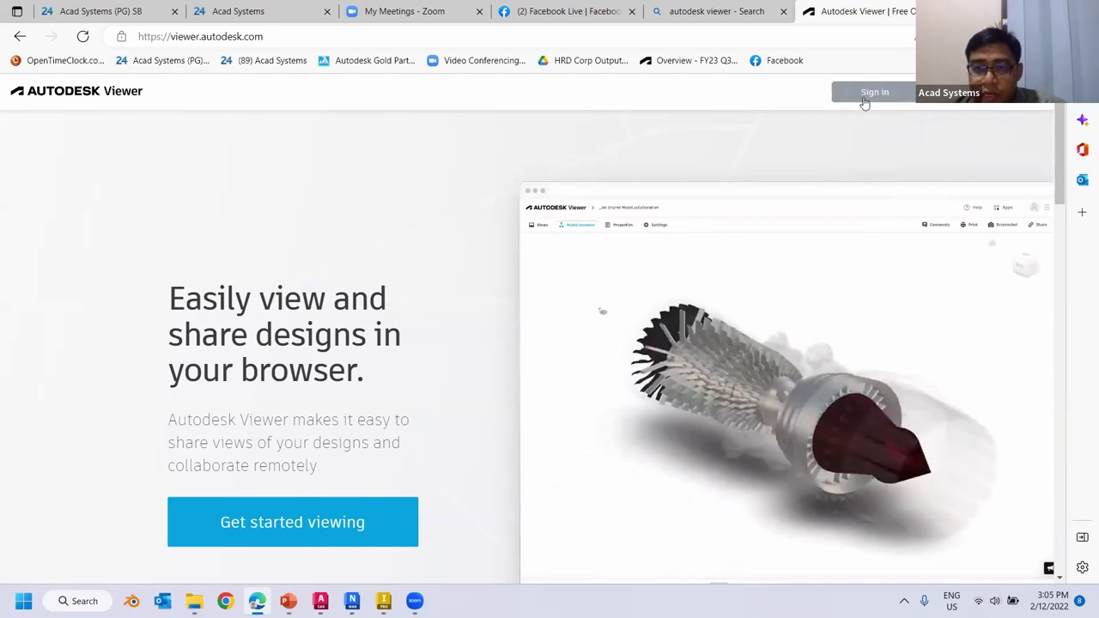
pyautogui.click(865, 102)
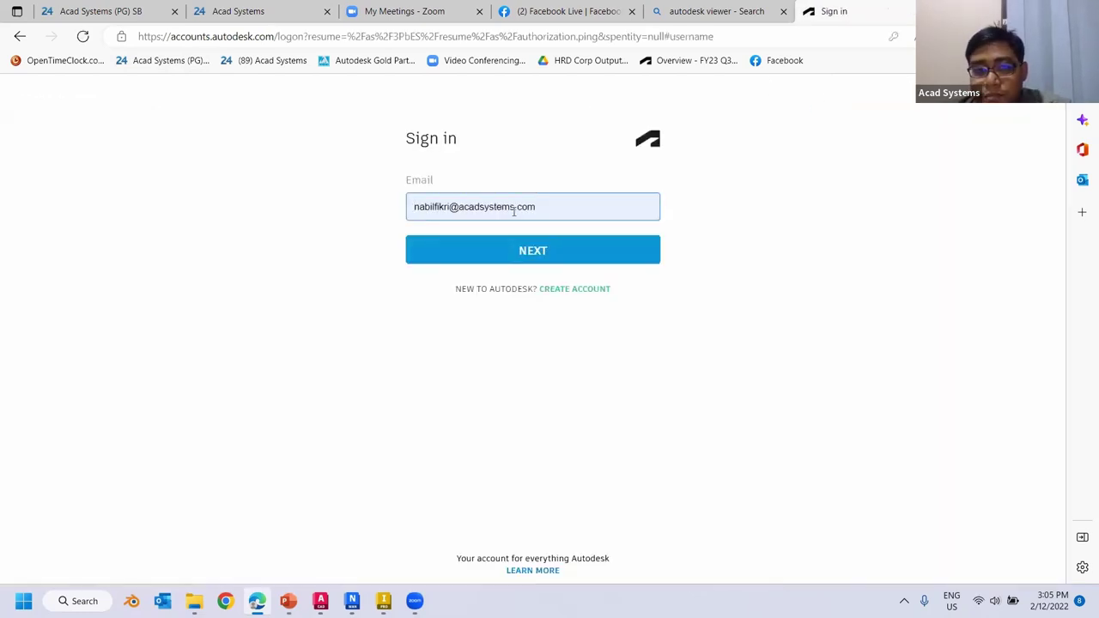
pyautogui.click(616, 251)
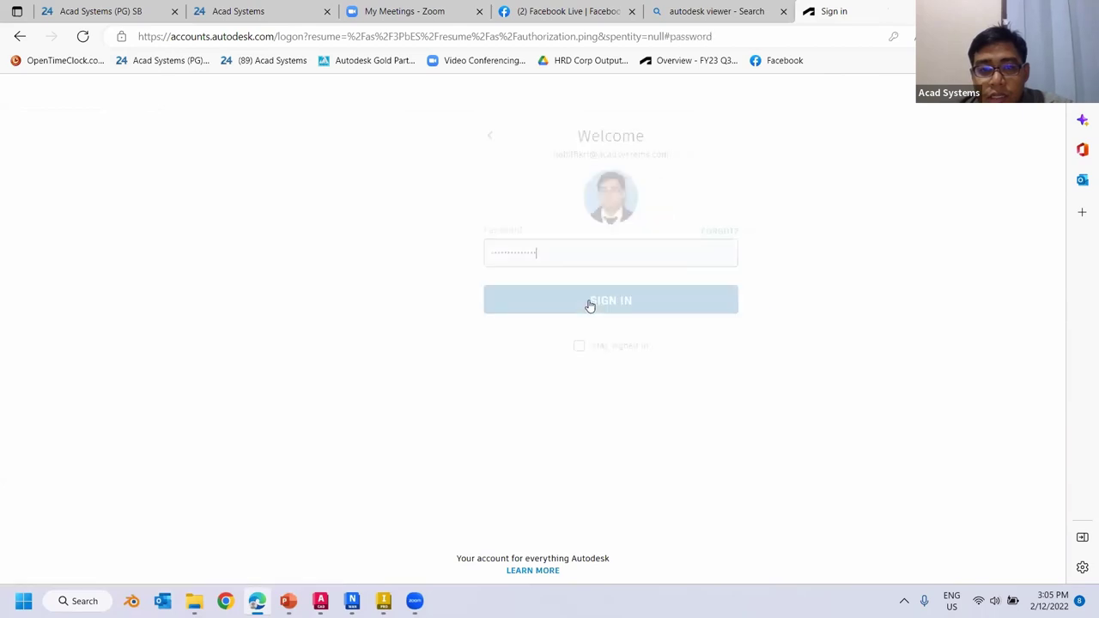
pyautogui.click(590, 305)
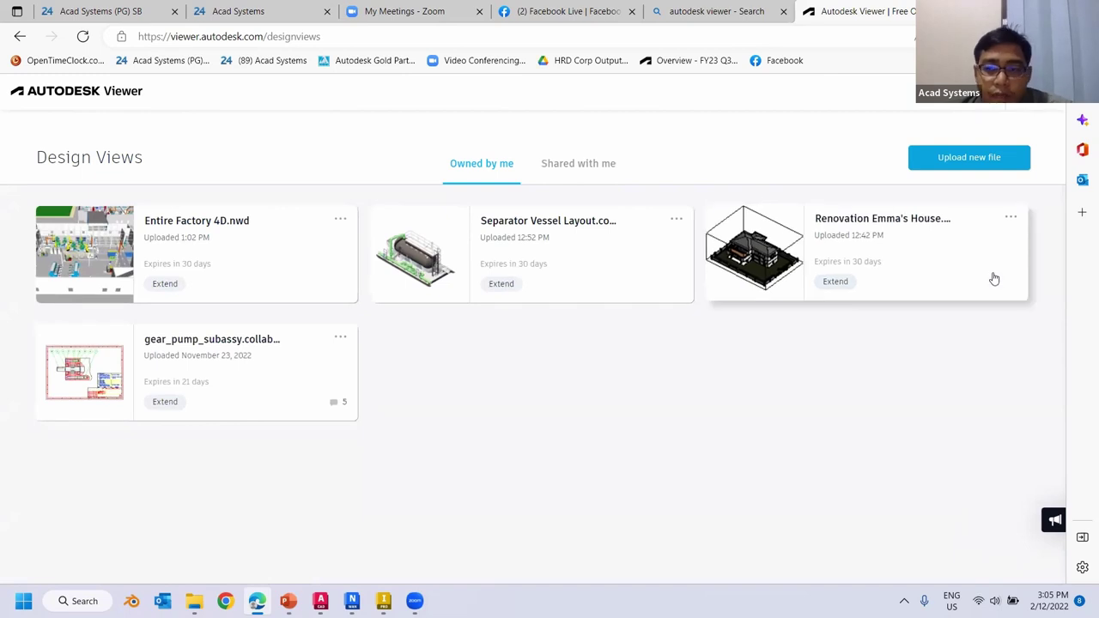
# Step: Start a new upload and open the single-file picker, cancelling it without choosing a file
pyautogui.click(977, 163)
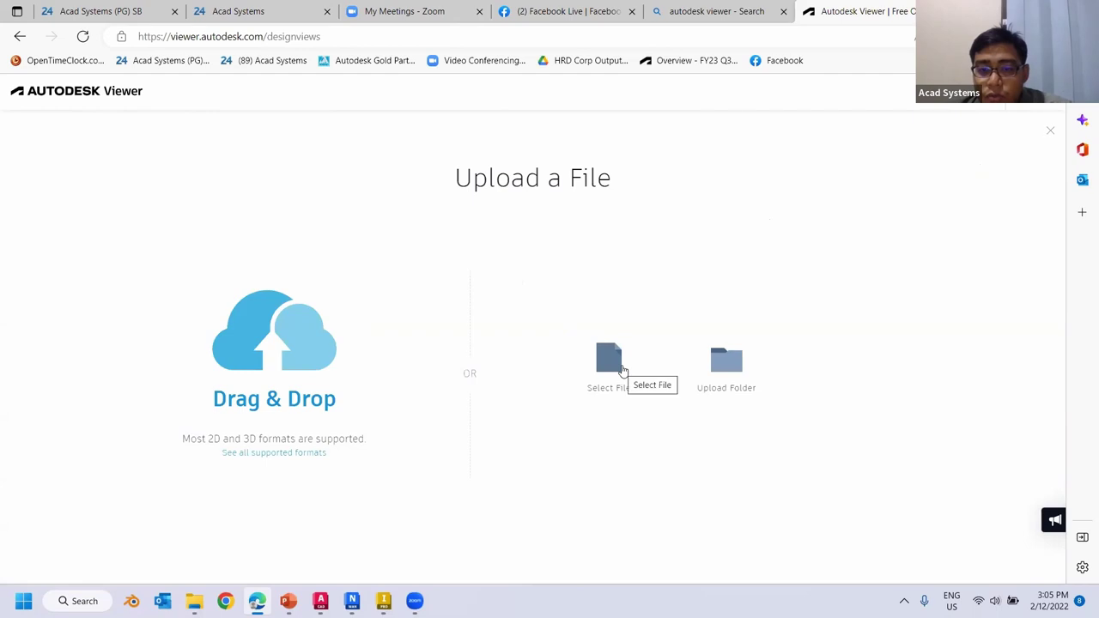
pyautogui.click(617, 365)
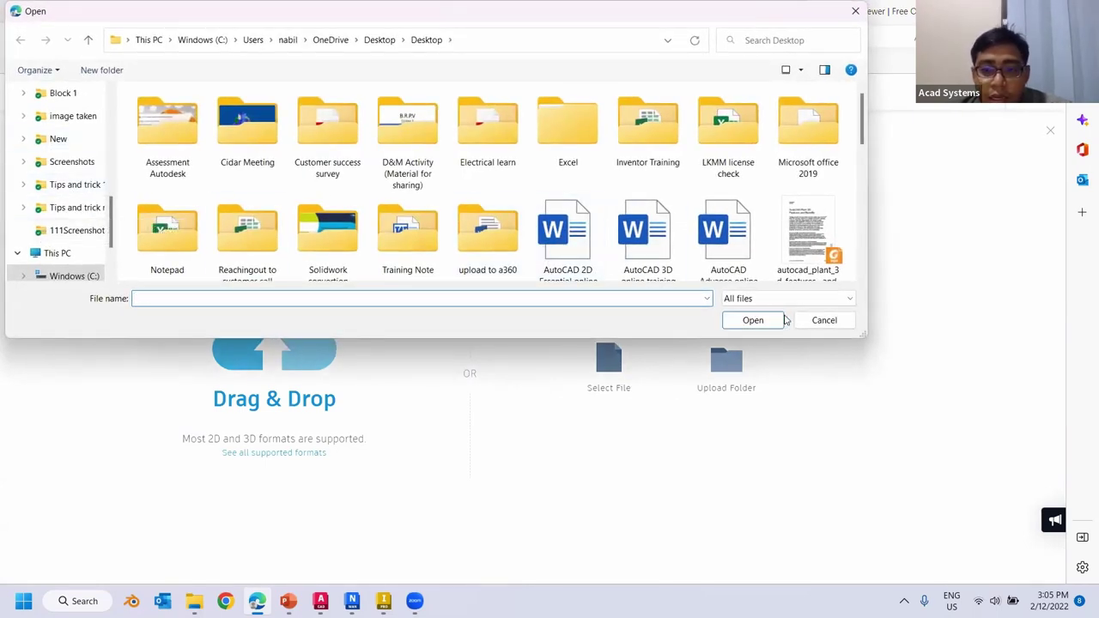
pyautogui.click(825, 324)
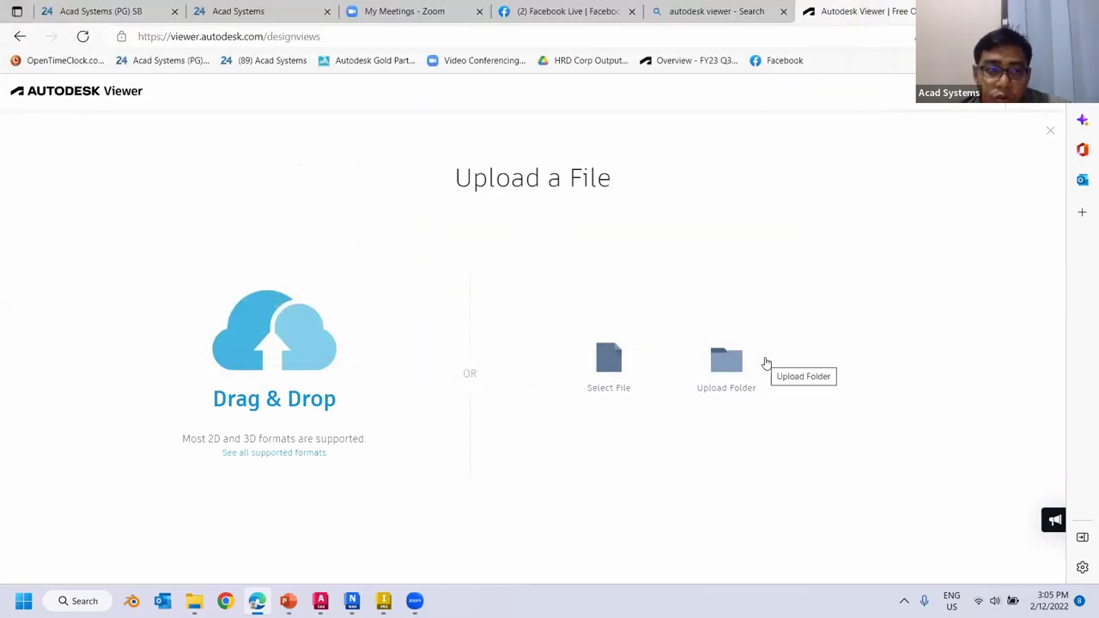
# Step: Choose the Separator Vessel folder for upload from the Workspace folder of 2020 Inventor Process Equipment in Downloads and allow its files
pyautogui.click(730, 376)
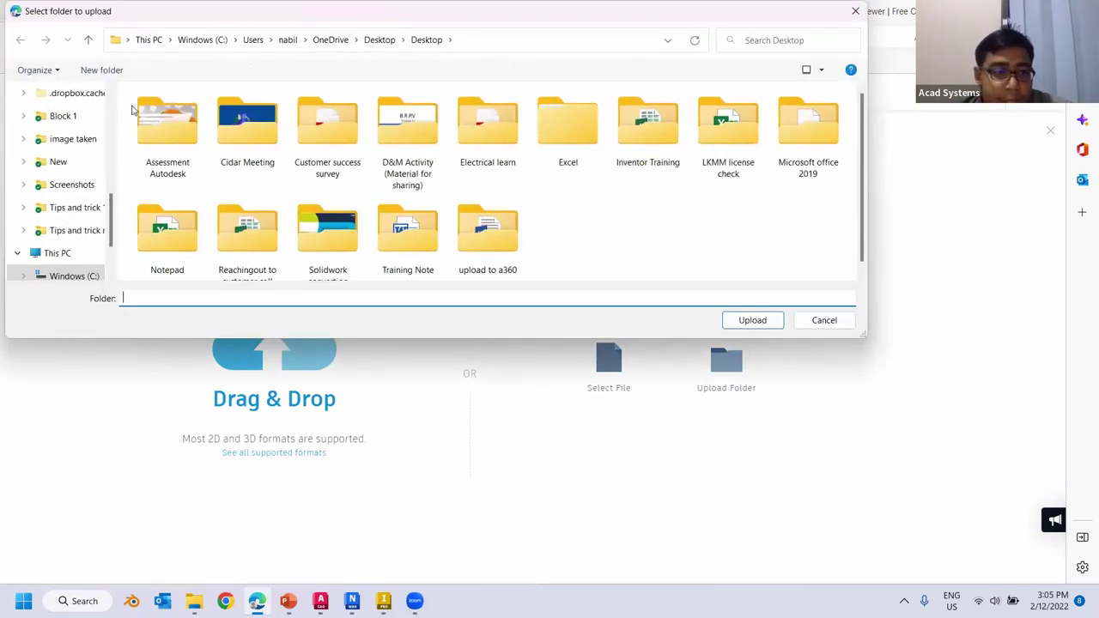
pyautogui.scroll(5, 86, 161)
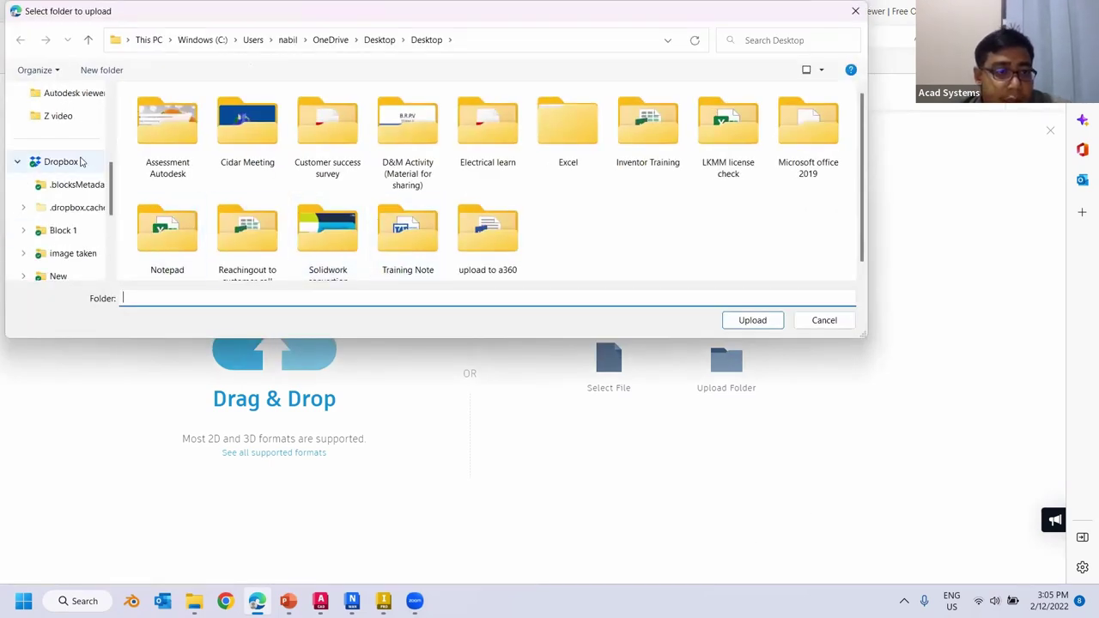
pyautogui.click(83, 163)
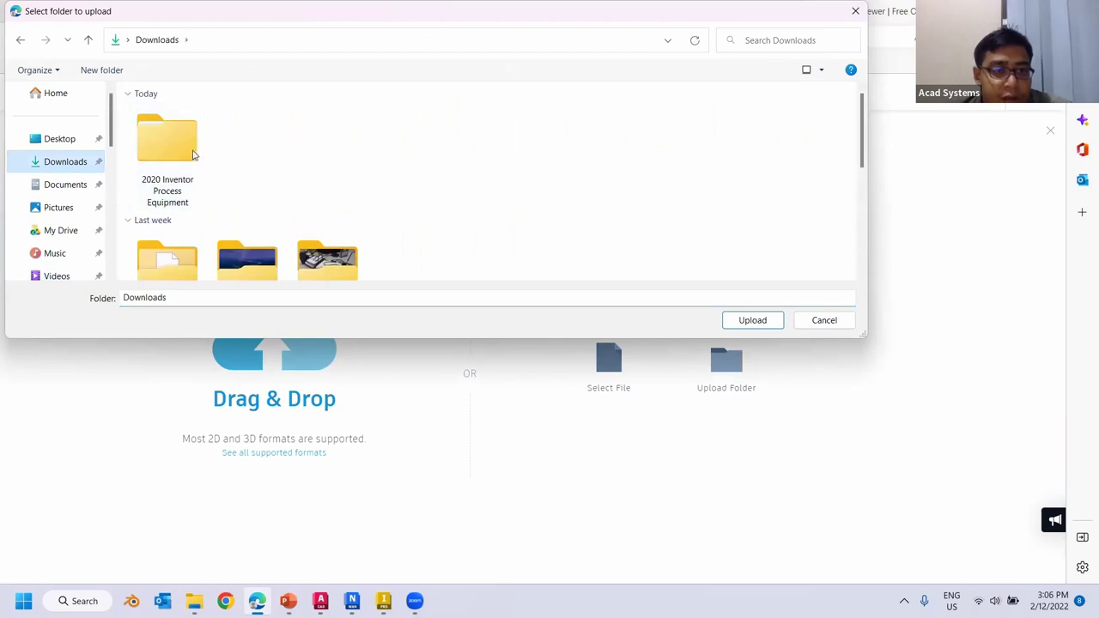
pyautogui.doubleClick(181, 159)
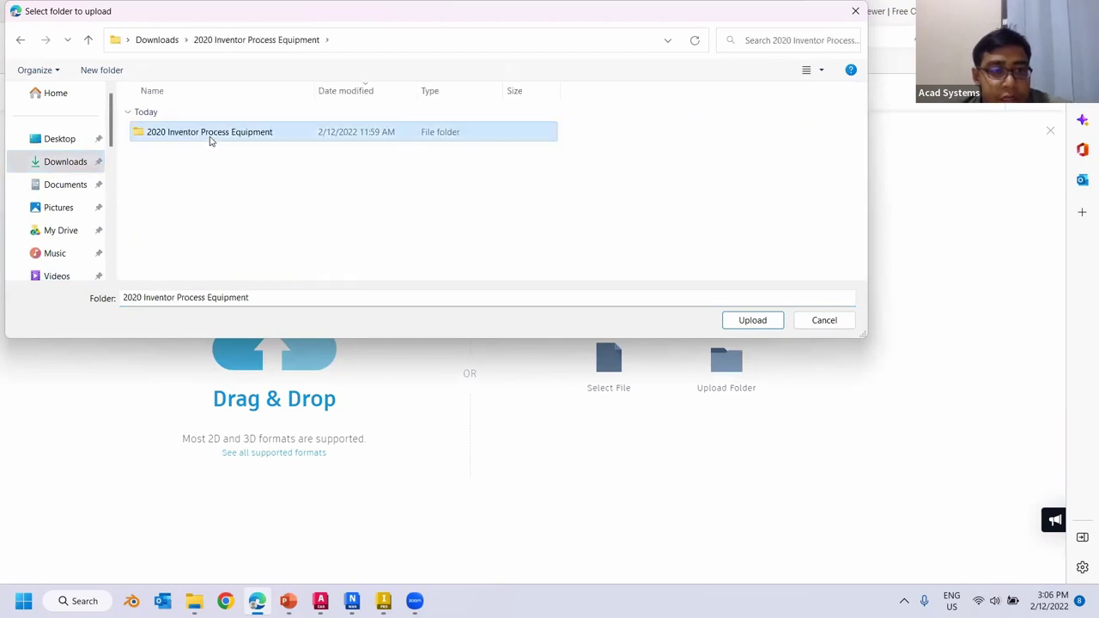
pyautogui.doubleClick(210, 135)
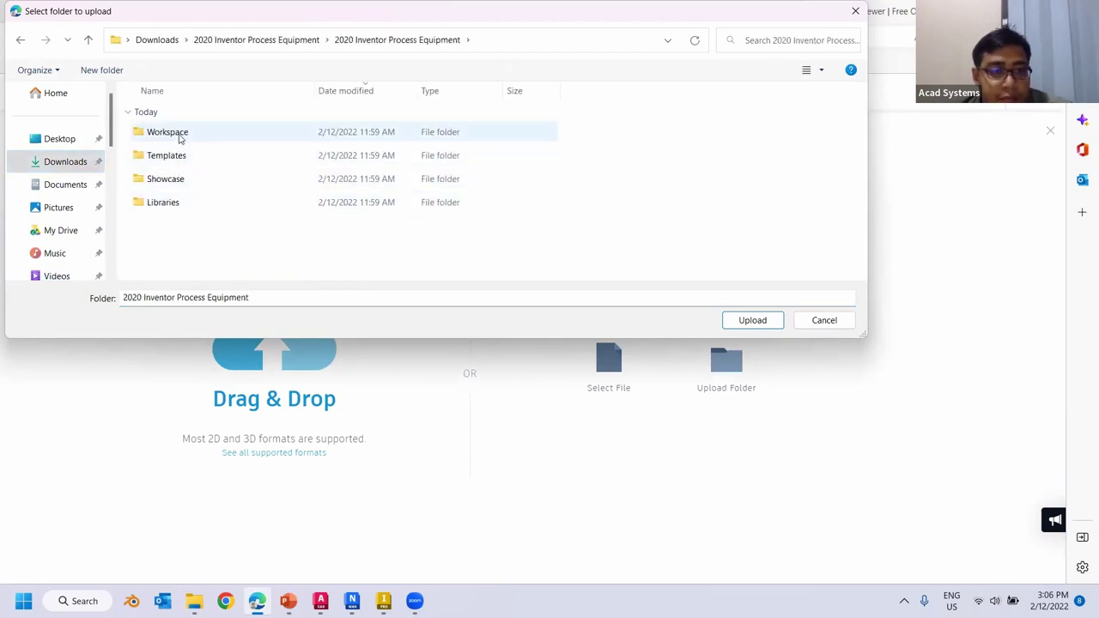
pyautogui.doubleClick(178, 135)
pyautogui.click(216, 134)
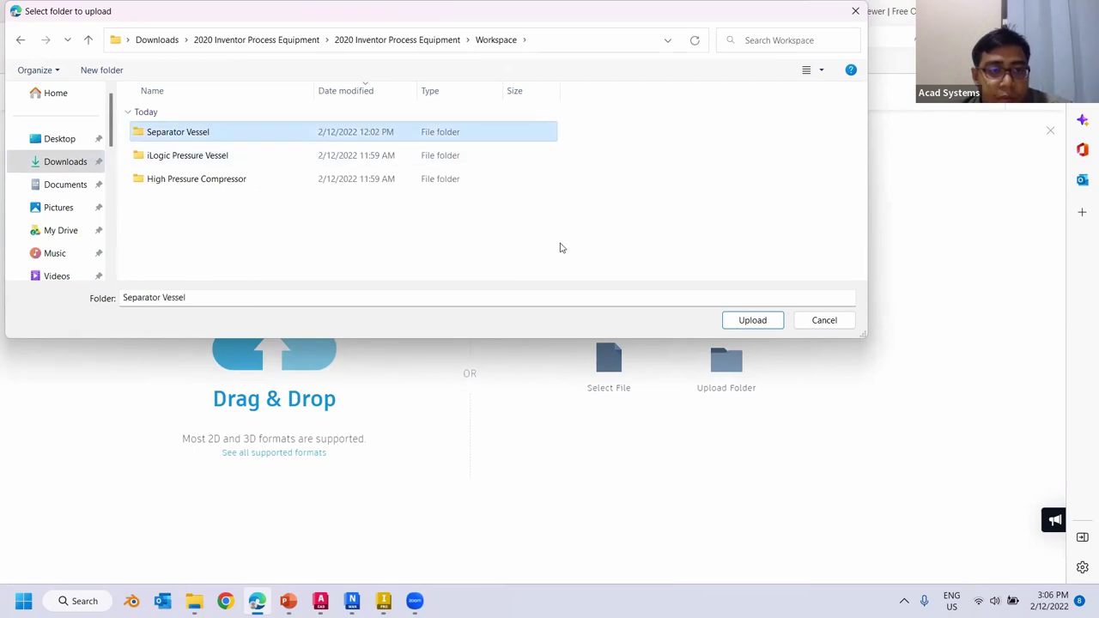
pyautogui.click(215, 139)
pyautogui.click(747, 322)
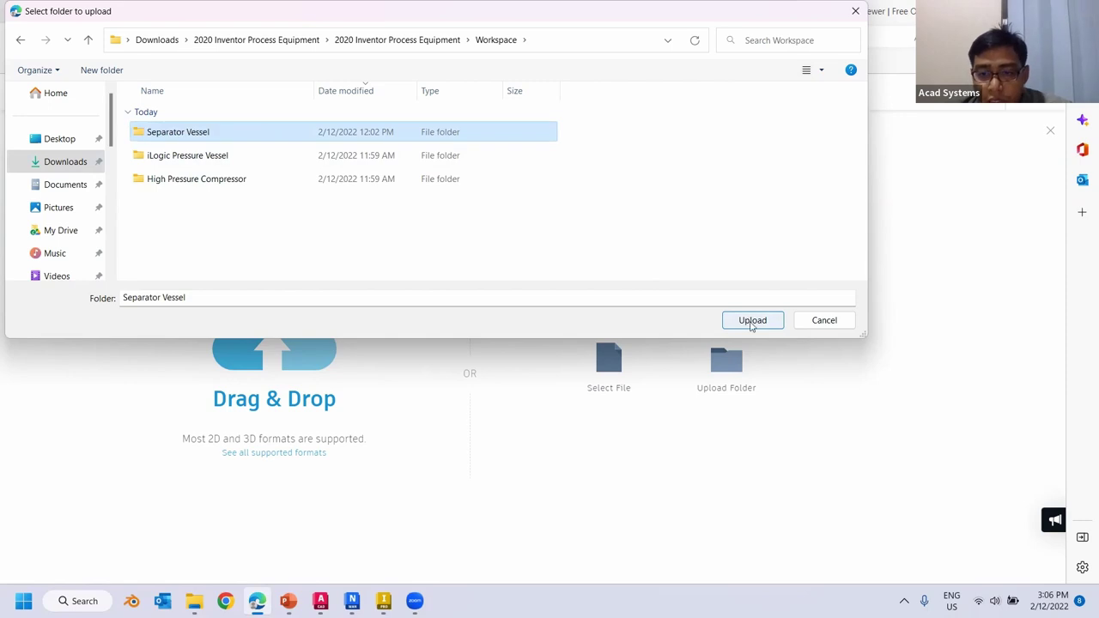
pyautogui.click(773, 320)
pyautogui.click(605, 126)
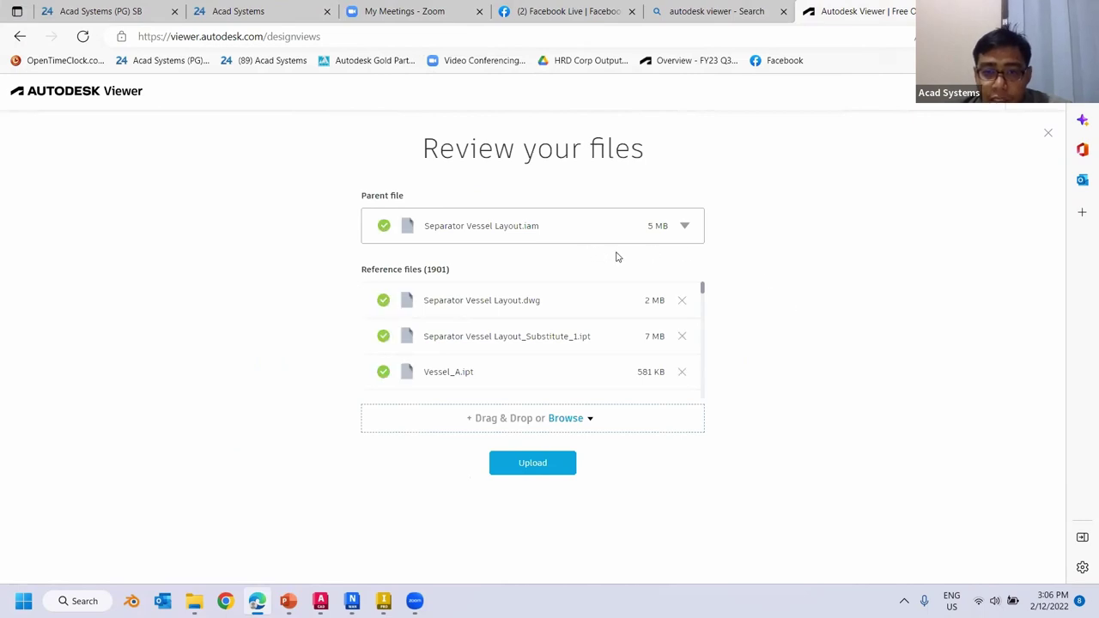
# Step: Look through the reference files listed for Separator Vessel Layout.iam and return to the design views without uploading
pyautogui.scroll(-4, 618, 296)
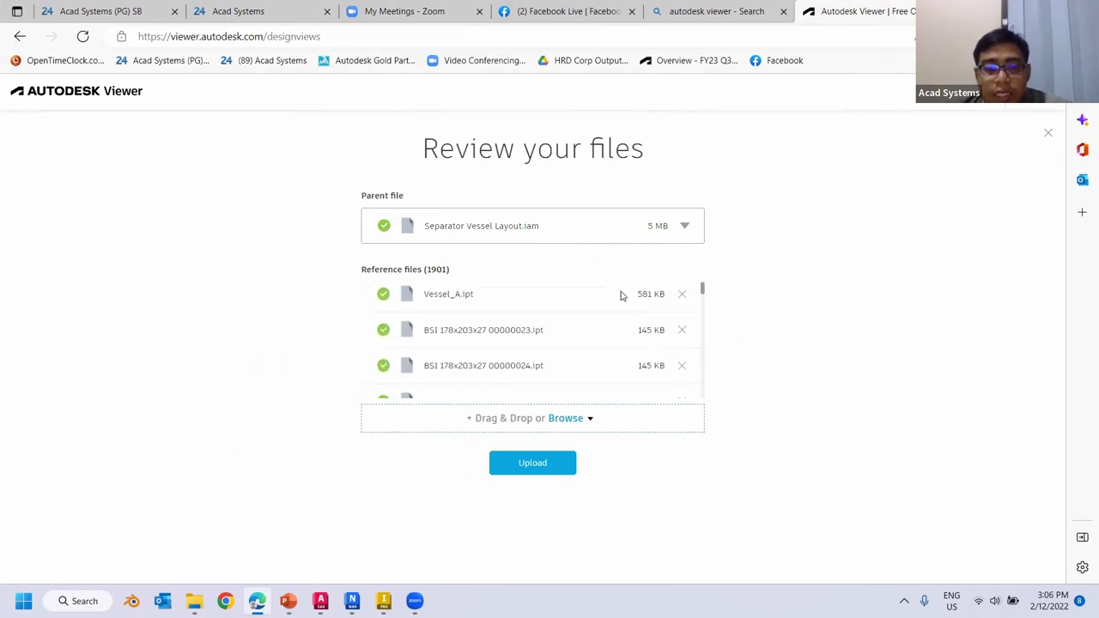
pyautogui.scroll(-1, 633, 309)
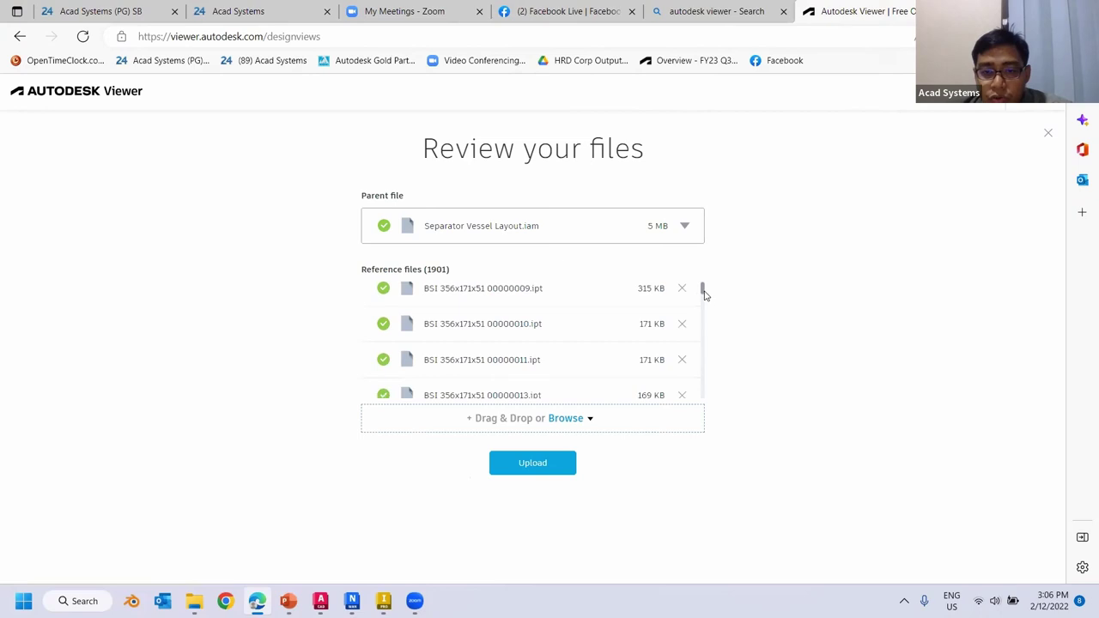
pyautogui.moveTo(704, 294); pyautogui.dragTo(706, 333)
pyautogui.click(843, 328)
pyautogui.scroll(-5, 562, 349)
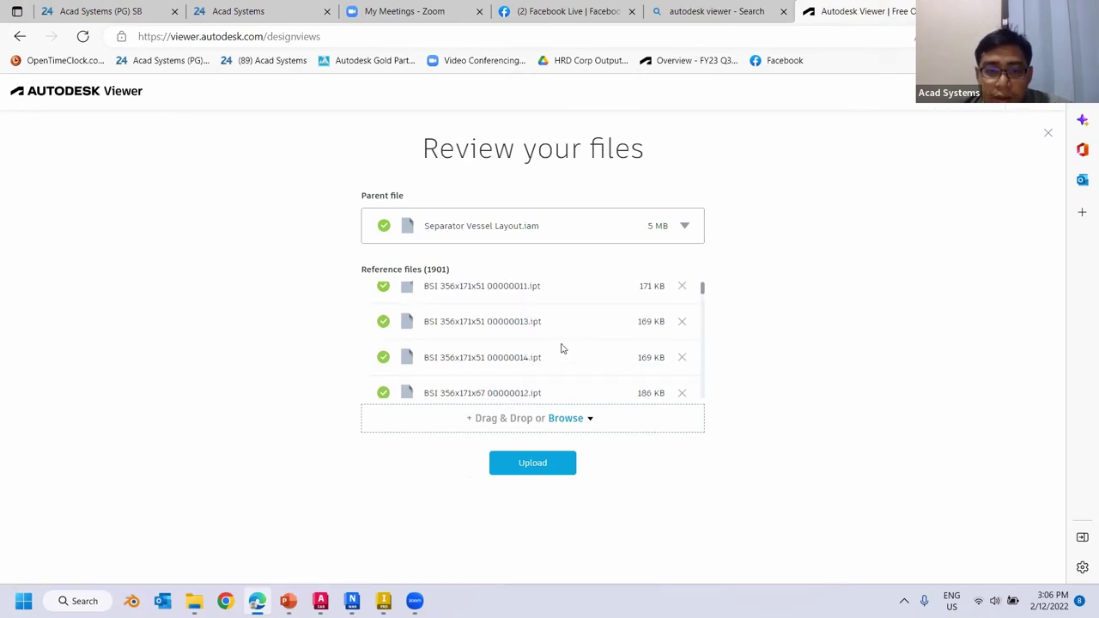
pyautogui.moveTo(704, 299); pyautogui.dragTo(591, 200)
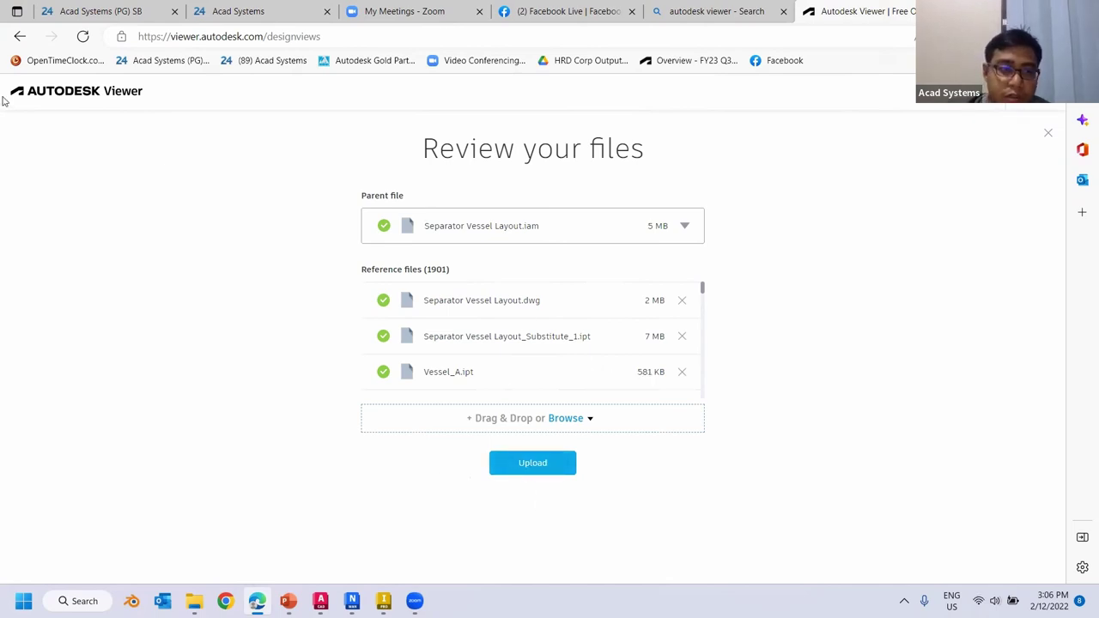
pyautogui.click(48, 99)
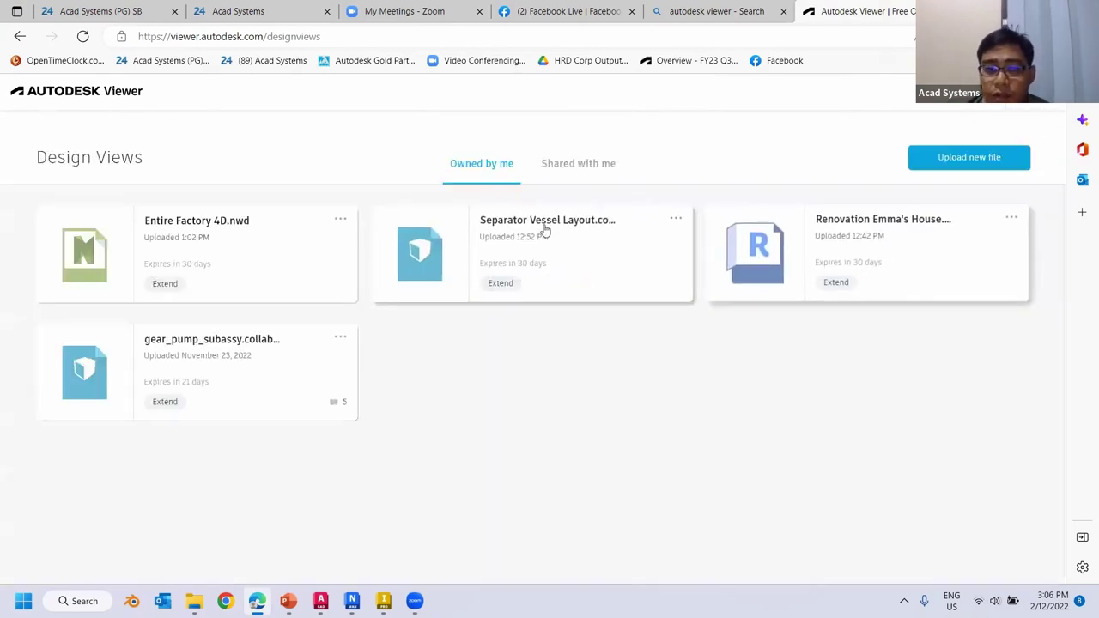
# Step: Start another single-file upload and choose Pump - KSB Etanorm 65-40-250 - emotor 180M from the Autodesk viewer folder
pyautogui.click(997, 159)
pyautogui.click(616, 384)
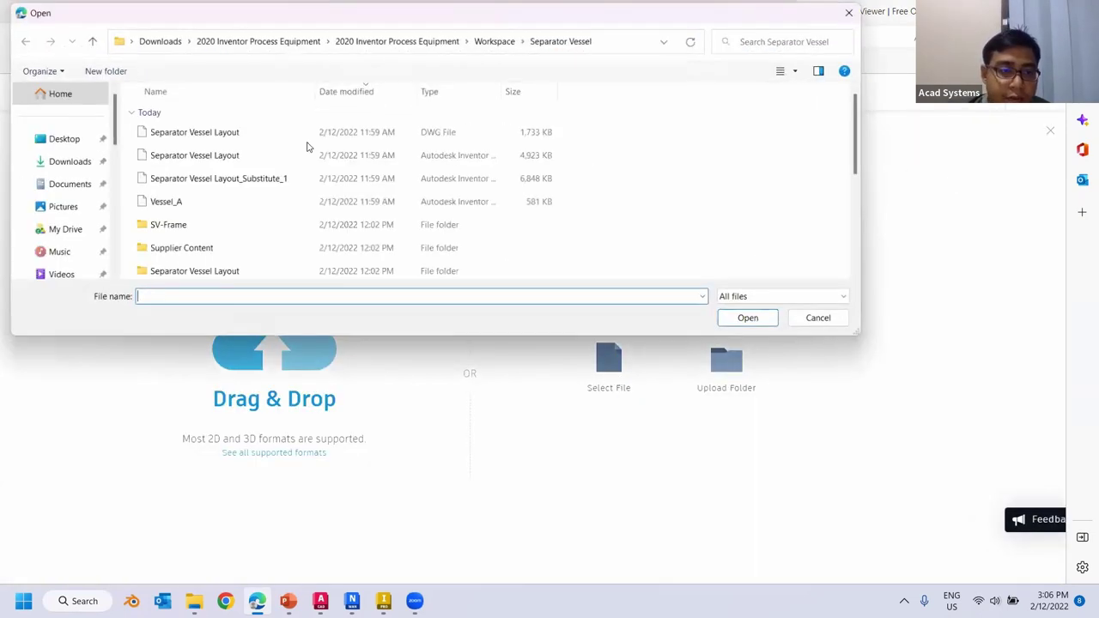
pyautogui.click(178, 205)
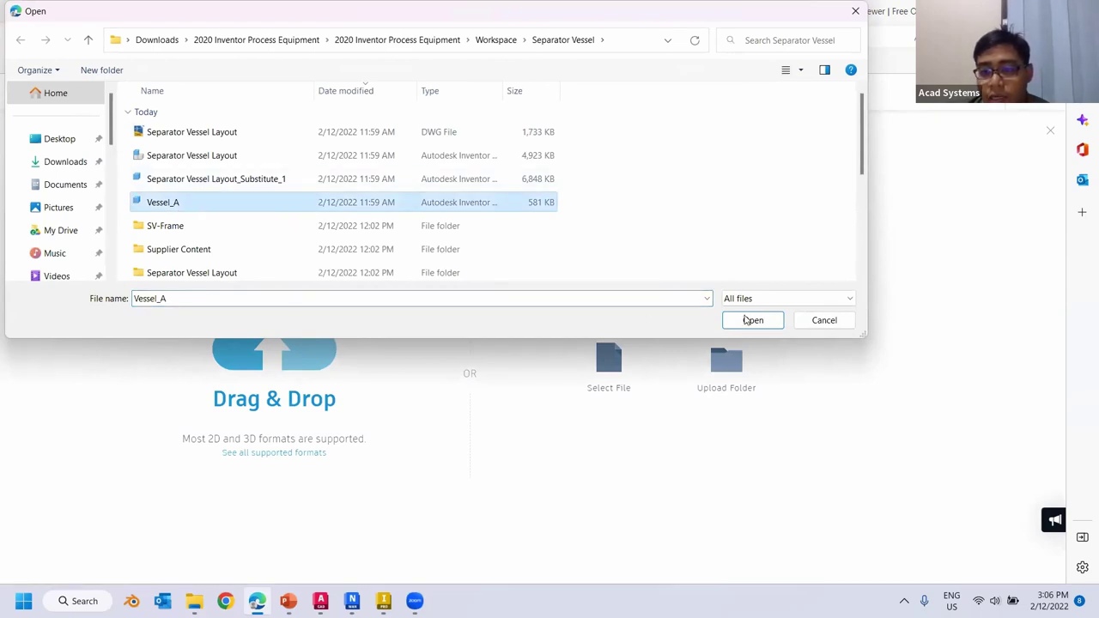
pyautogui.click(497, 42)
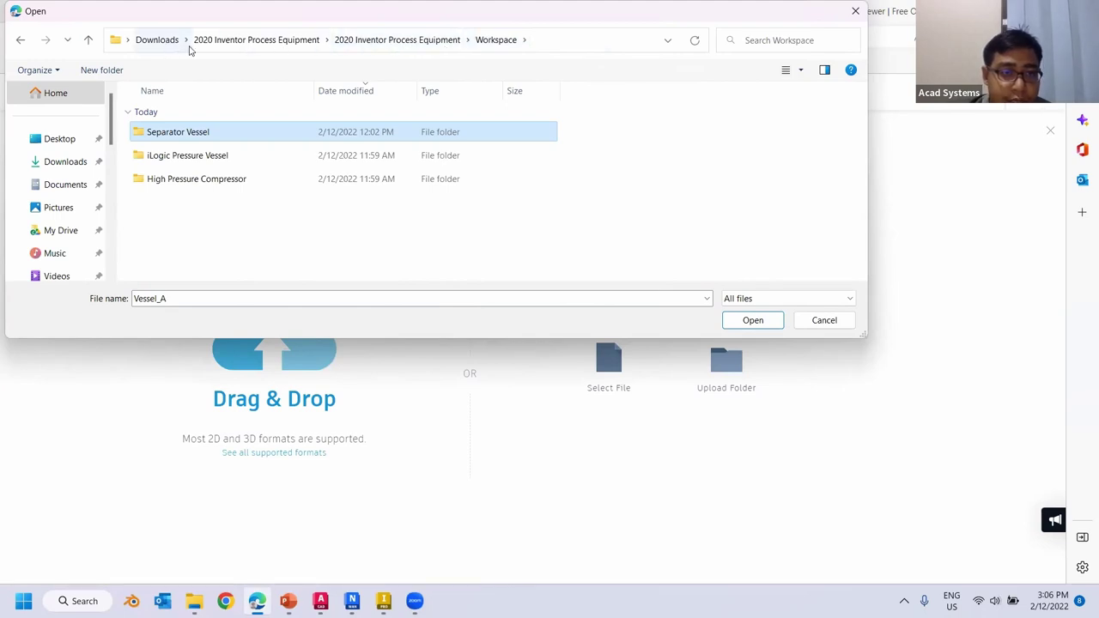
pyautogui.scroll(-3, 78, 204)
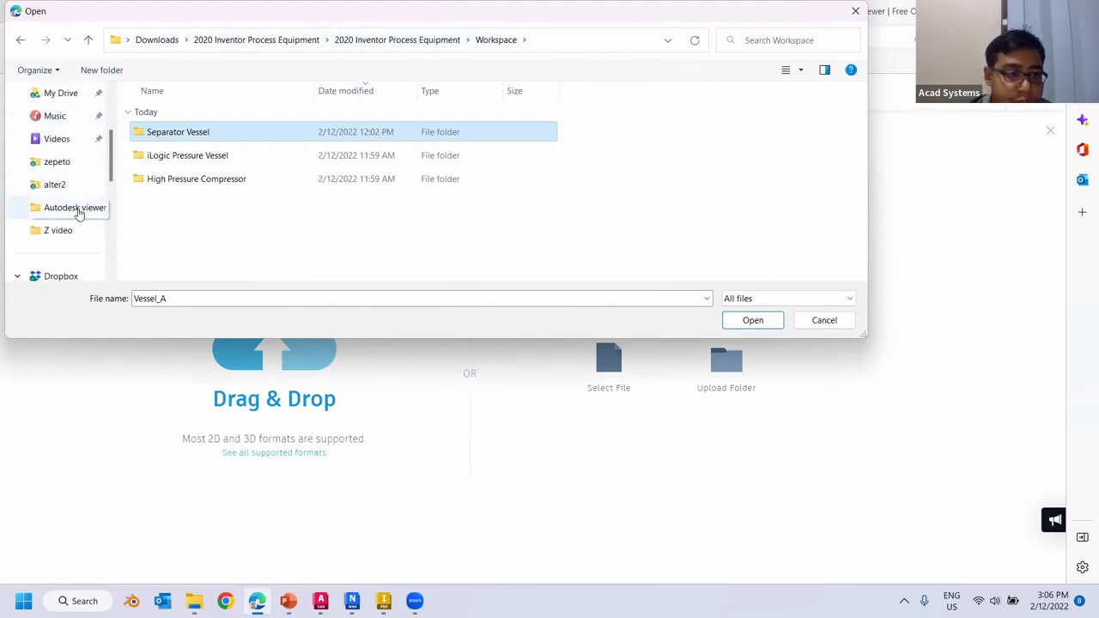
pyautogui.click(75, 207)
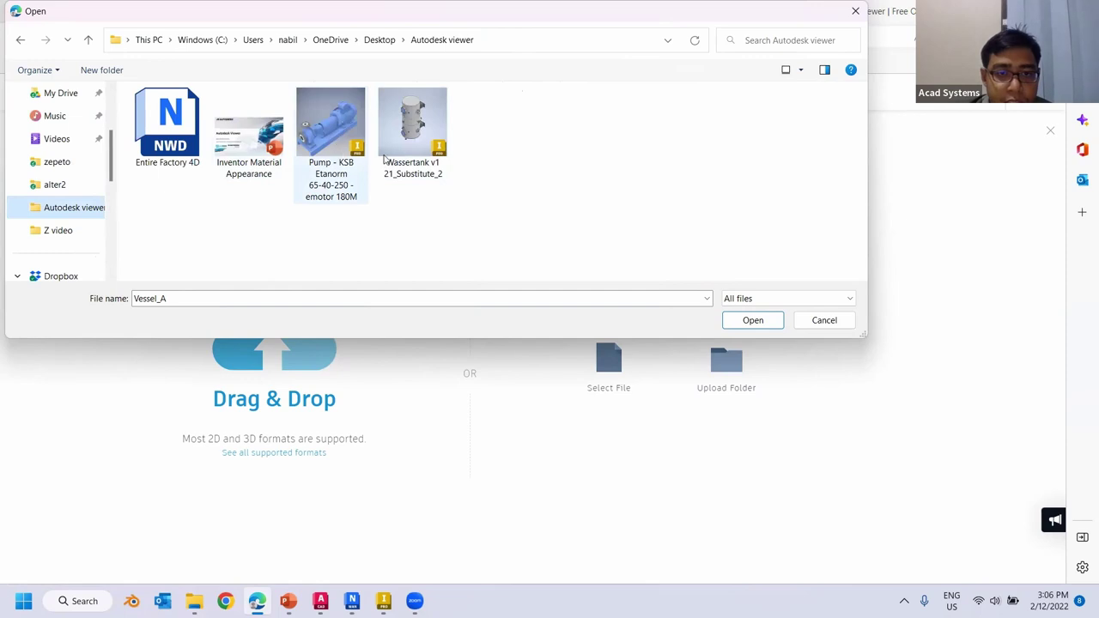
pyautogui.doubleClick(335, 137)
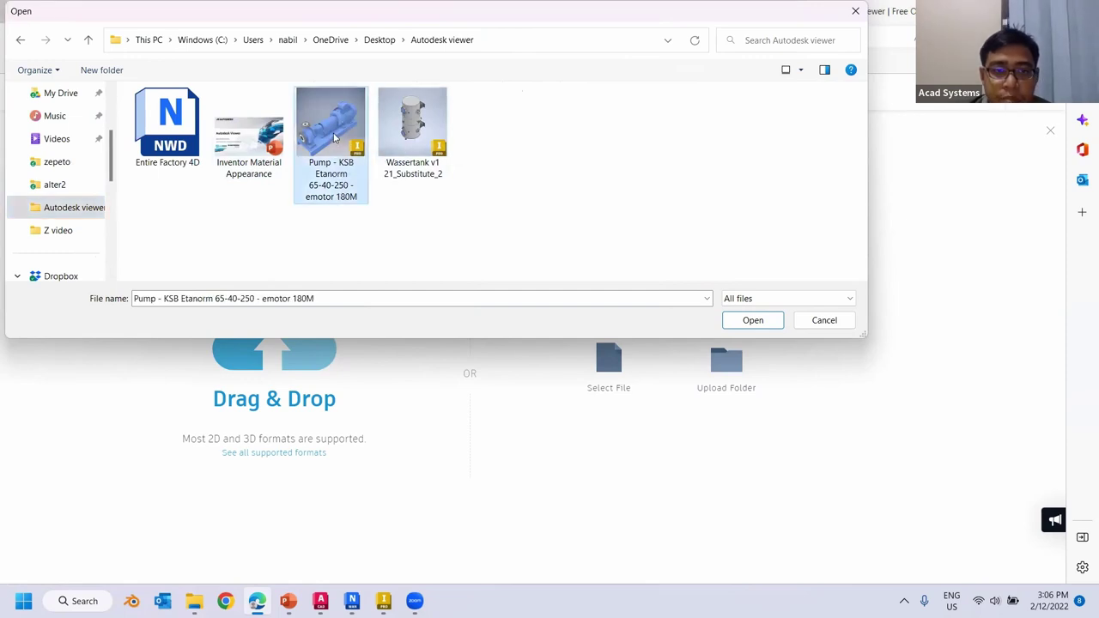
# Step: Check the reference files and the option to add more in the pending upload, and close the review without uploading
pyautogui.moveTo(580, 418)
pyautogui.scroll(-2, 515, 305)
pyautogui.scroll(2, 530, 292)
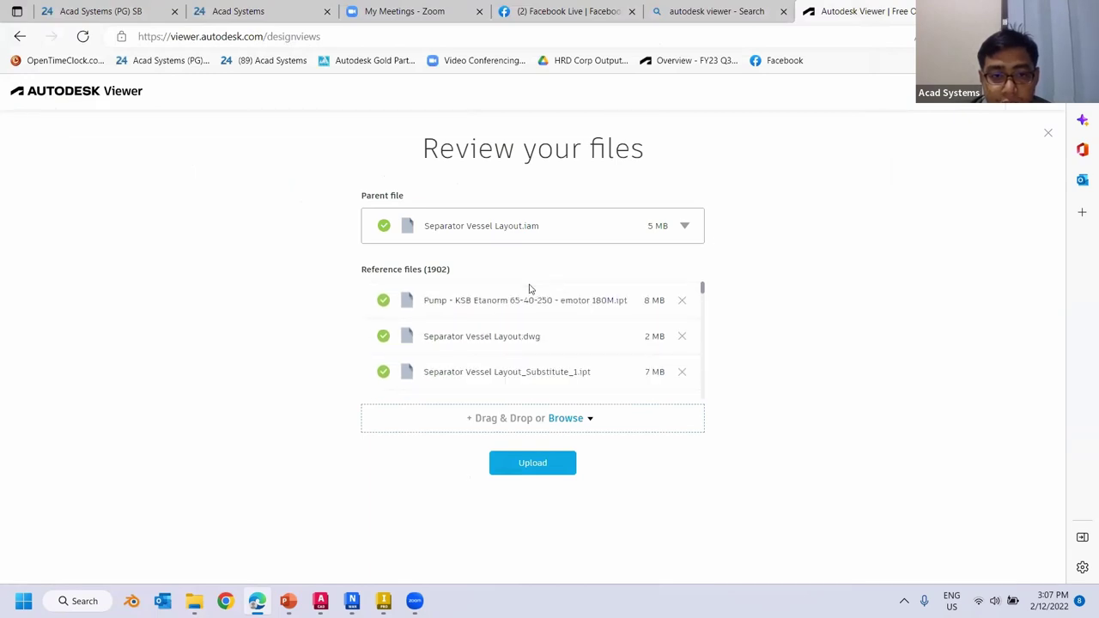
pyautogui.click(569, 423)
pyautogui.click(608, 269)
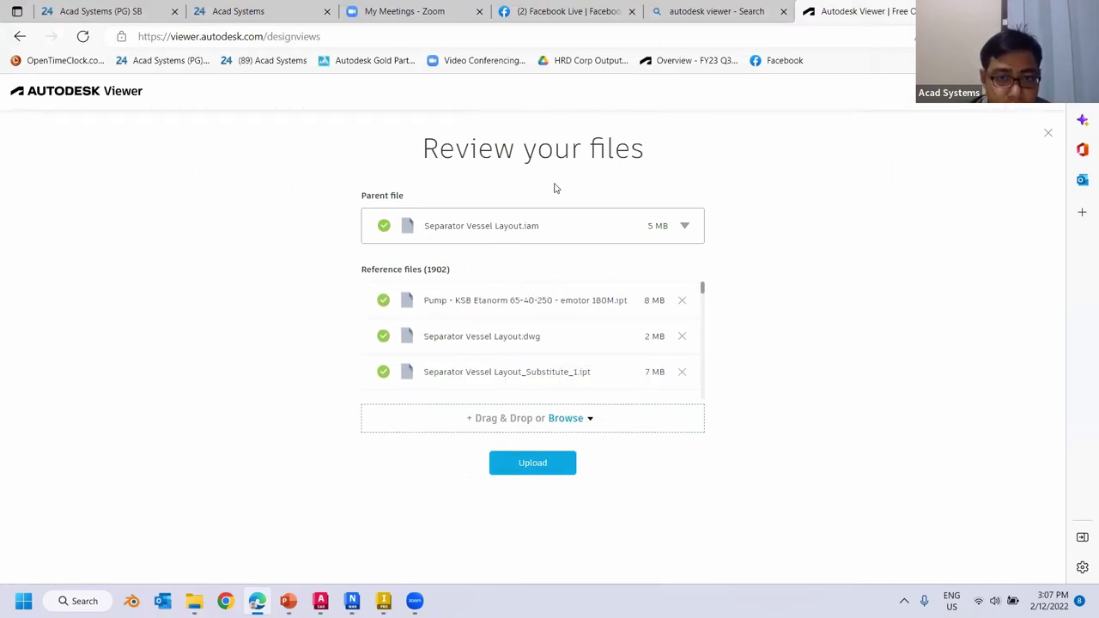
pyautogui.click(1047, 133)
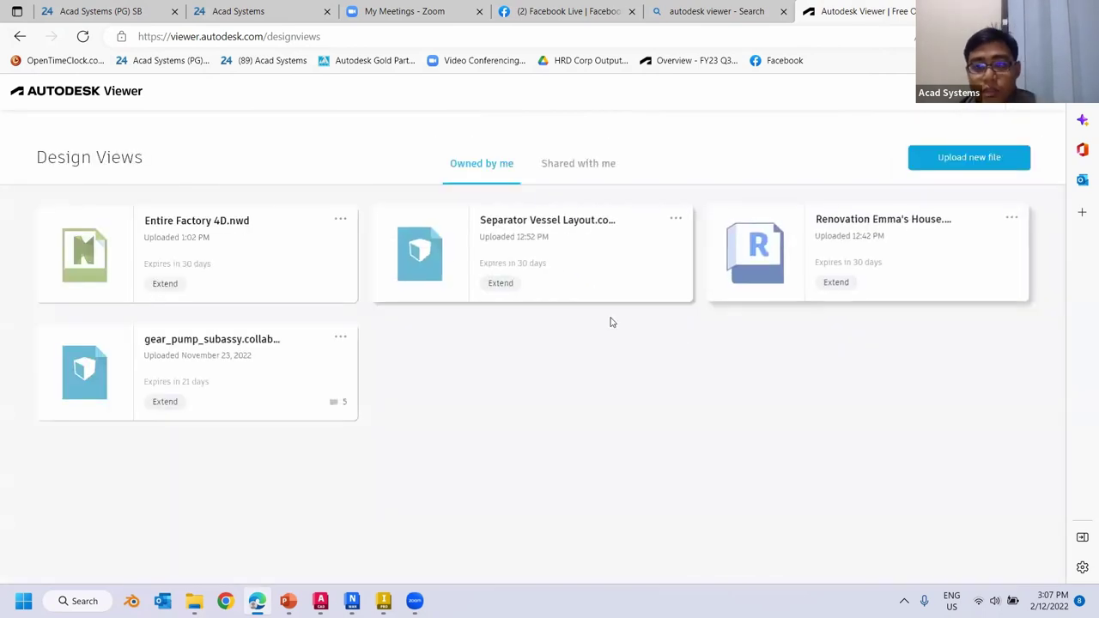
# Step: Upload the single file Pump - KSB Etanorm 65-40-250 - emotor 180M again and view the pump model
pyautogui.click(965, 163)
pyautogui.click(604, 374)
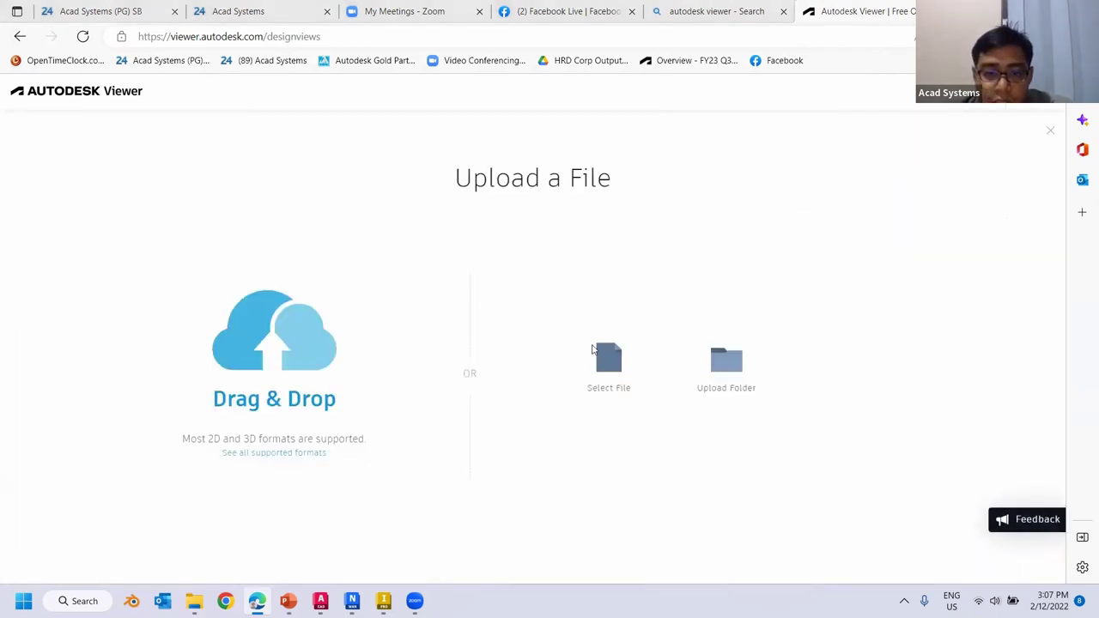
pyautogui.click(327, 146)
pyautogui.doubleClick(326, 146)
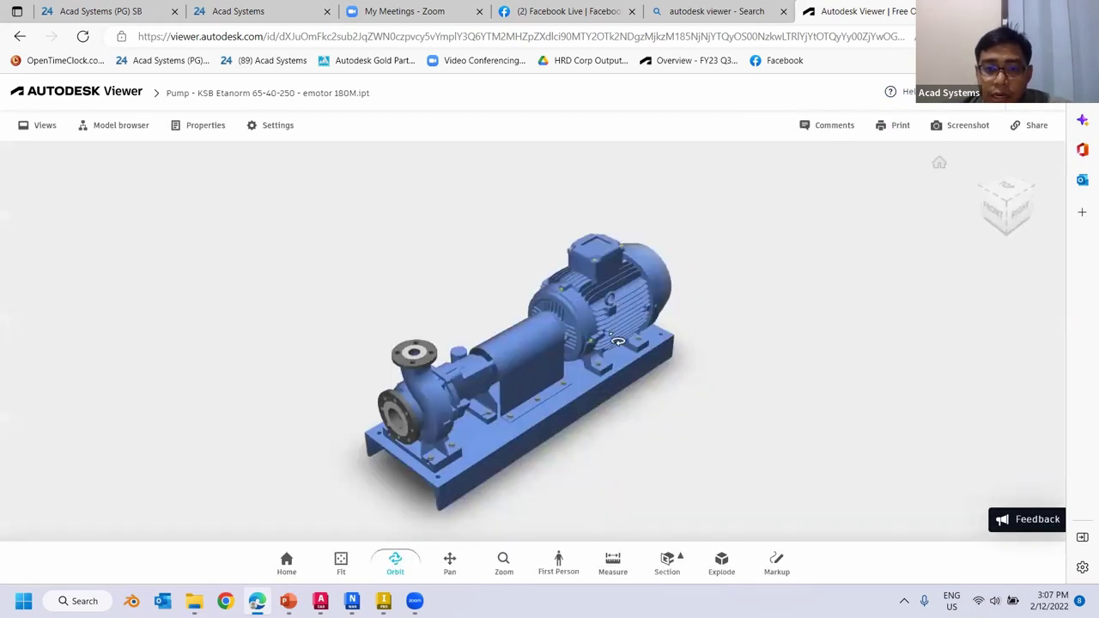
pyautogui.moveTo(611, 335); pyautogui.dragTo(498, 308)
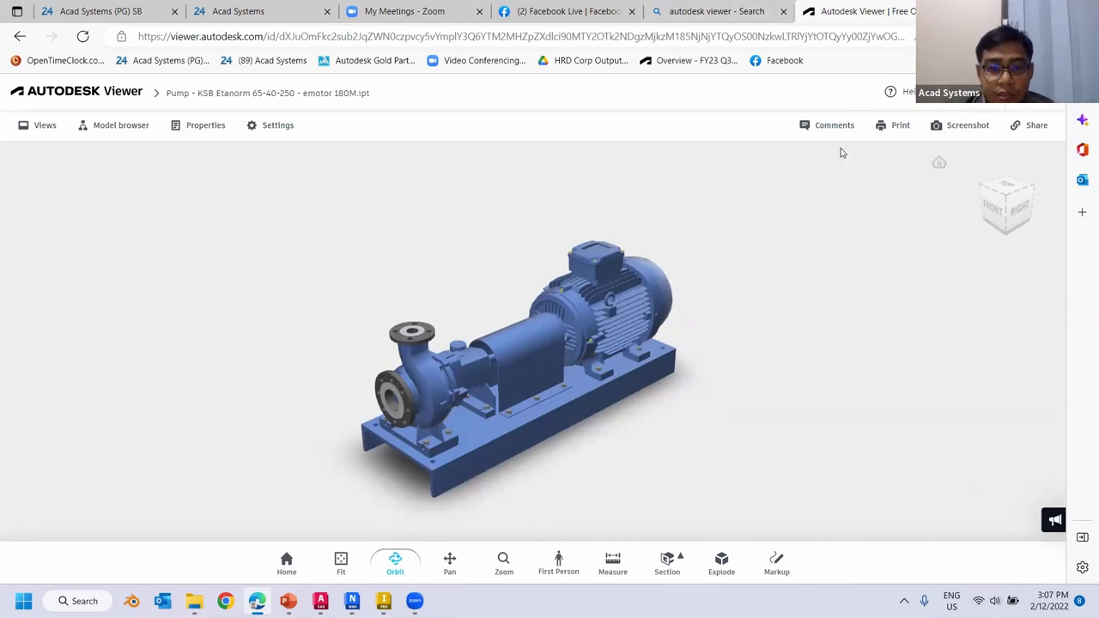
# Step: Return to the design views and open the gear_pump_subassy.collaboration drawing for viewing
pyautogui.click(720, 11)
pyautogui.click(375, 204)
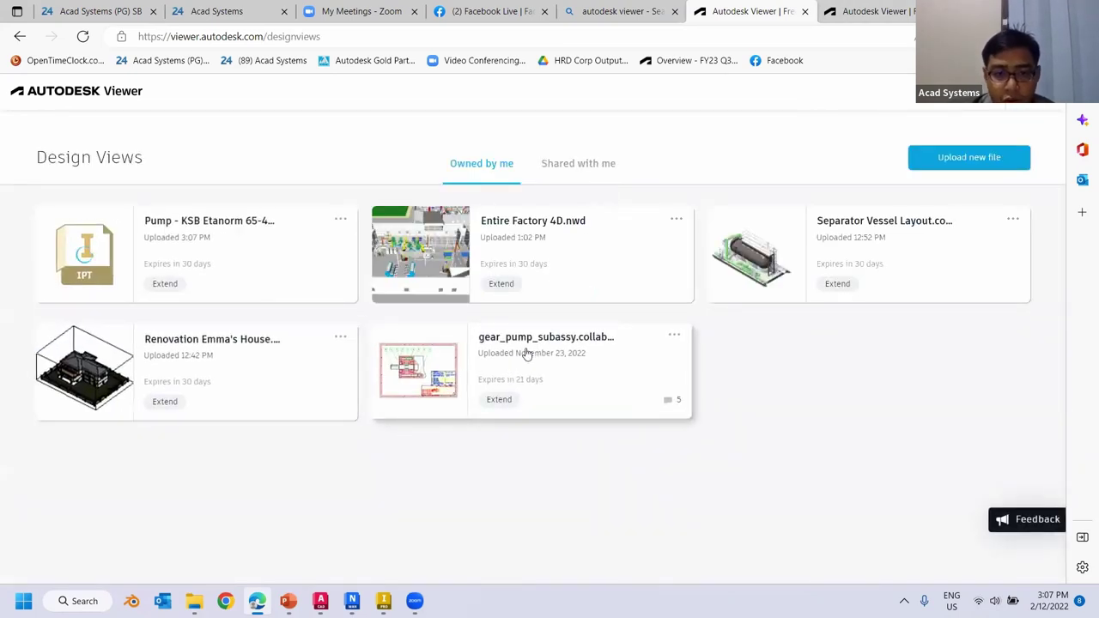
pyautogui.click(415, 369)
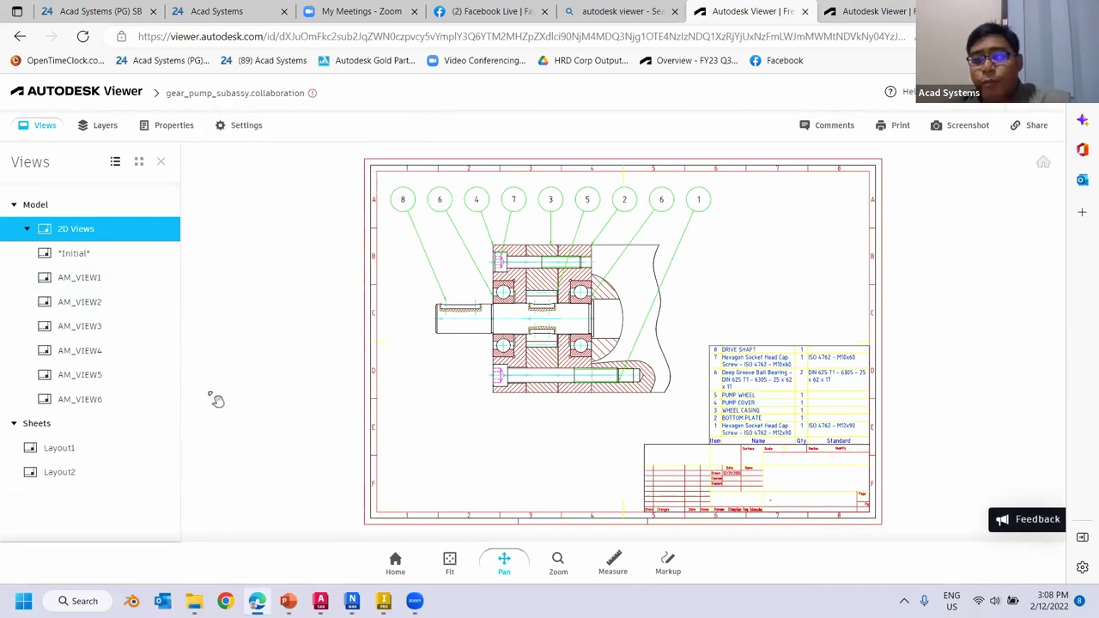
pyautogui.moveTo(583, 357)
pyautogui.mouseDown()
pyautogui.moveTo(547, 343)
pyautogui.moveTo(533, 321)
pyautogui.moveTo(563, 353)
pyautogui.mouseUp()
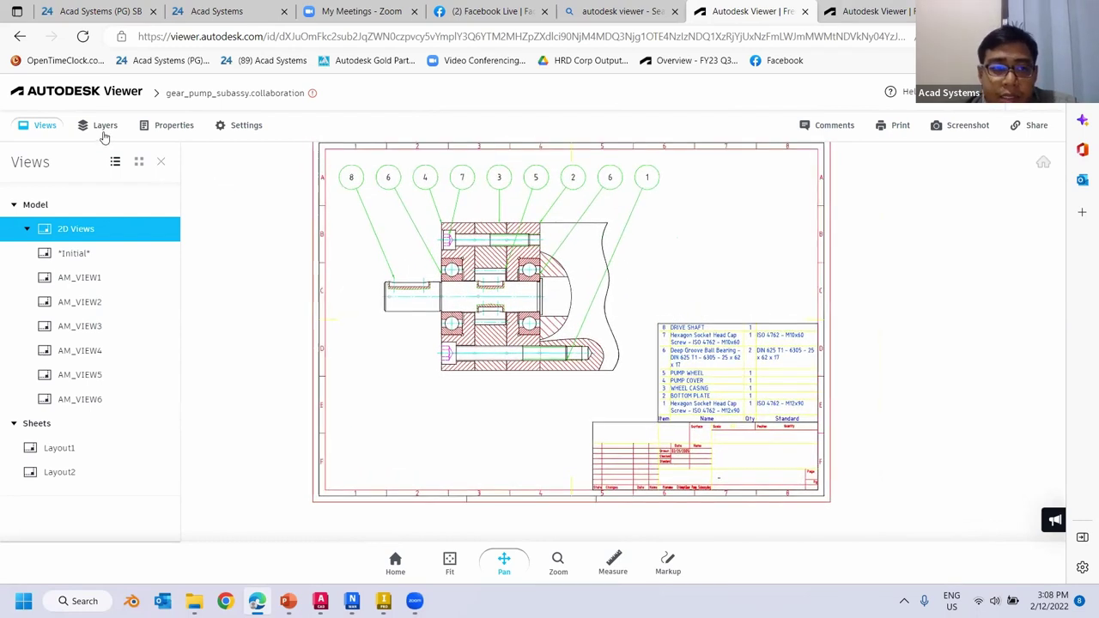
# Step: Hide layers AM_8, AM_BOR and AM_7 in the gear pump drawing, toggle AM_0N off and on, and return to the design views
pyautogui.click(103, 129)
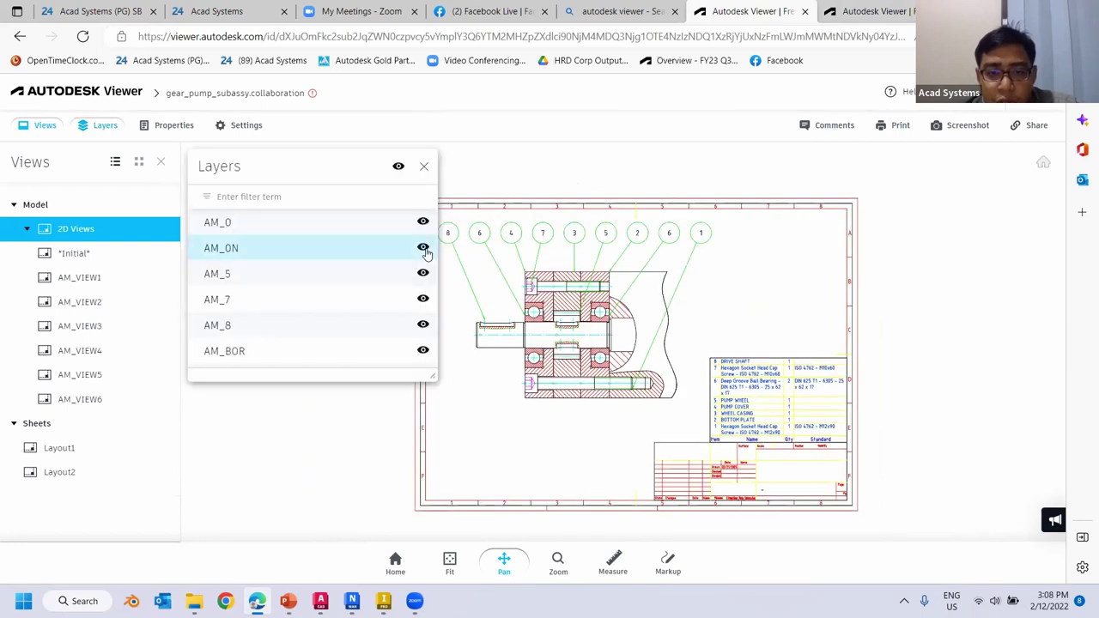
pyautogui.click(424, 248)
pyautogui.click(423, 324)
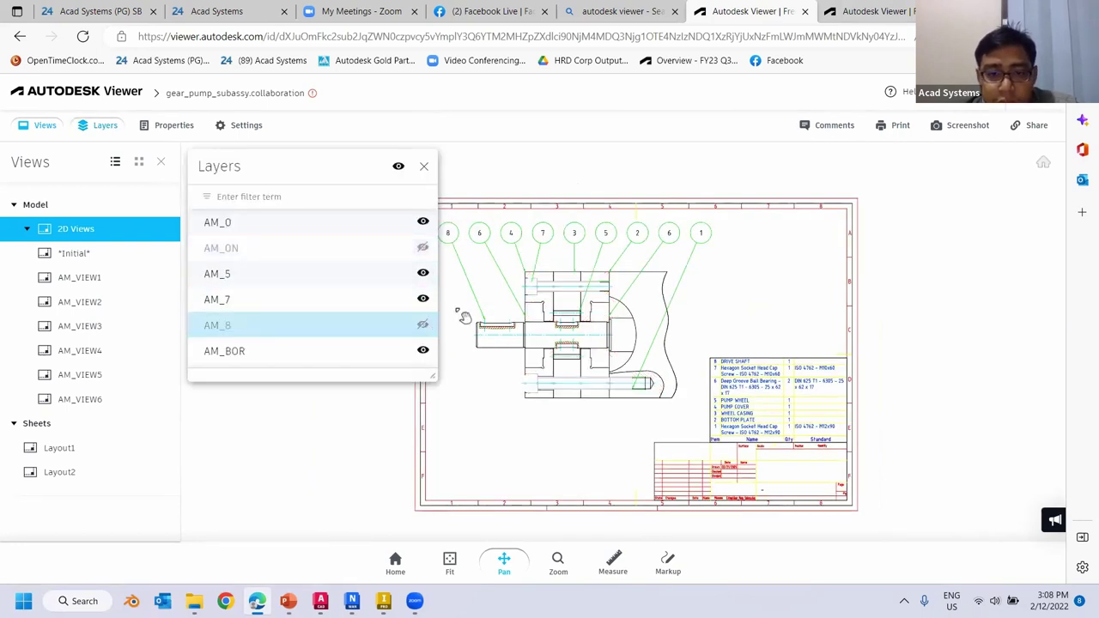
pyautogui.click(423, 352)
pyautogui.click(424, 299)
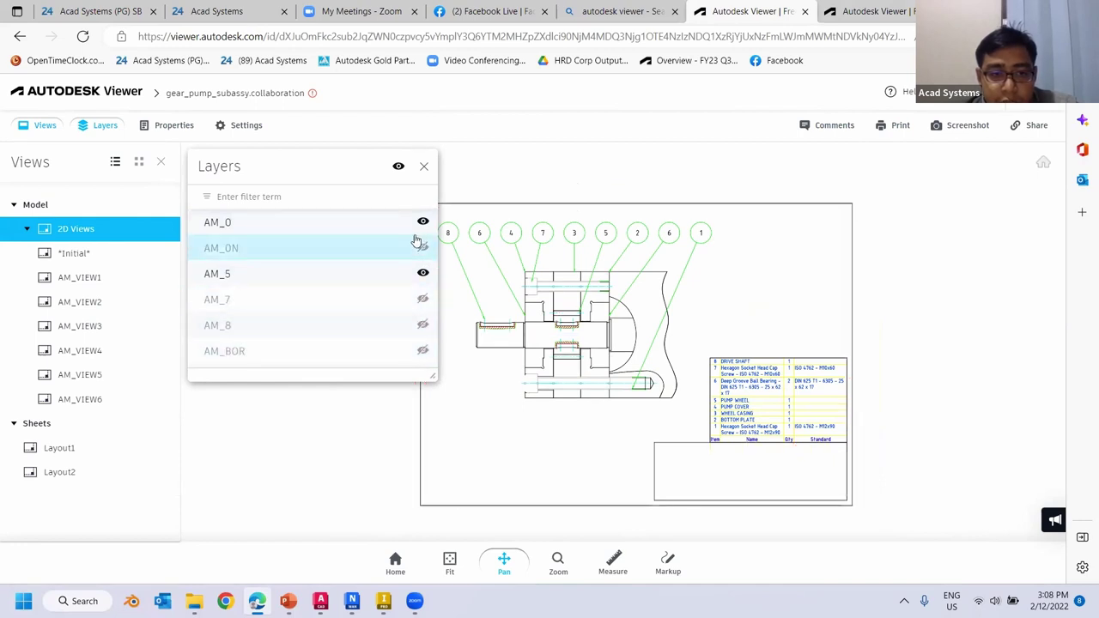
pyautogui.click(423, 247)
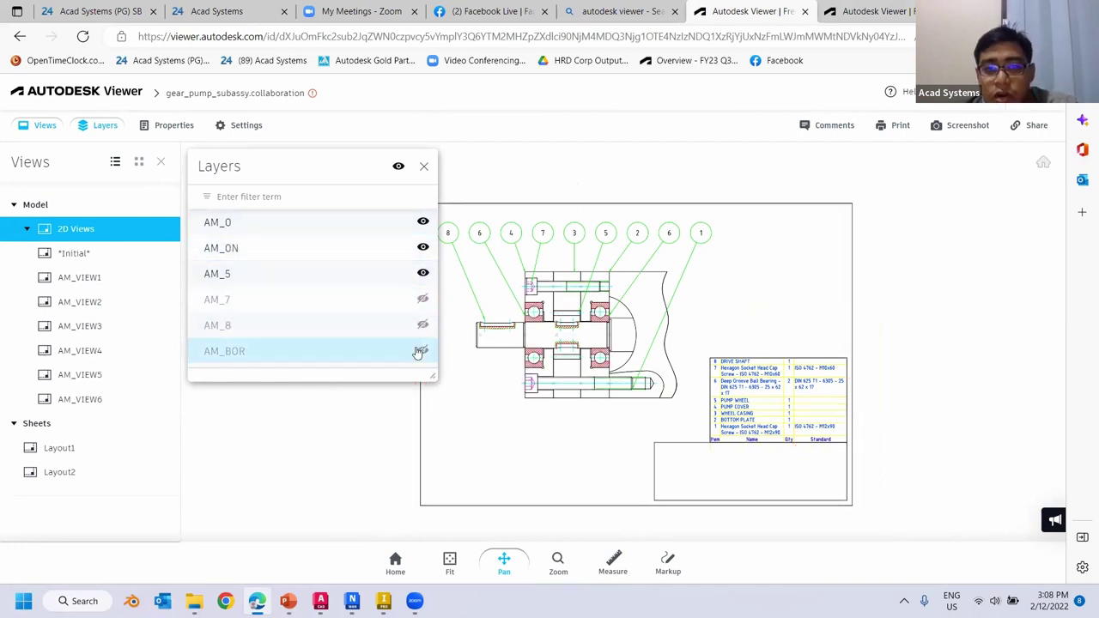
pyautogui.click(424, 167)
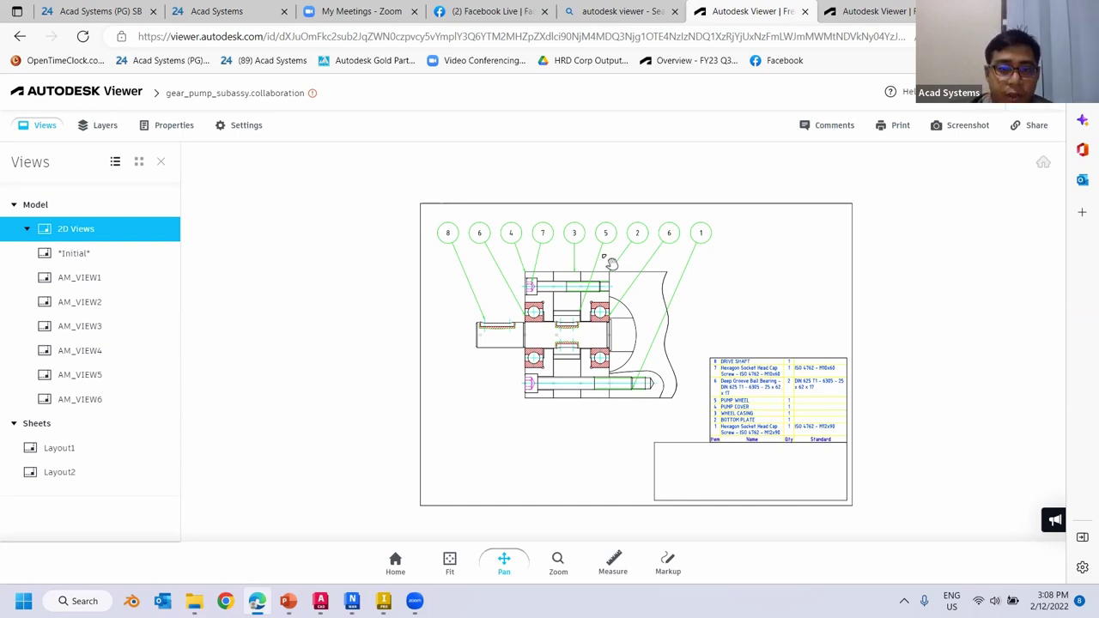
pyautogui.click(77, 93)
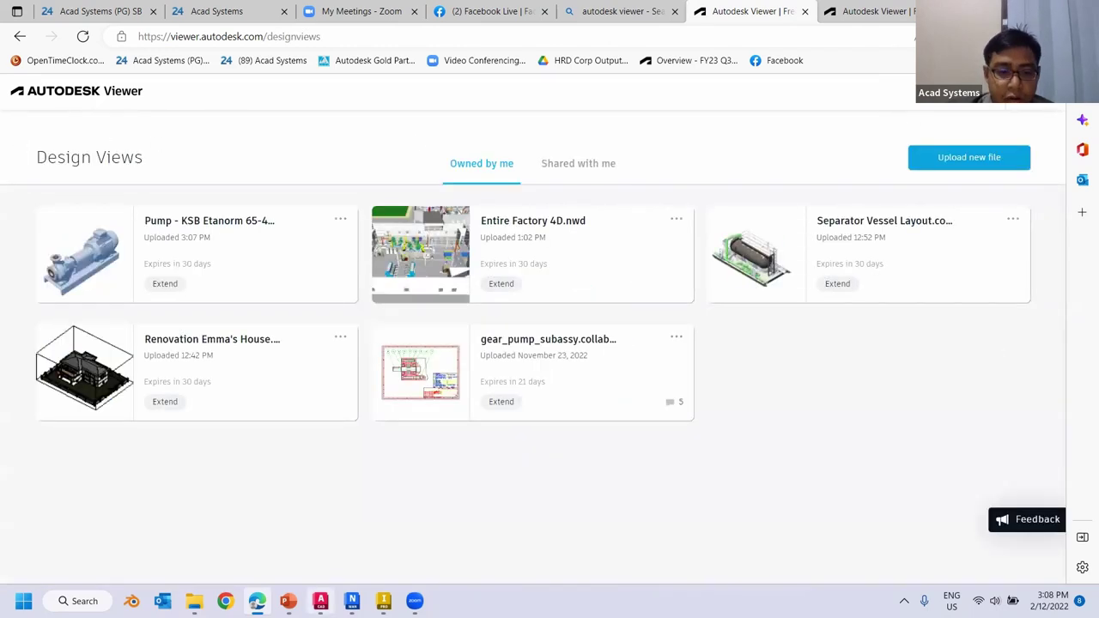
# Step: Switch to AutoCAD and look through Layout1 and Layout2 of the Floor Plan Sample drawing, ending in model space
pyautogui.click(321, 600)
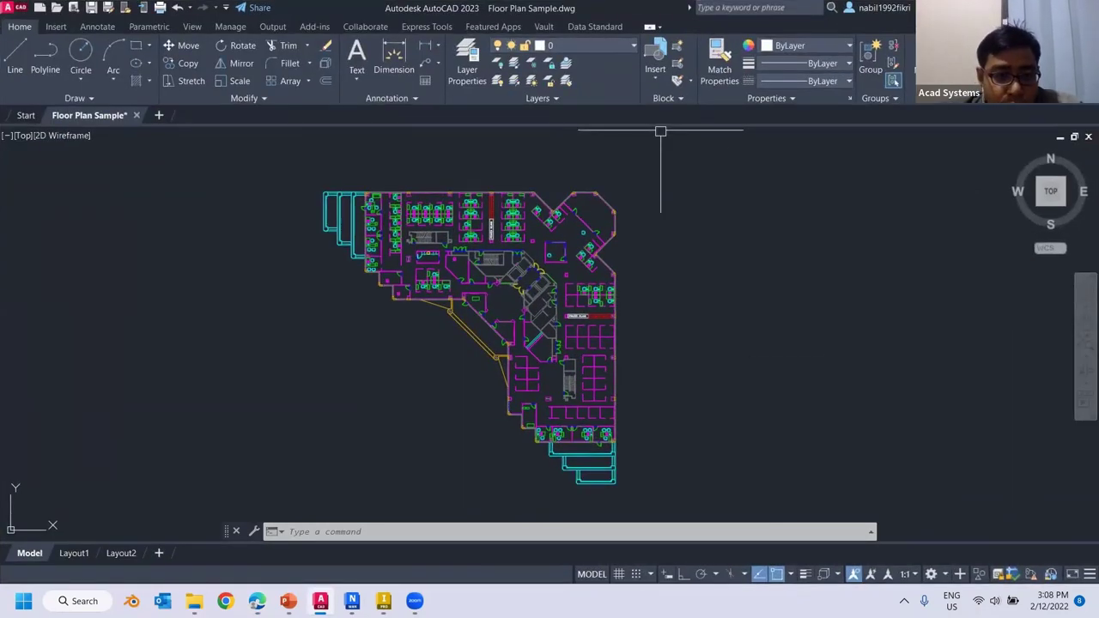
pyautogui.scroll(3, 382, 304)
pyautogui.click(601, 46)
pyautogui.click(322, 299)
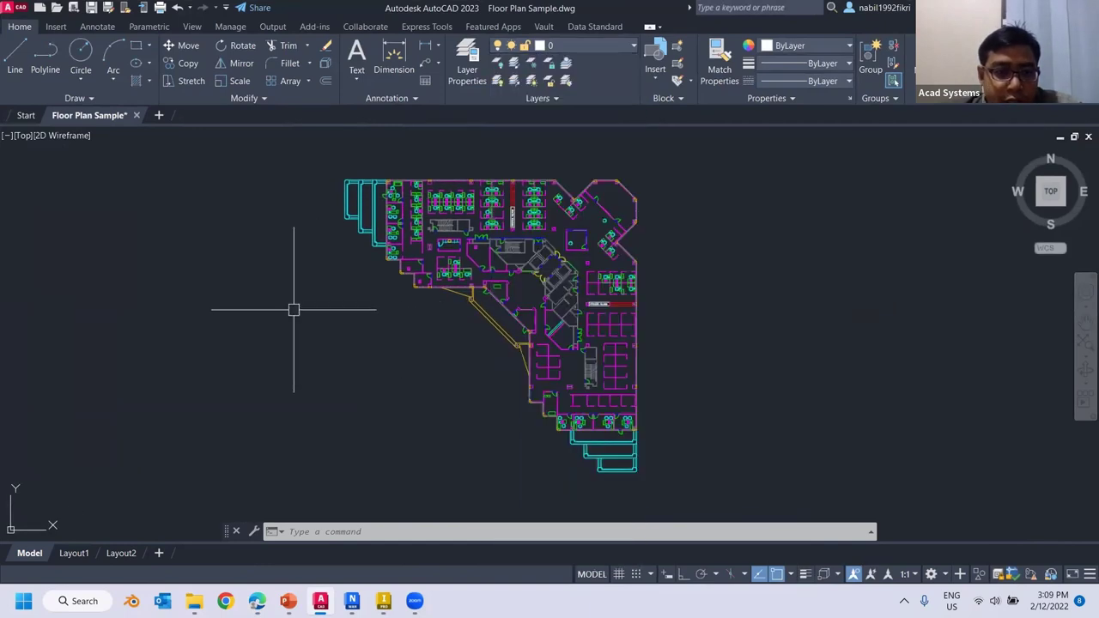
pyautogui.click(74, 553)
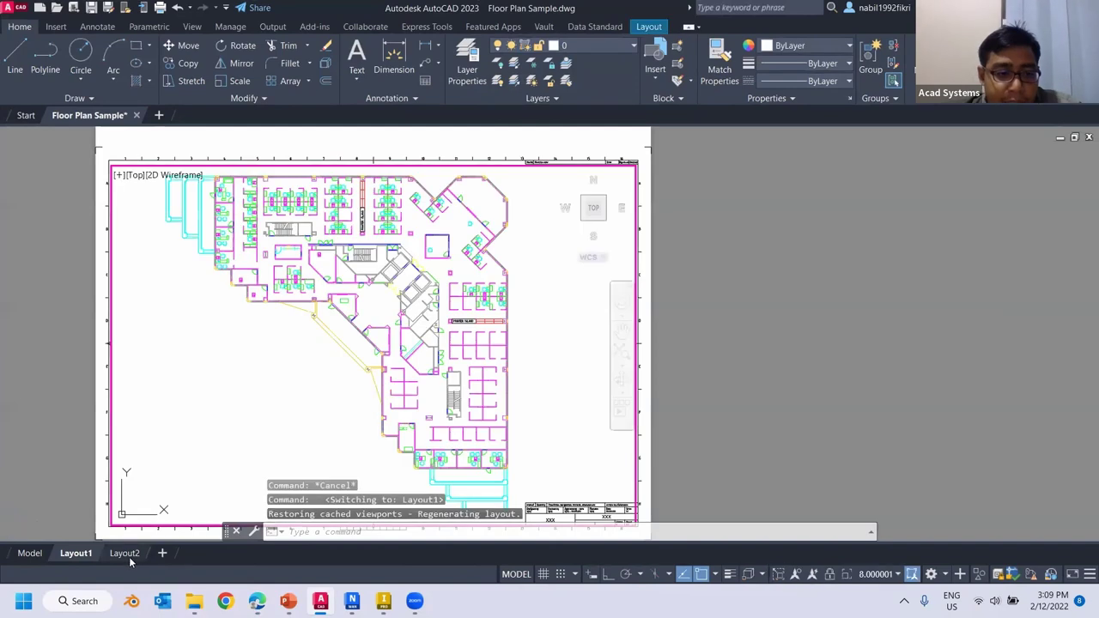
pyautogui.click(126, 554)
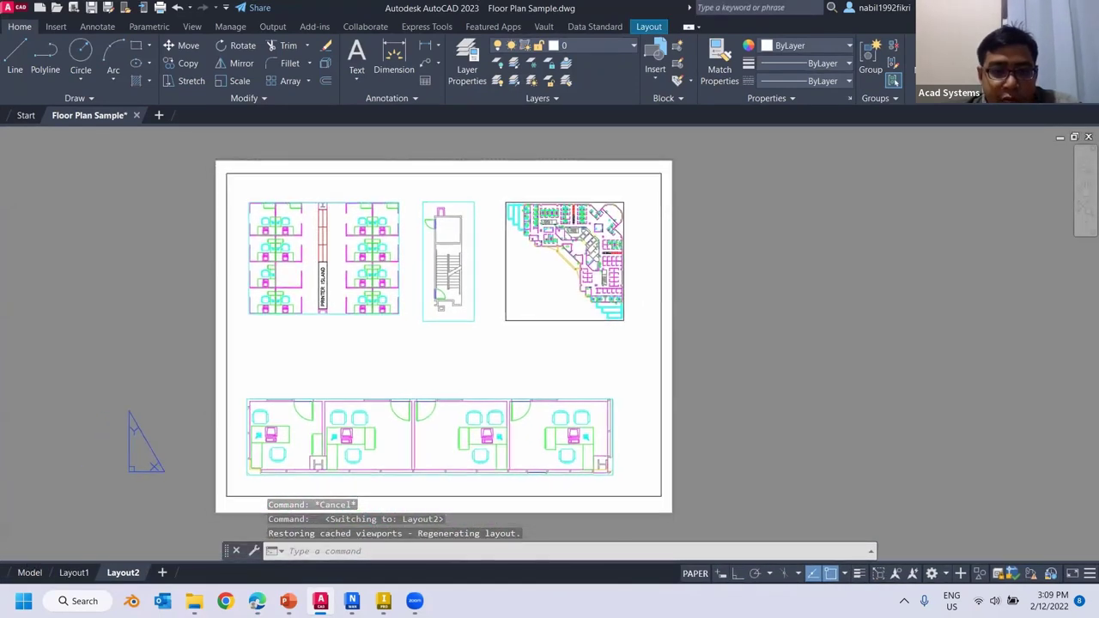
pyautogui.click(29, 573)
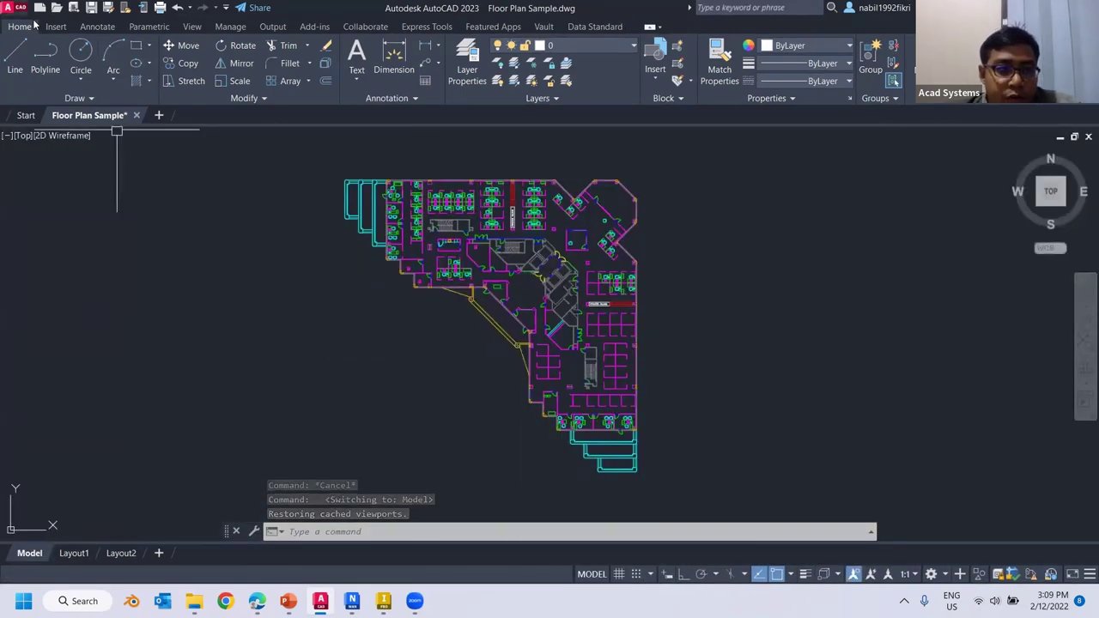
# Step: Review the available export formats for the floor plan drawing without exporting it
pyautogui.click(13, 8)
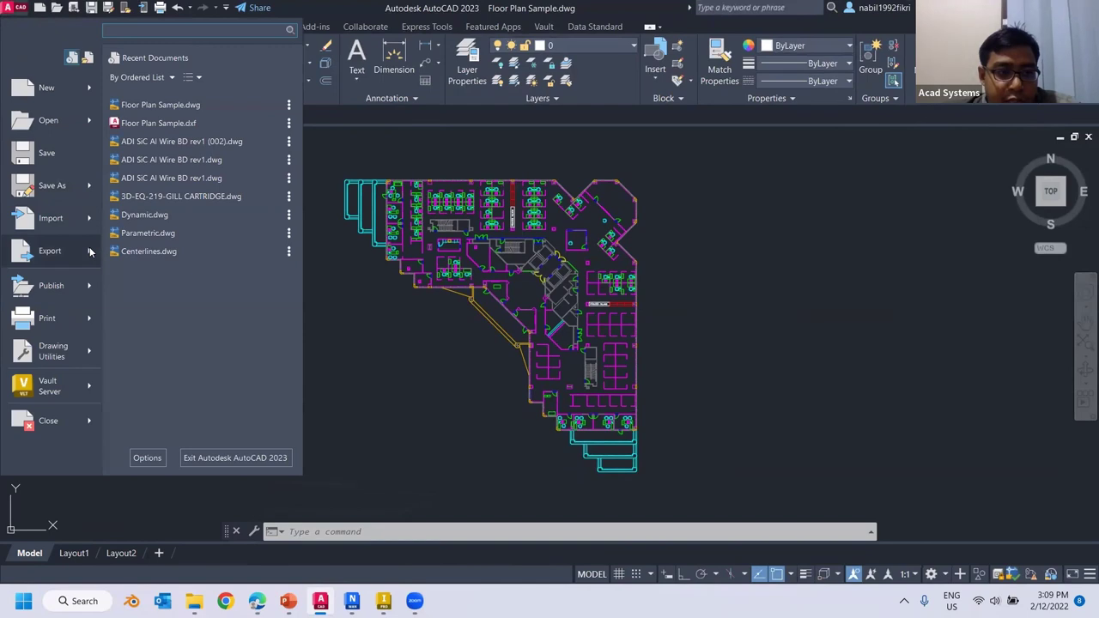
pyautogui.moveTo(50, 250)
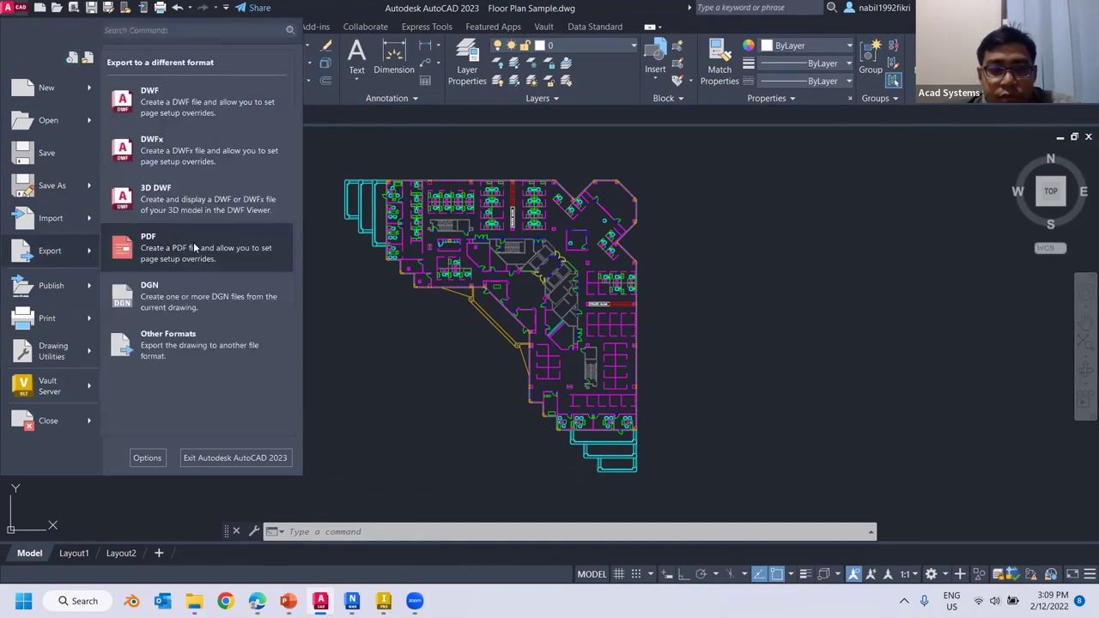
pyautogui.click(367, 332)
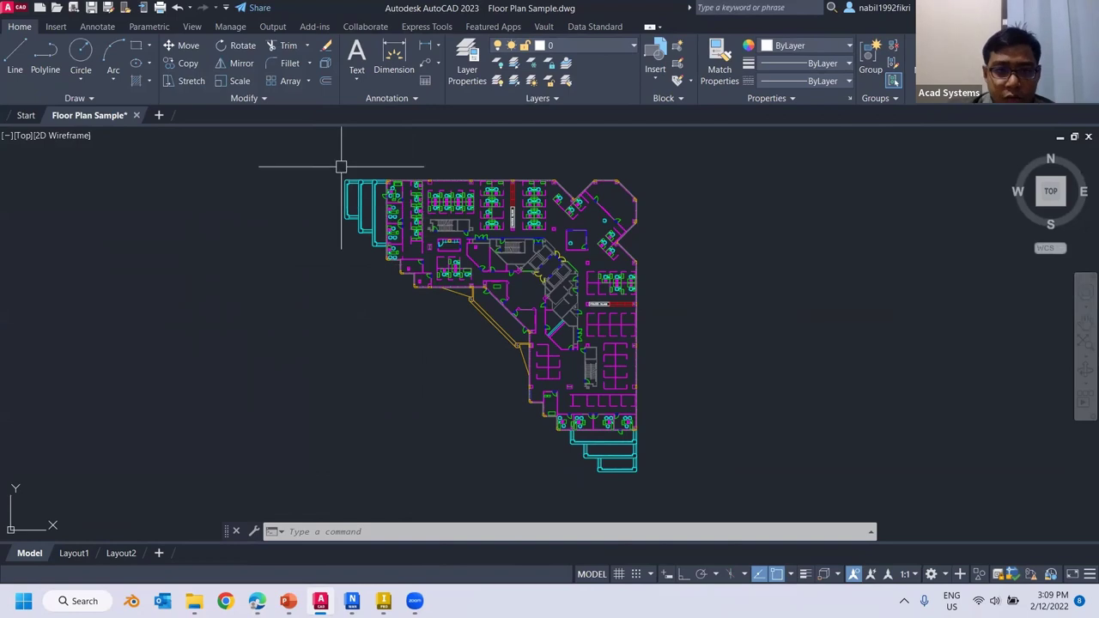
# Step: Show the Shared Views list in AutoCAD and look through the designs already published online
pyautogui.click(367, 27)
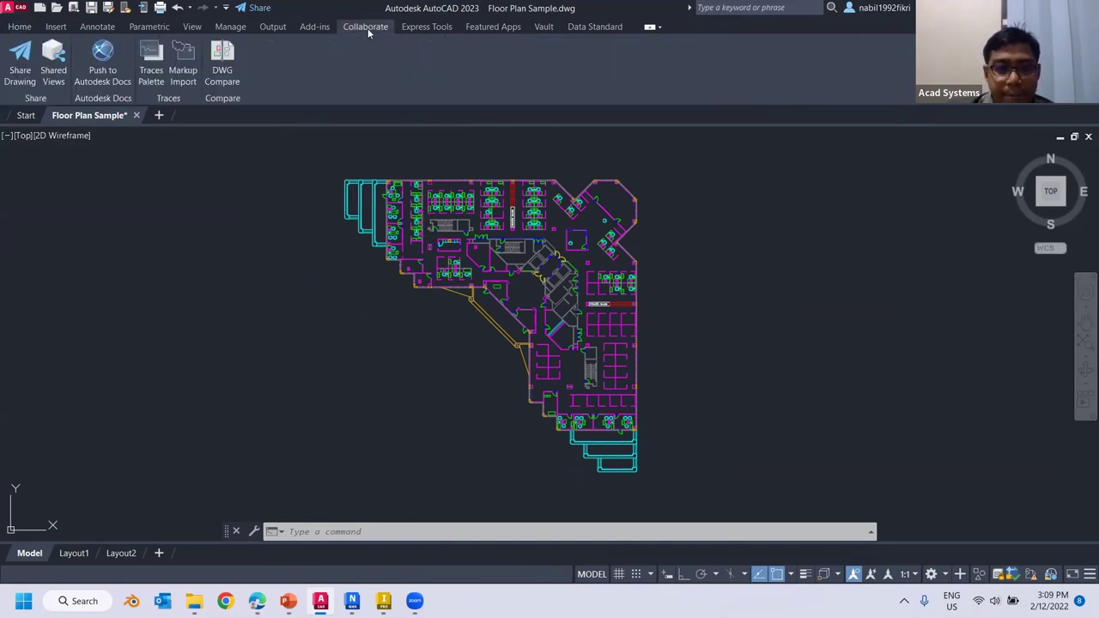
pyautogui.click(57, 77)
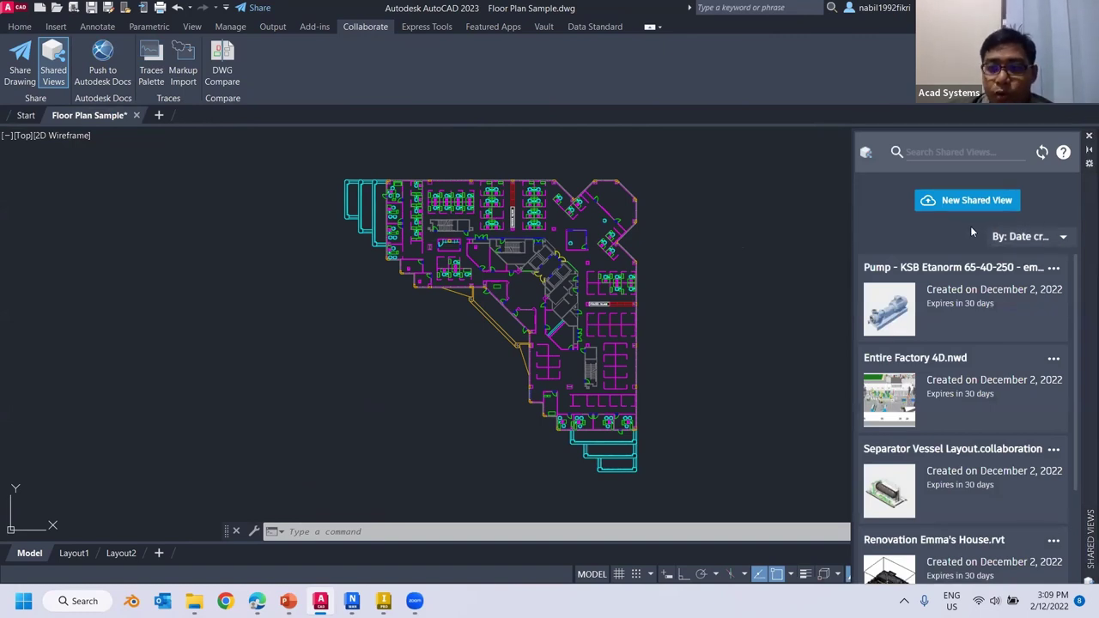
pyautogui.scroll(-3, 1014, 300)
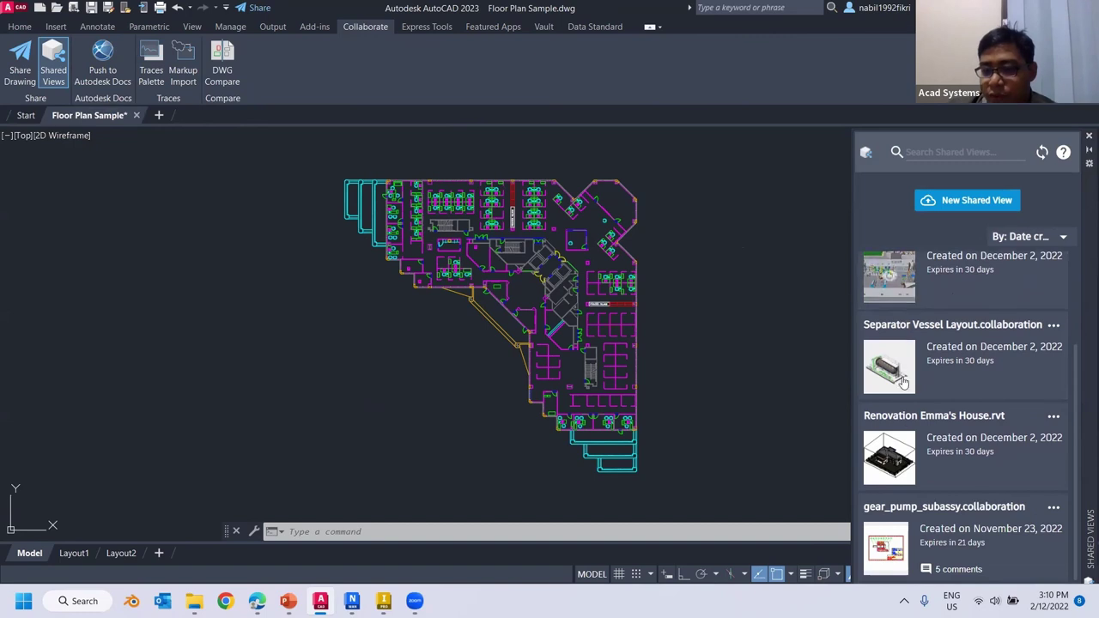
pyautogui.scroll(3, 909, 369)
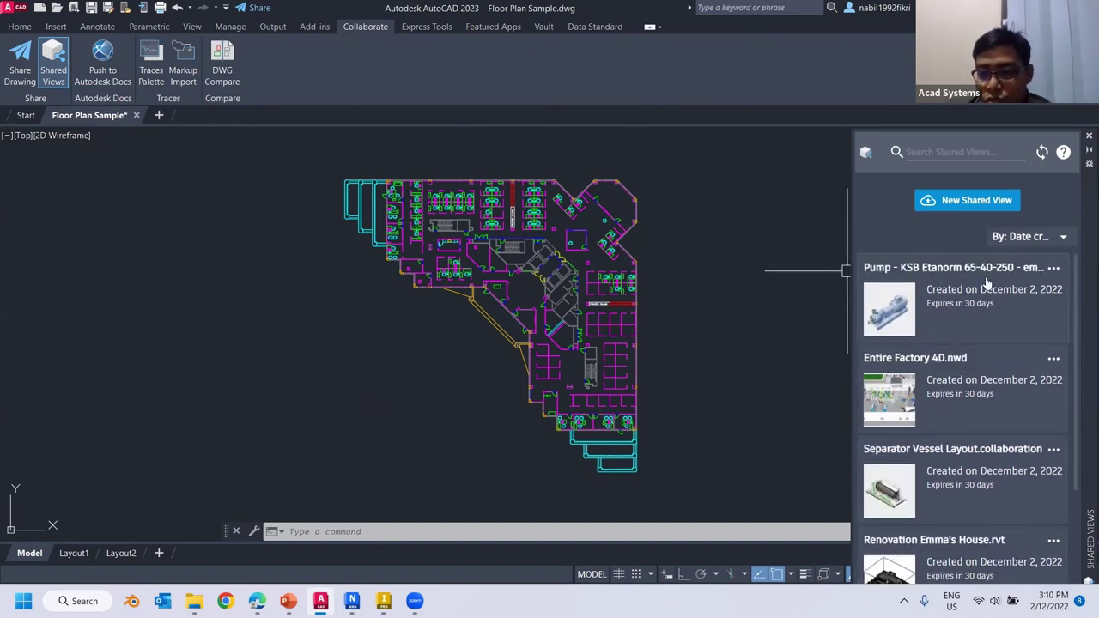
pyautogui.scroll(-1, 965, 342)
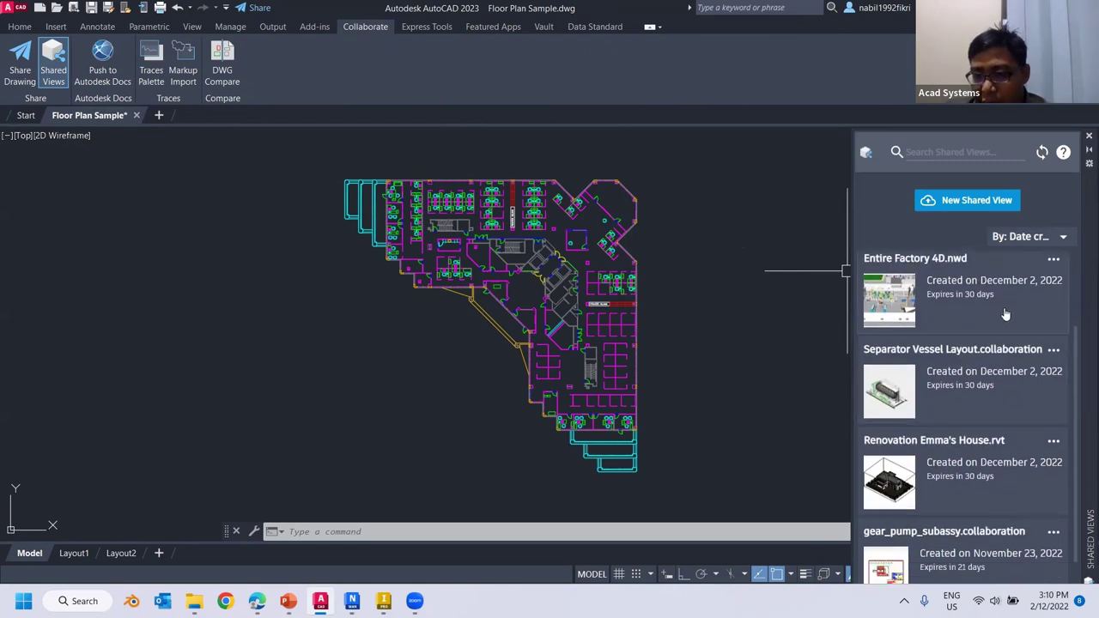
pyautogui.scroll(1, 1003, 311)
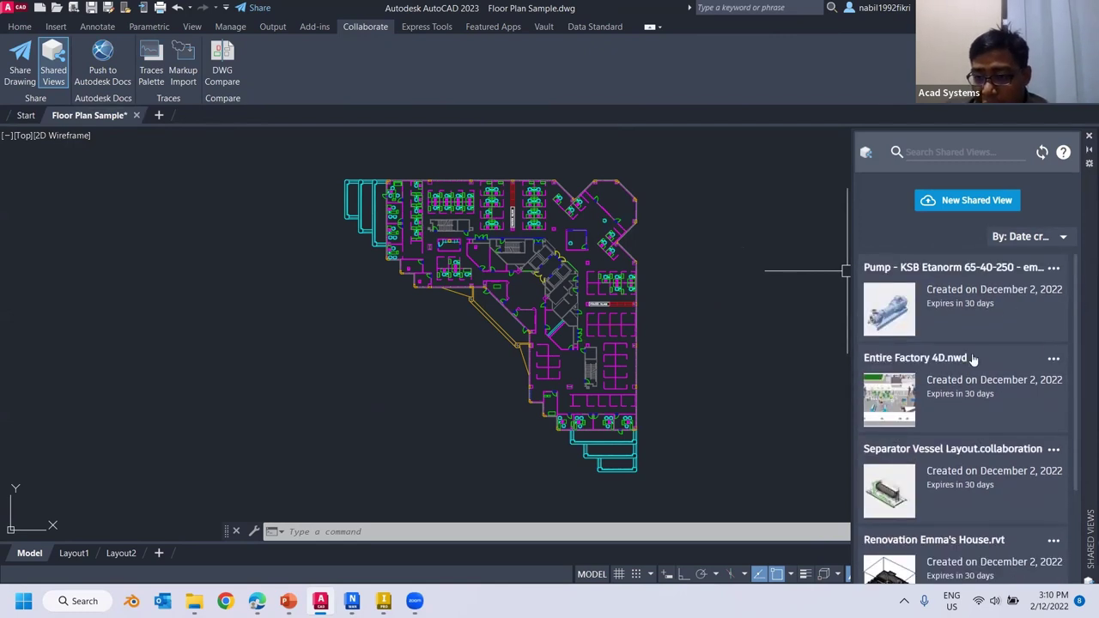
# Step: Check the sorting options for the shared views and keep them ordered by Date created
pyautogui.click(1053, 359)
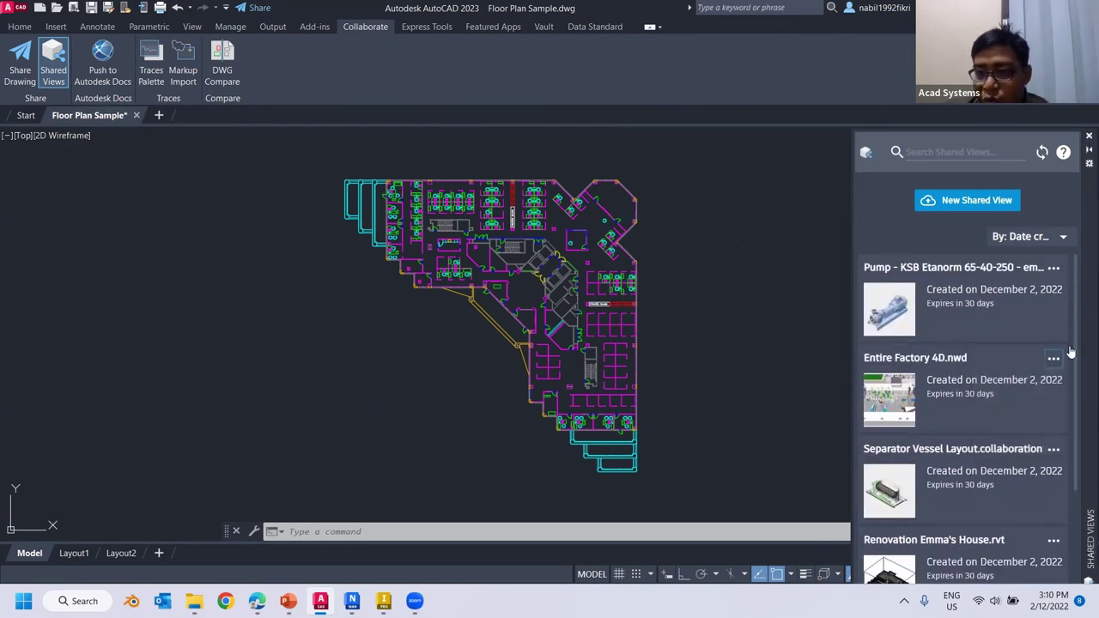
pyautogui.click(1031, 236)
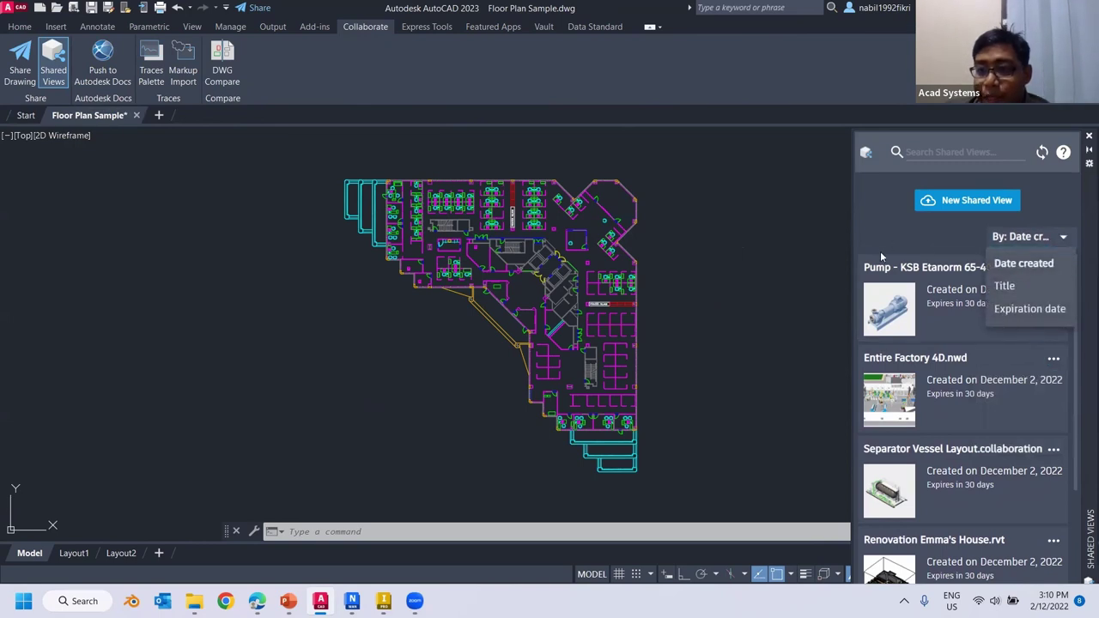
pyautogui.click(1022, 264)
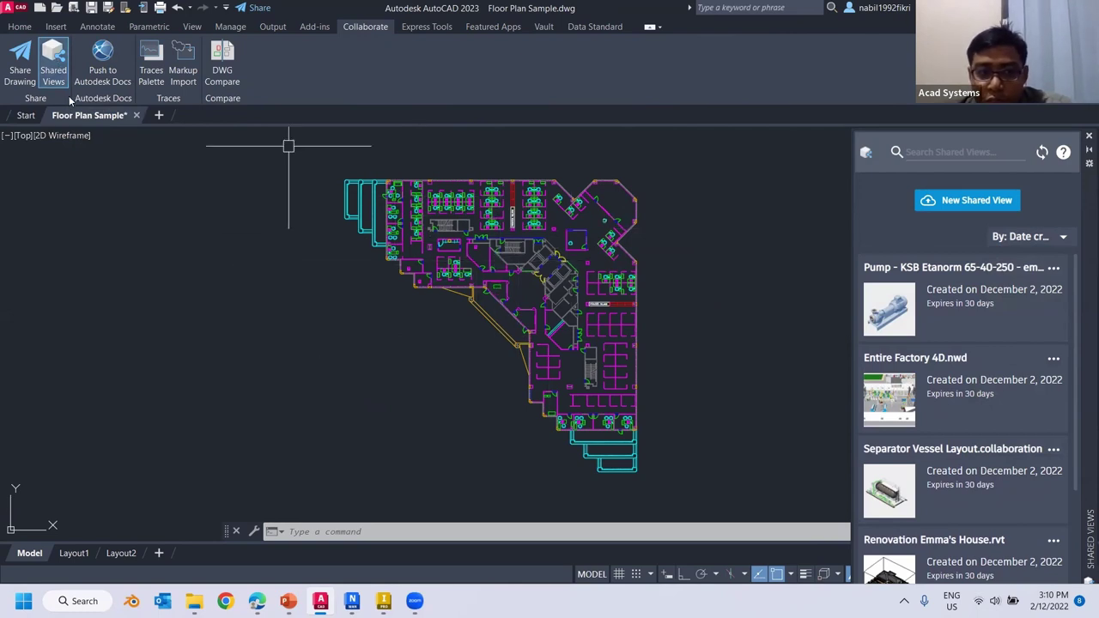
# Step: Share the model view and all layout views of Floor Plan Sample, as 2D views only with object properties, and start the background processing
pyautogui.click(973, 201)
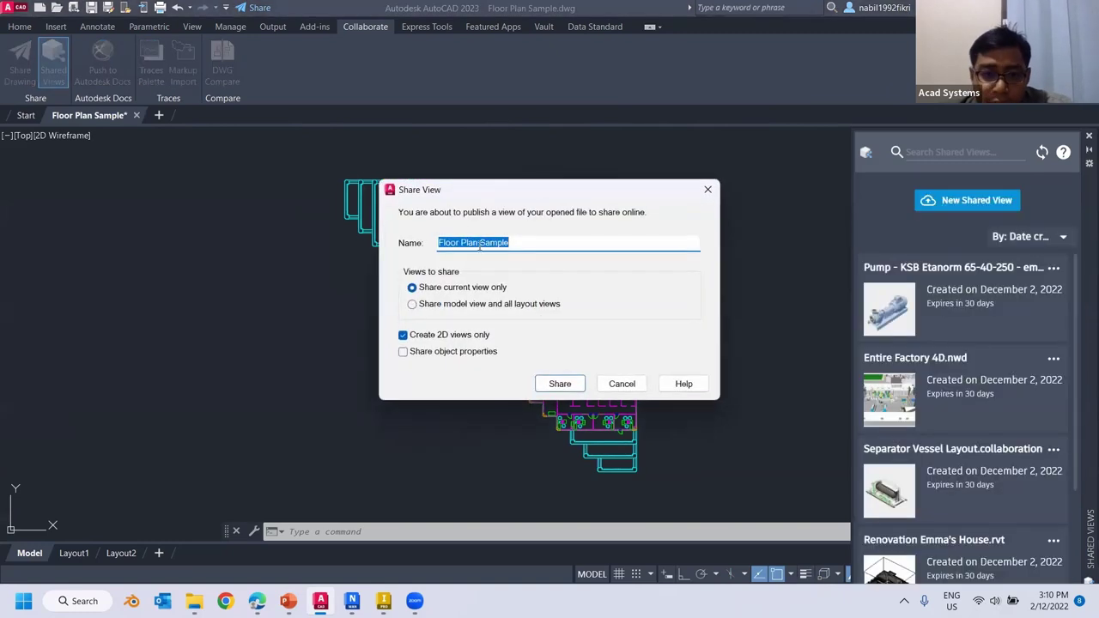
pyautogui.click(479, 290)
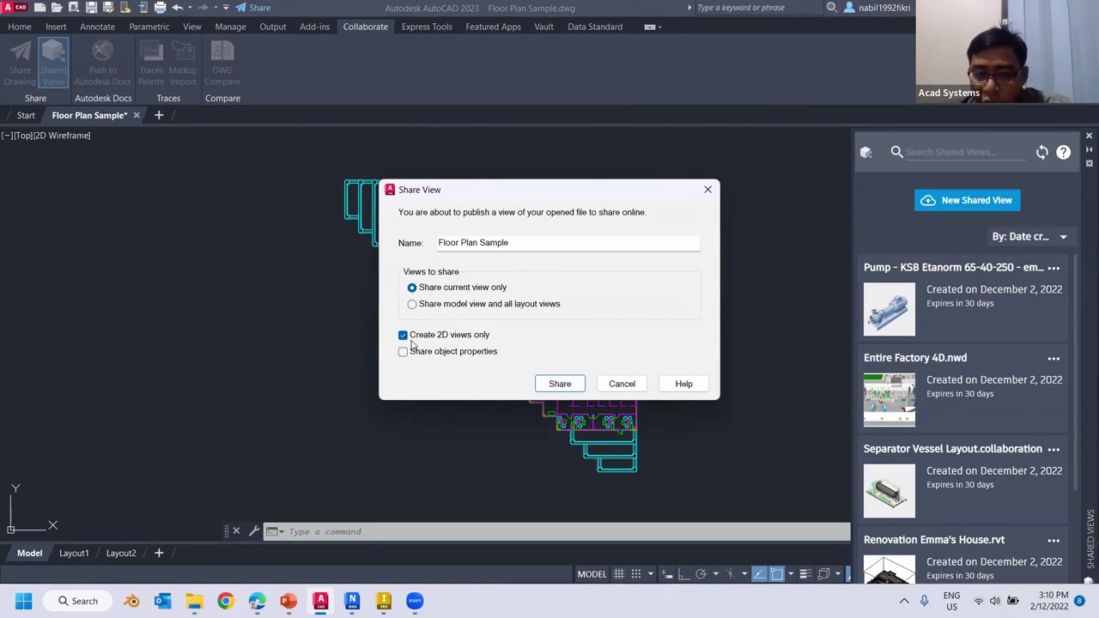
pyautogui.click(412, 304)
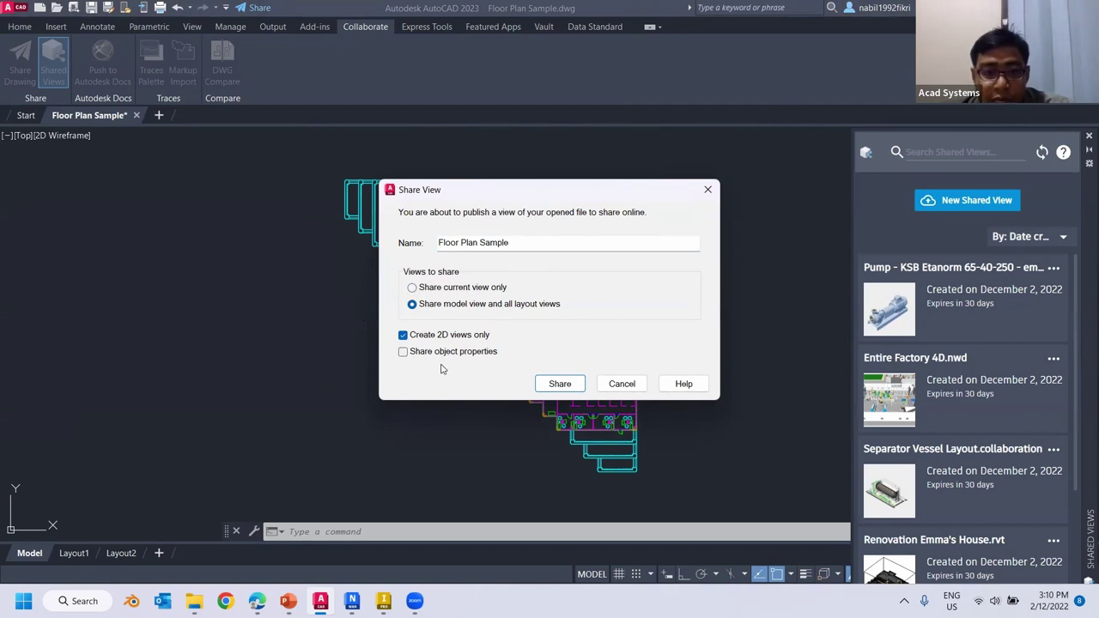
pyautogui.click(404, 352)
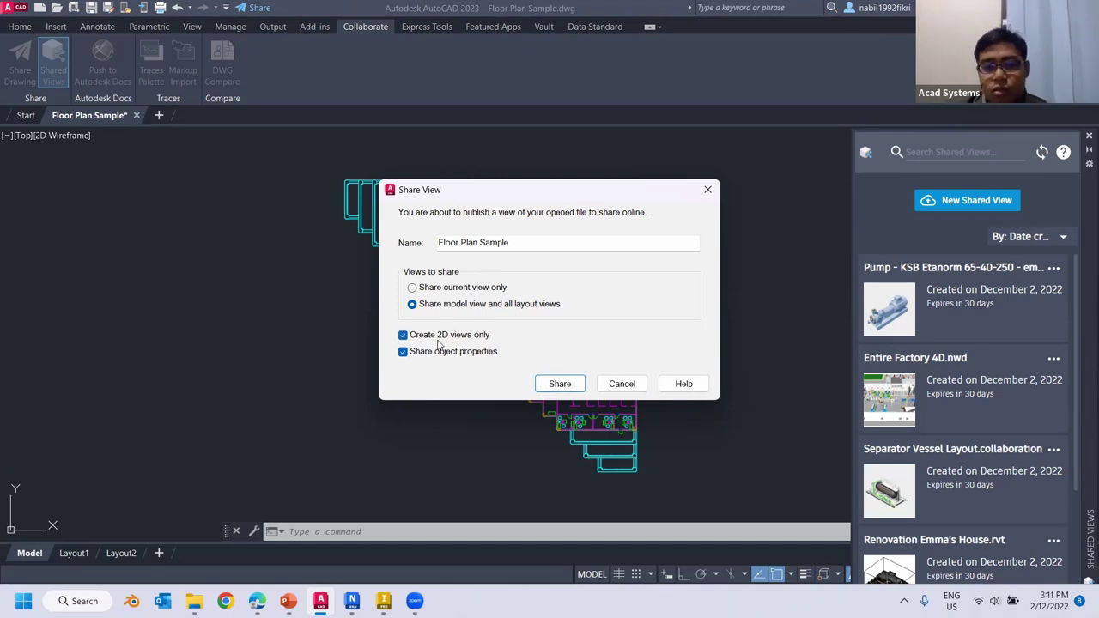
pyautogui.click(560, 384)
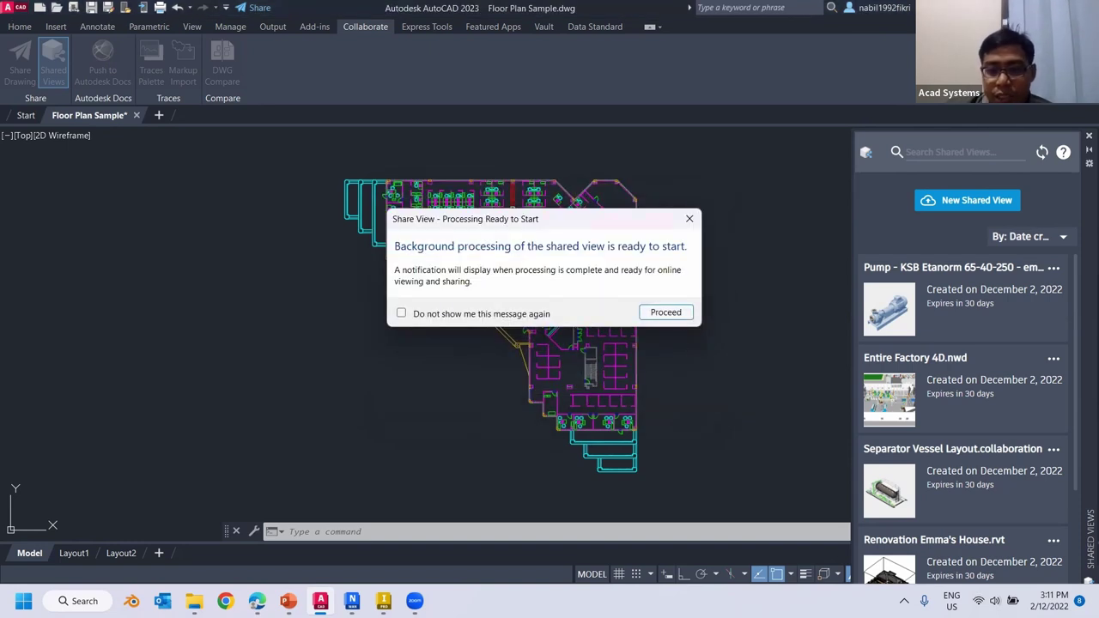
pyautogui.click(667, 313)
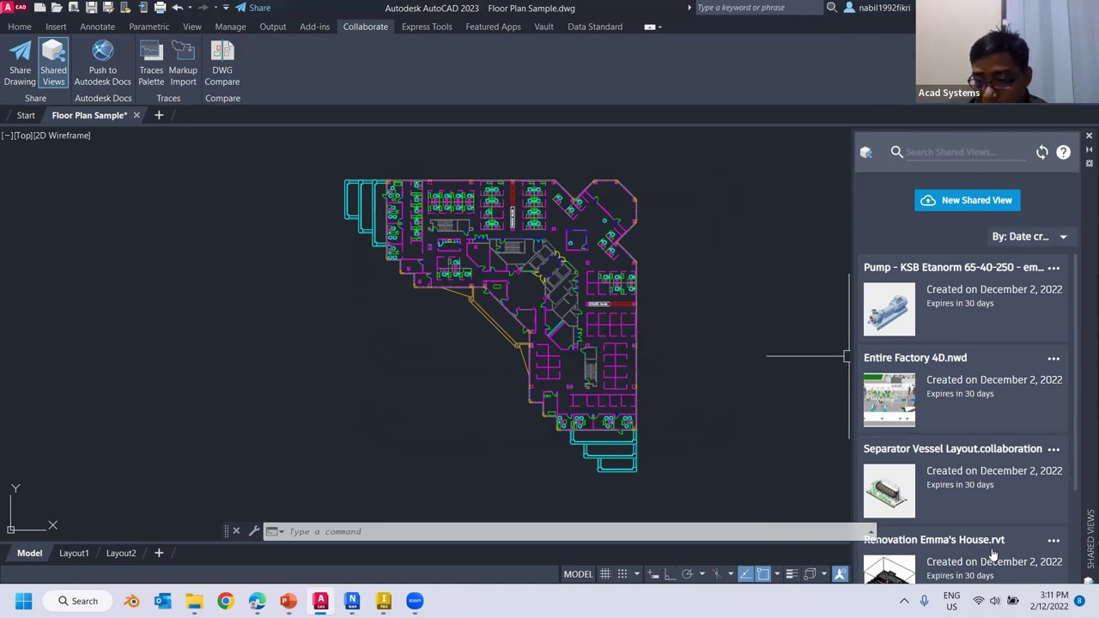
# Step: Look through the shared views list for the newly shared Floor Plan Sample
pyautogui.scroll(-2, 1024, 451)
pyautogui.scroll(2, 1001, 385)
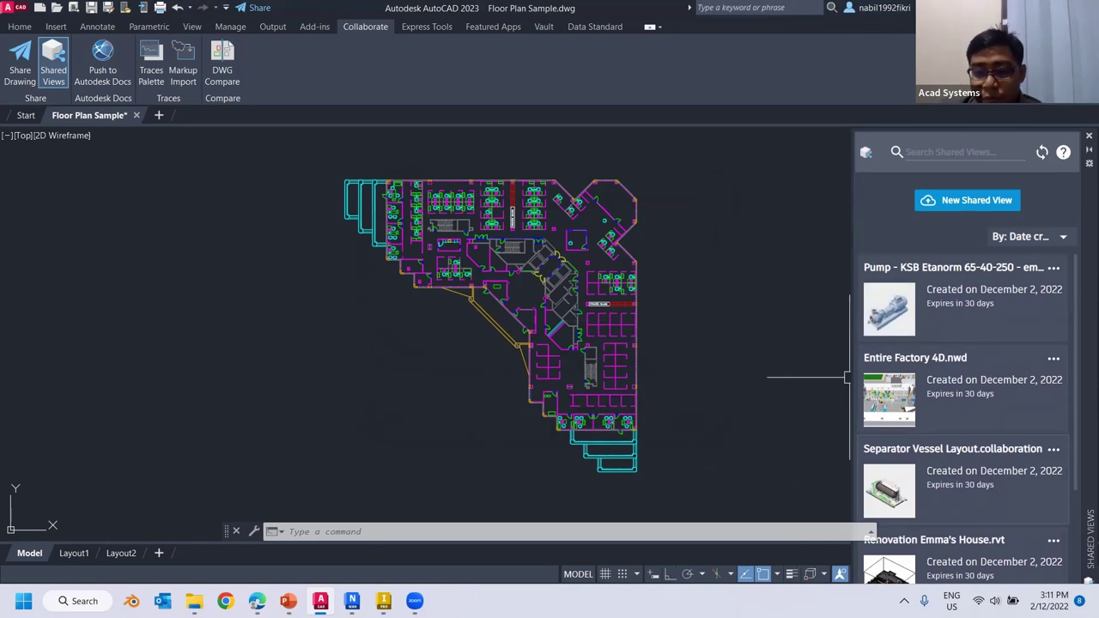
pyautogui.scroll(-2, 1031, 494)
pyautogui.scroll(3, 937, 404)
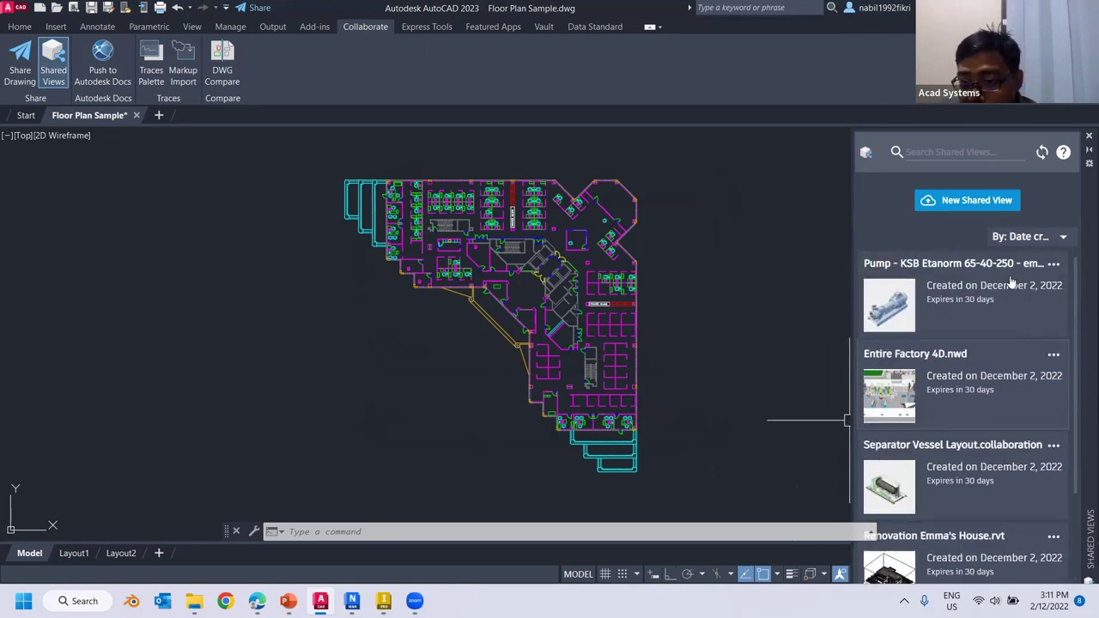
pyautogui.scroll(-1, 935, 472)
pyautogui.scroll(-2, 942, 488)
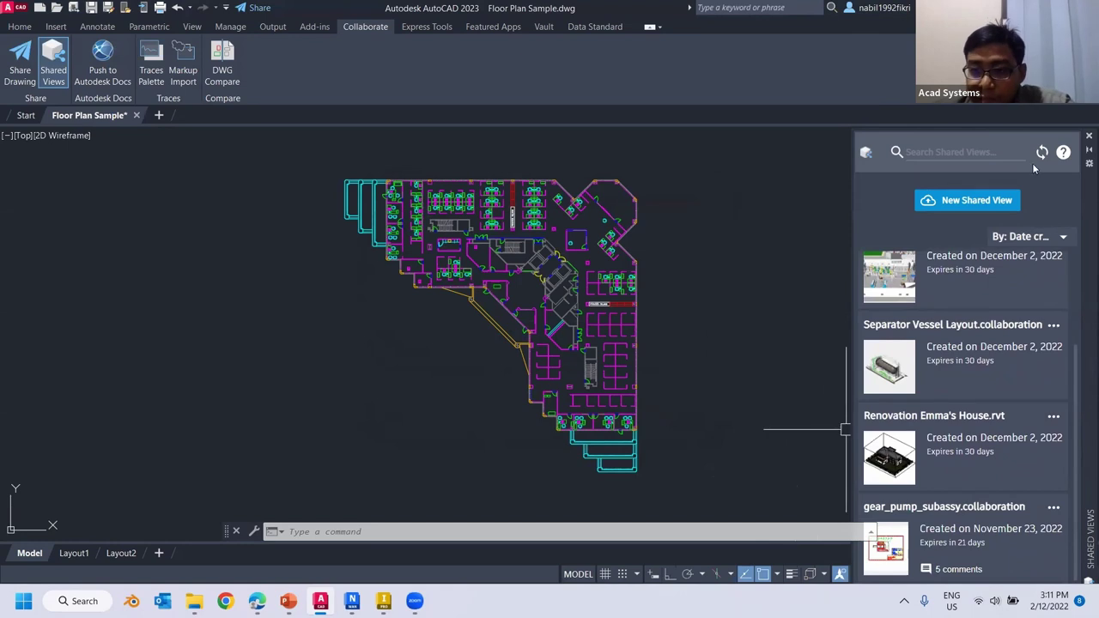
# Step: Move the Shared Views palette away from the drawing's edge and dismiss the upload-complete notification
pyautogui.click(1089, 136)
pyautogui.moveTo(937, 192); pyautogui.dragTo(897, 155)
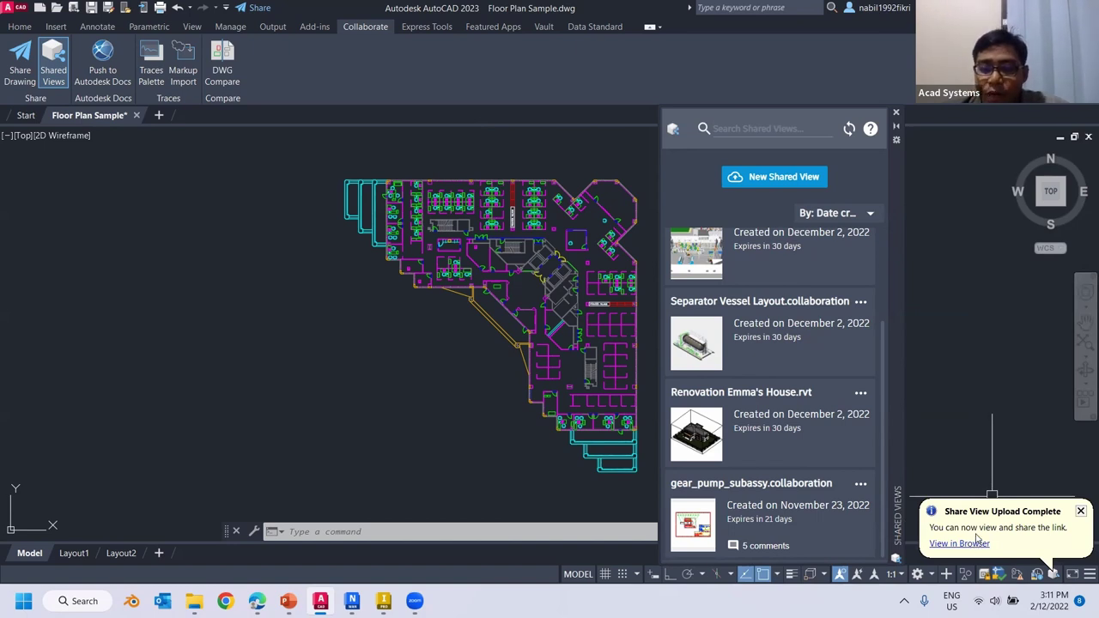
pyautogui.click(1082, 512)
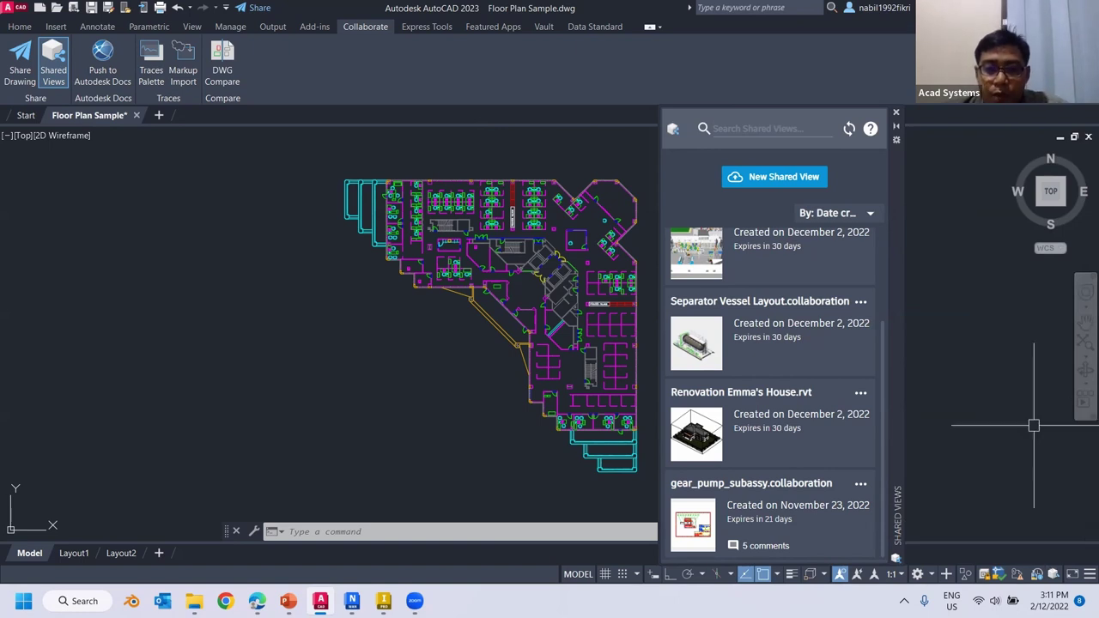
# Step: Dock the Shared Views palette beside the drawing and refresh its list of shared designs
pyautogui.moveTo(1082, 222)
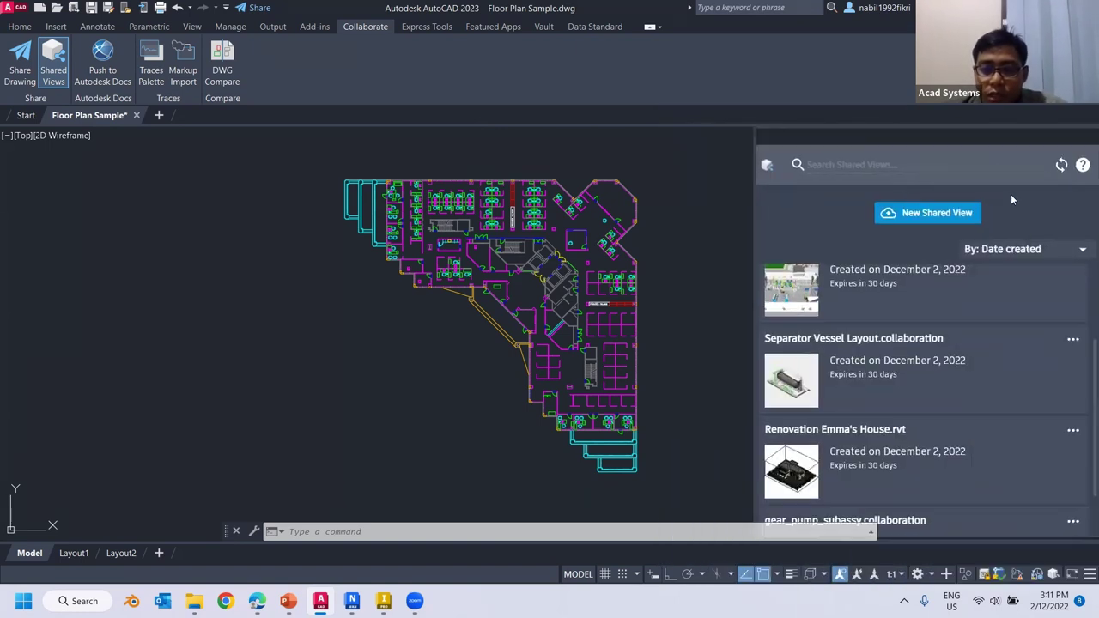
pyautogui.scroll(3, 1052, 360)
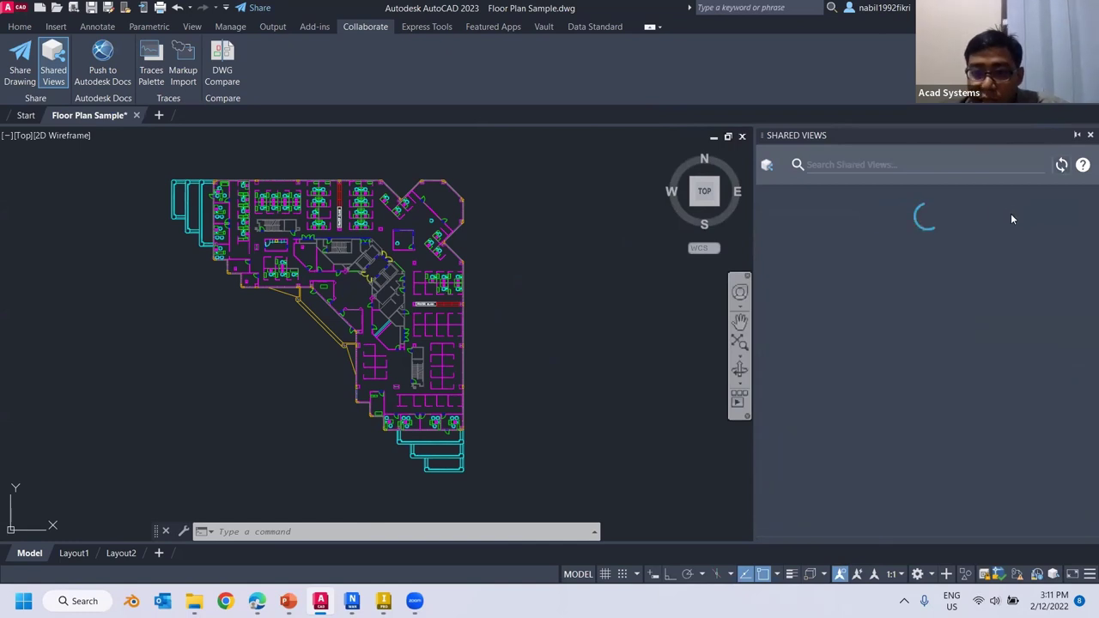
pyautogui.moveTo(805, 309)
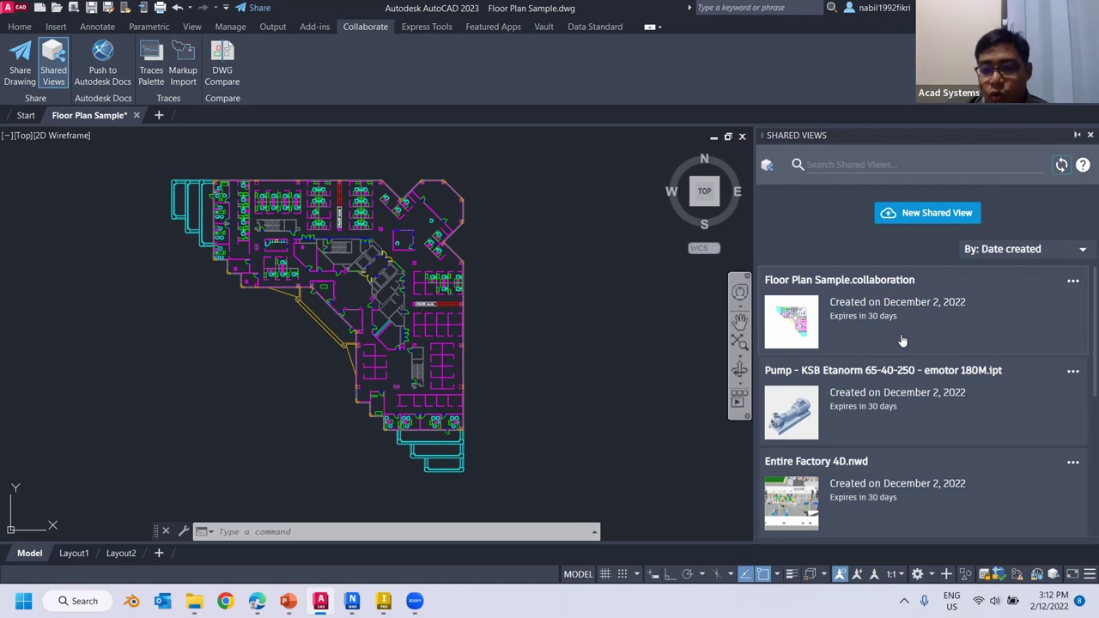
# Step: Check the available actions for the older gear_pump_subassy shared view, including extending its expiry
pyautogui.scroll(-3, 902, 341)
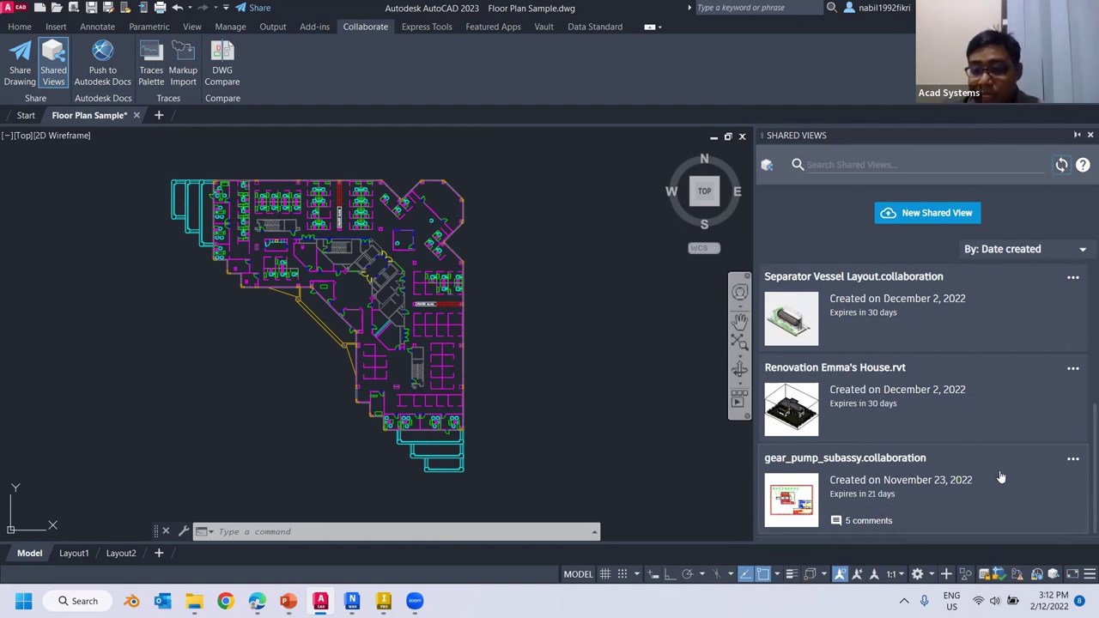
pyautogui.click(1073, 459)
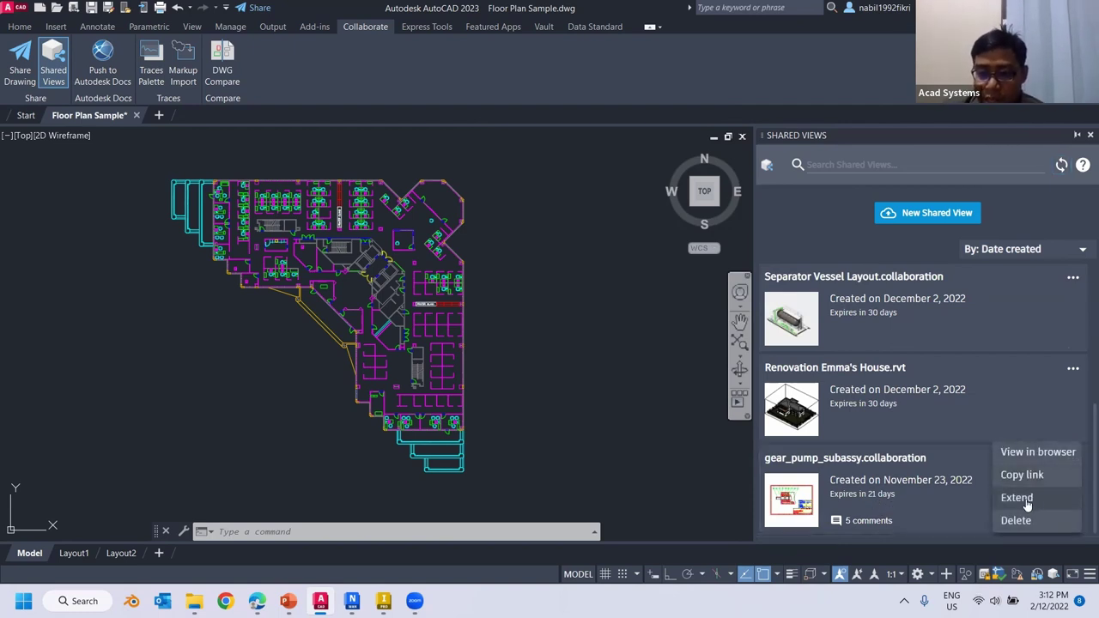
pyautogui.click(941, 410)
pyautogui.scroll(5, 942, 411)
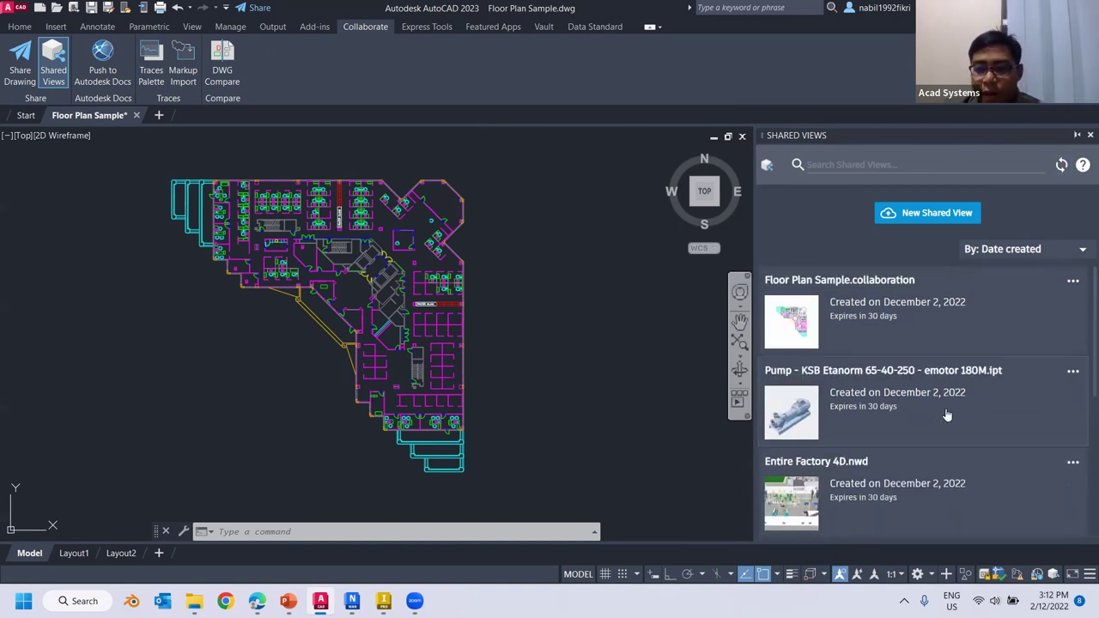
# Step: Review the view, copy link, extend and delete options for the Floor Plan Sample shared view
pyautogui.click(1074, 282)
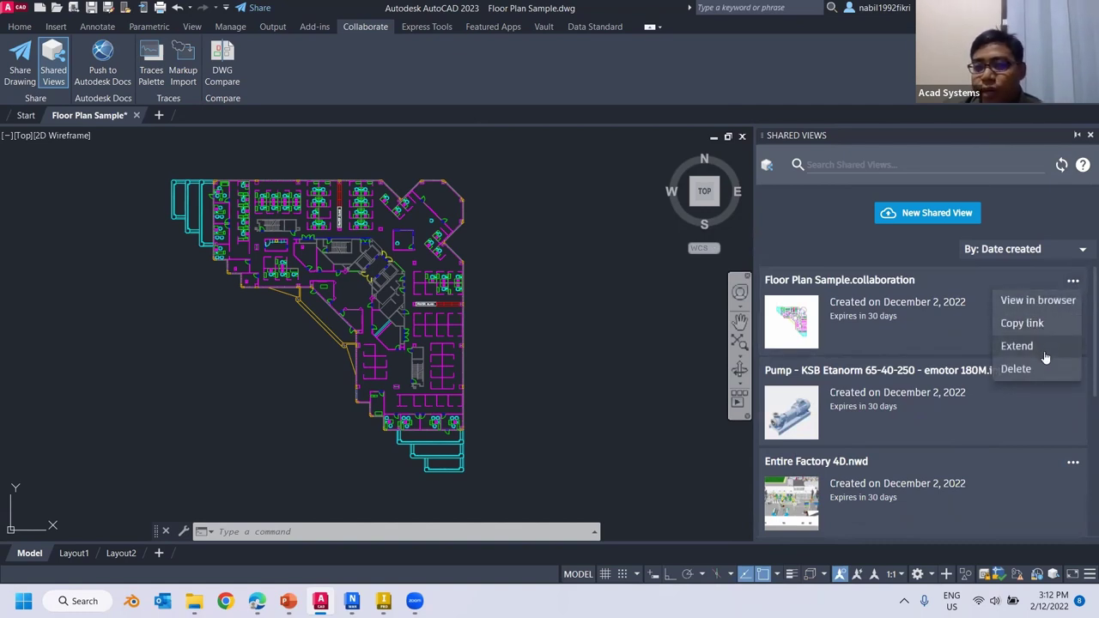
pyautogui.click(898, 313)
pyautogui.click(1074, 283)
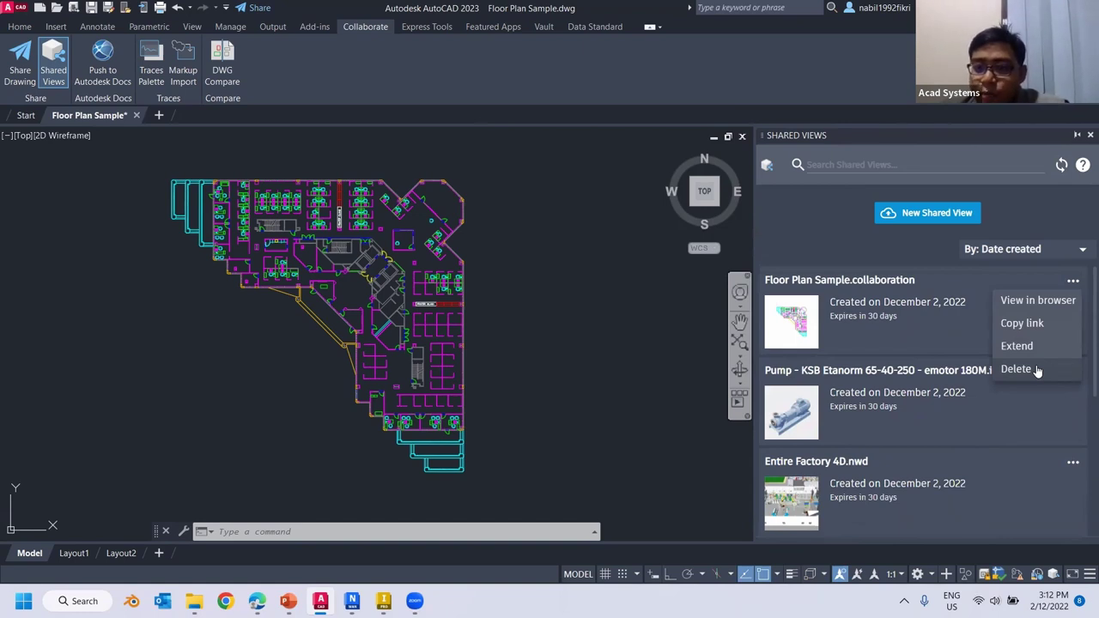
pyautogui.click(1074, 282)
# Step: Copy the sharing link of the Floor Plan Sample shared view
pyautogui.click(1073, 284)
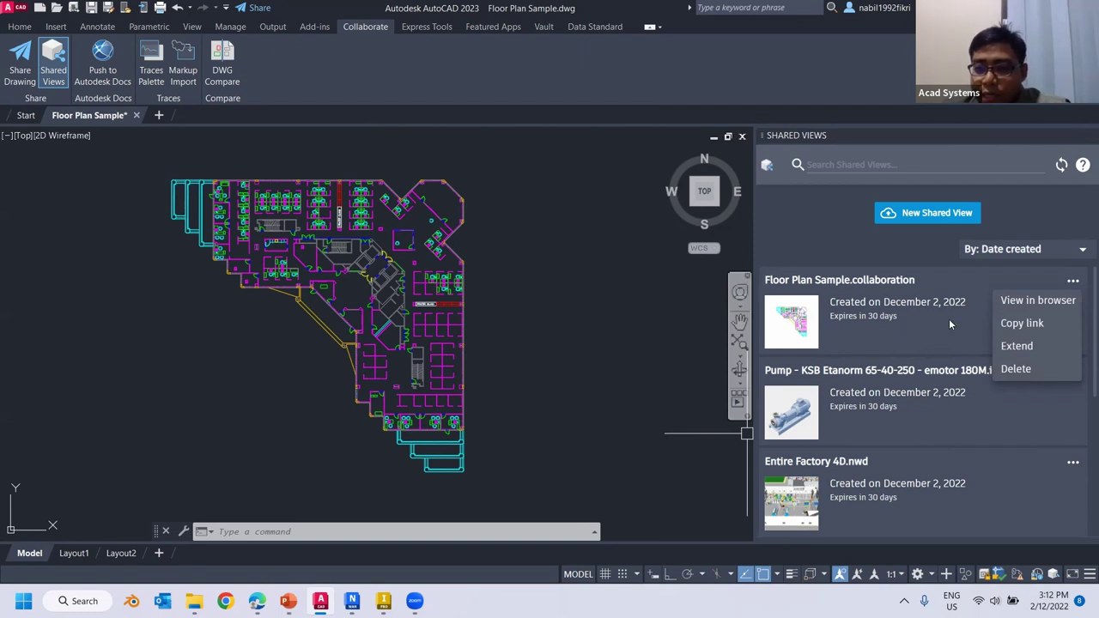
pyautogui.click(1016, 331)
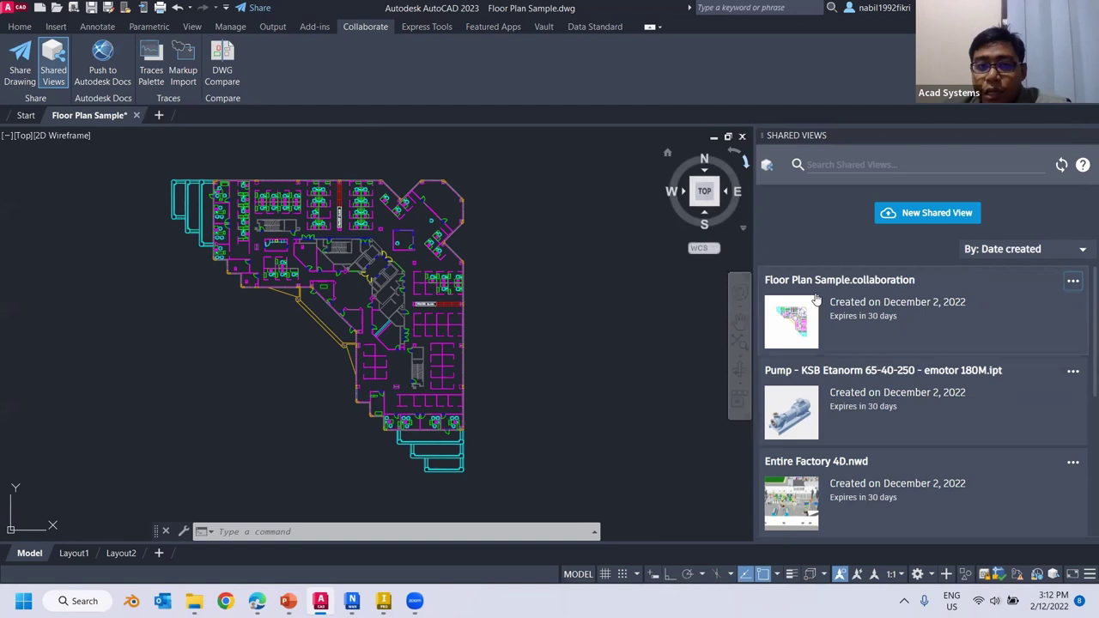
pyautogui.click(462, 74)
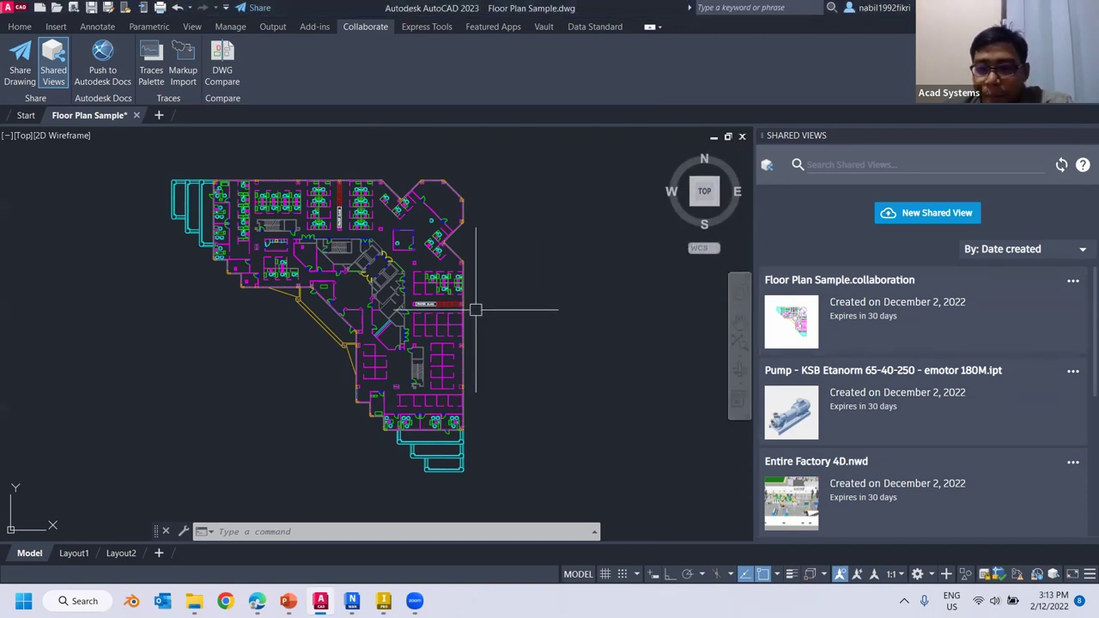
# Step: Open the Floor Plan Sample shared view in the browser and bring its floor plan into close view
pyautogui.click(1073, 281)
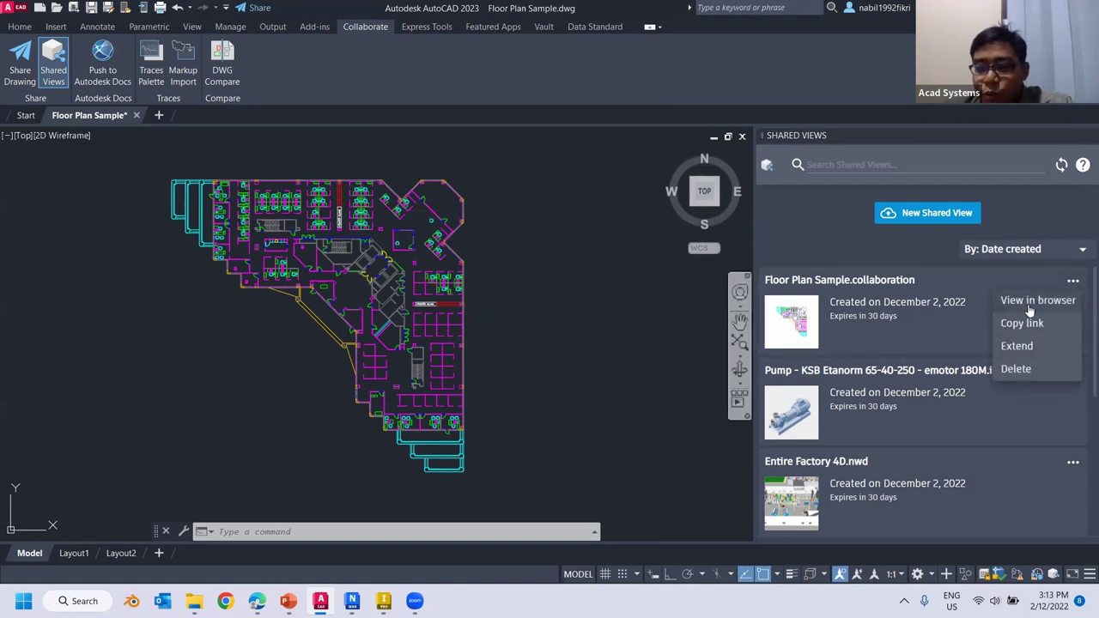
pyautogui.click(1032, 301)
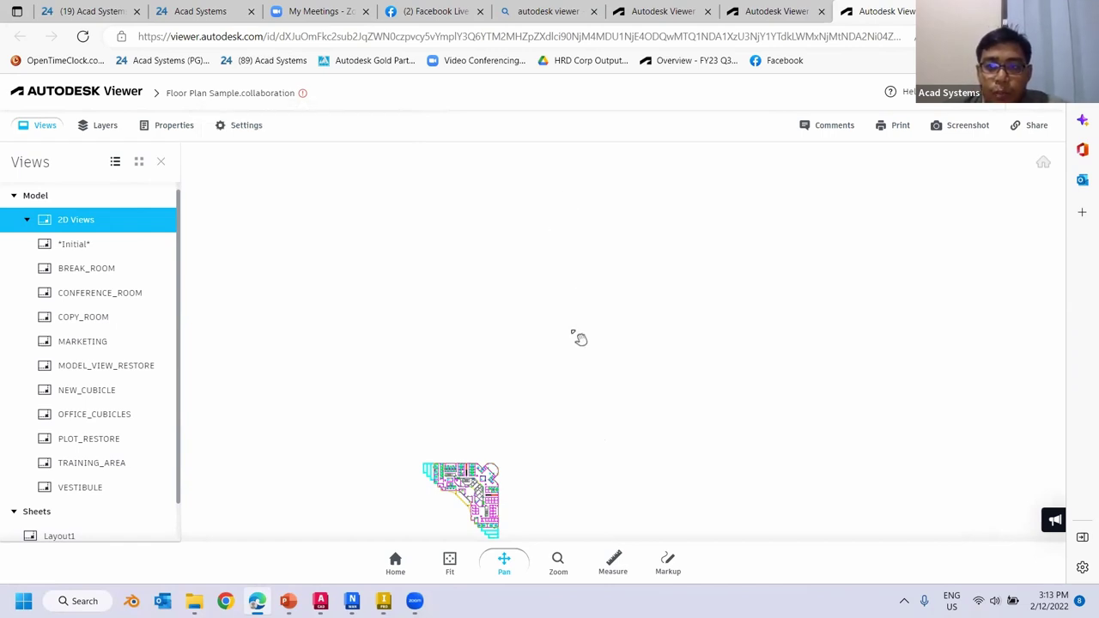
pyautogui.moveTo(476, 390); pyautogui.dragTo(510, 238)
pyautogui.scroll(6, 518, 374)
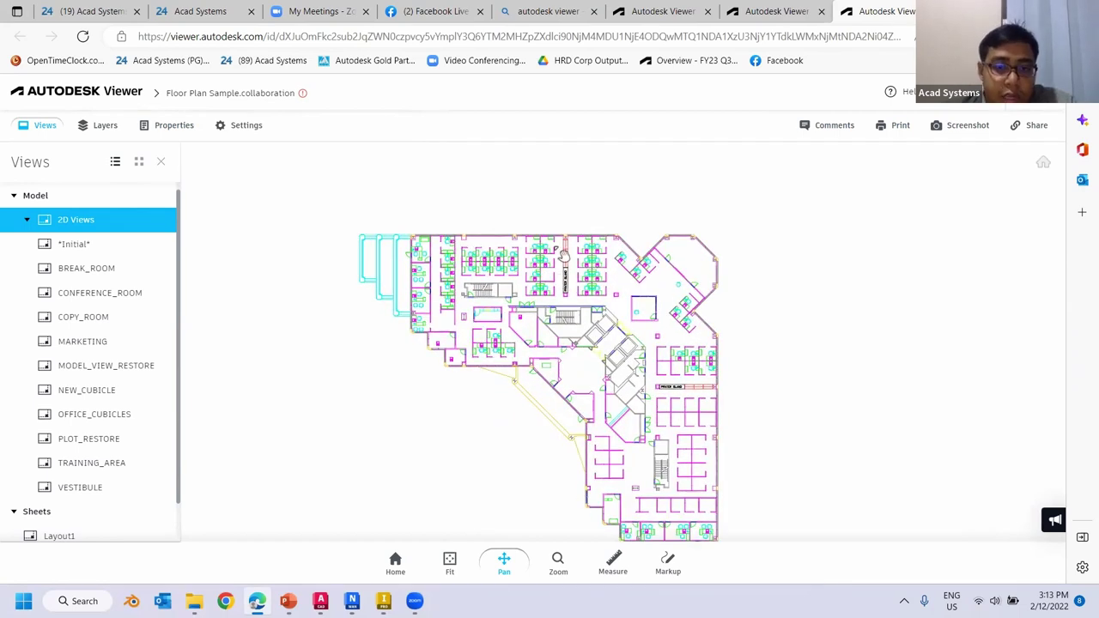
pyautogui.doubleClick(563, 256)
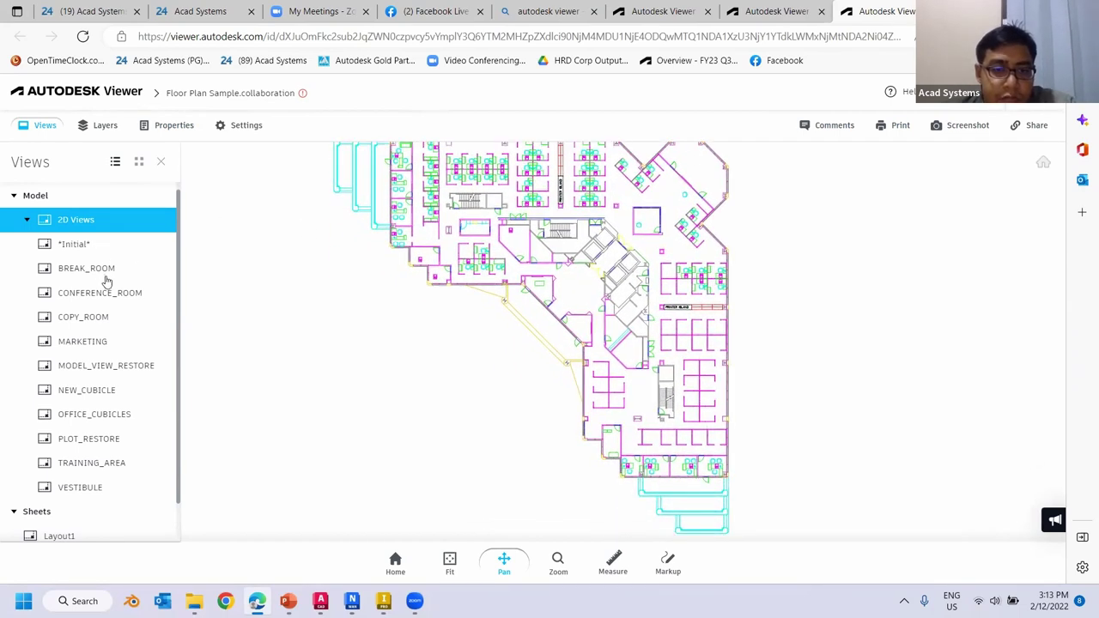
# Step: Display the COPY_ROOM named view of the model and examine the rooms and cubicles around it
pyautogui.click(95, 317)
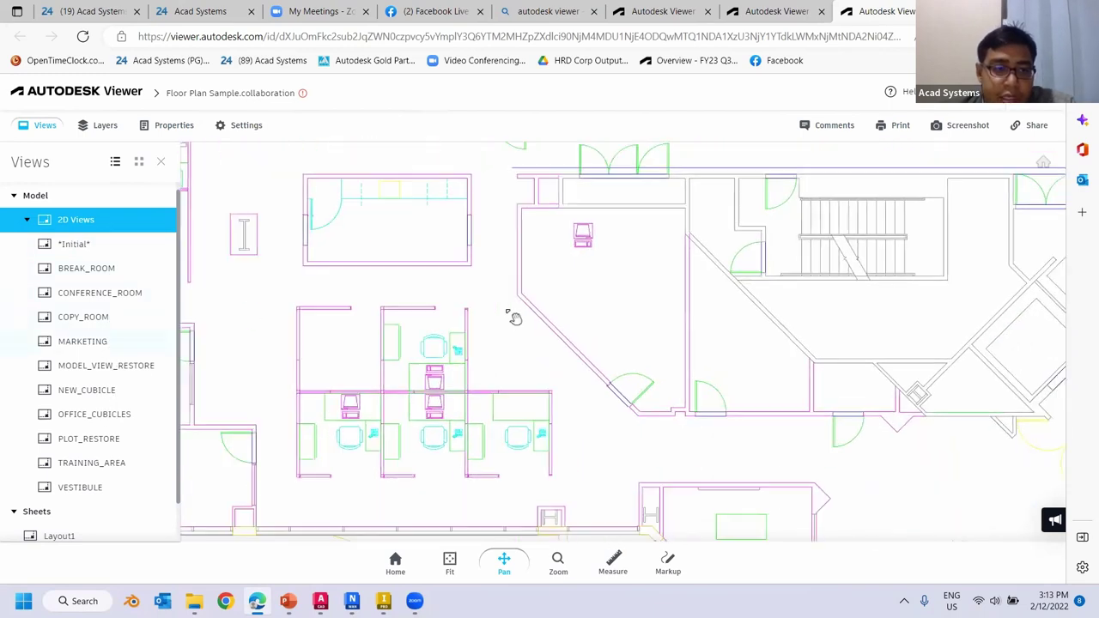
pyautogui.scroll(4, 515, 313)
pyautogui.scroll(-5, 552, 333)
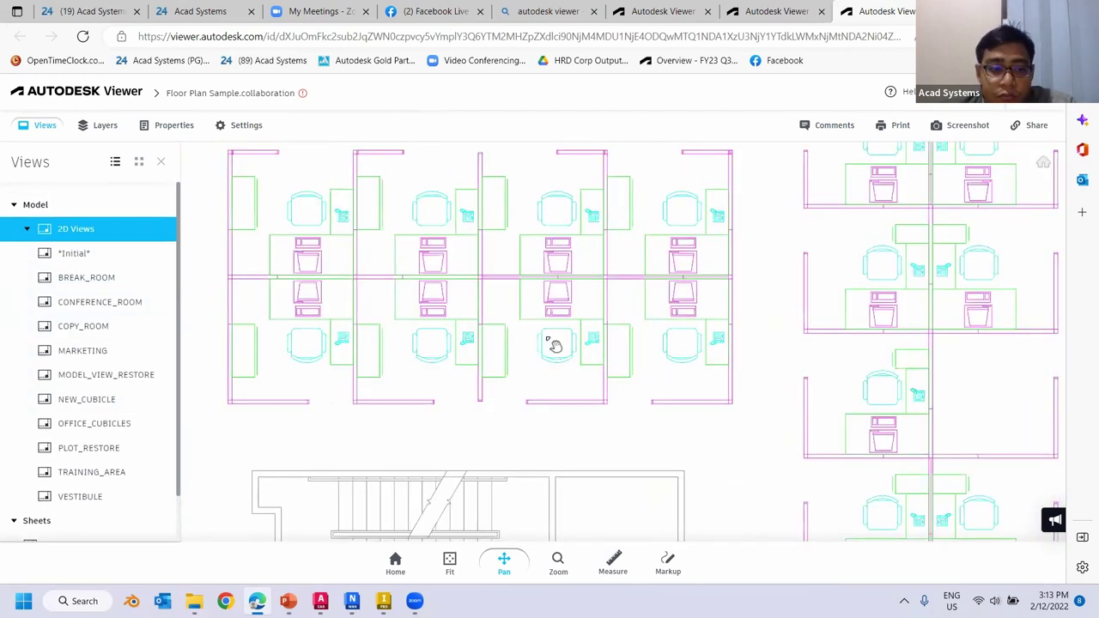
# Step: Look at the Layout1 and Layout2 sheets and return to the model's 2D view
pyautogui.click(41, 230)
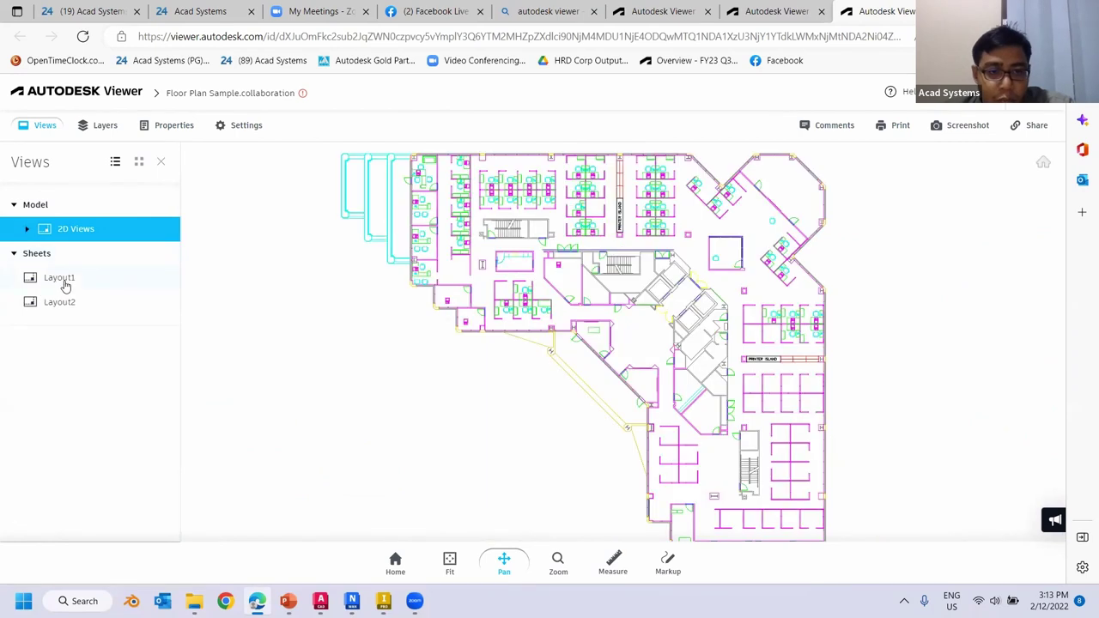
pyautogui.click(61, 279)
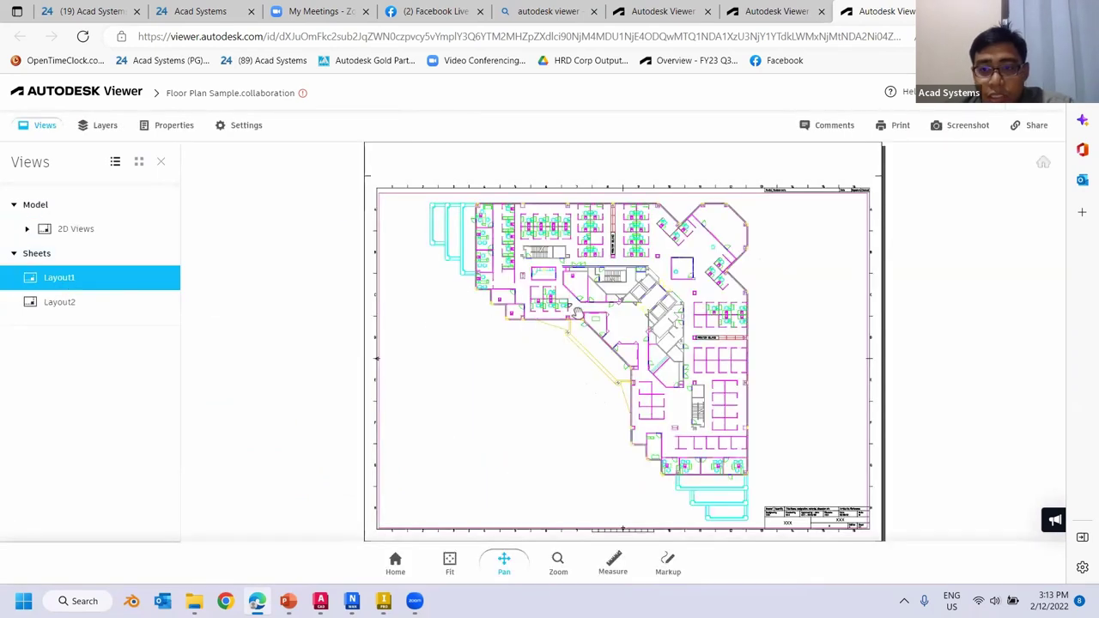
pyautogui.click(45, 313)
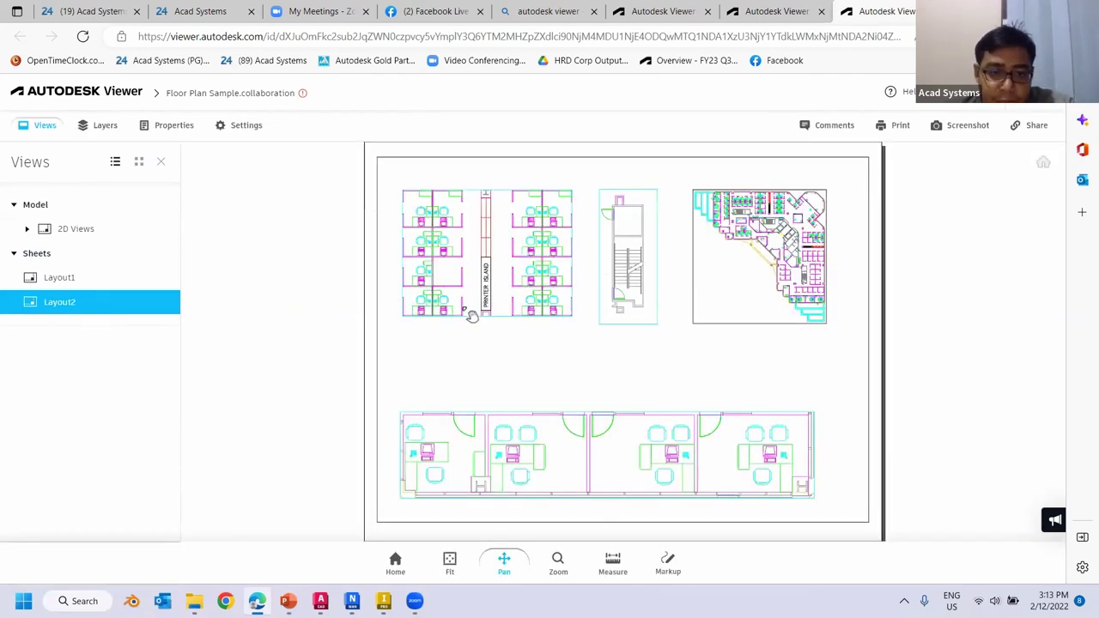
pyautogui.click(48, 229)
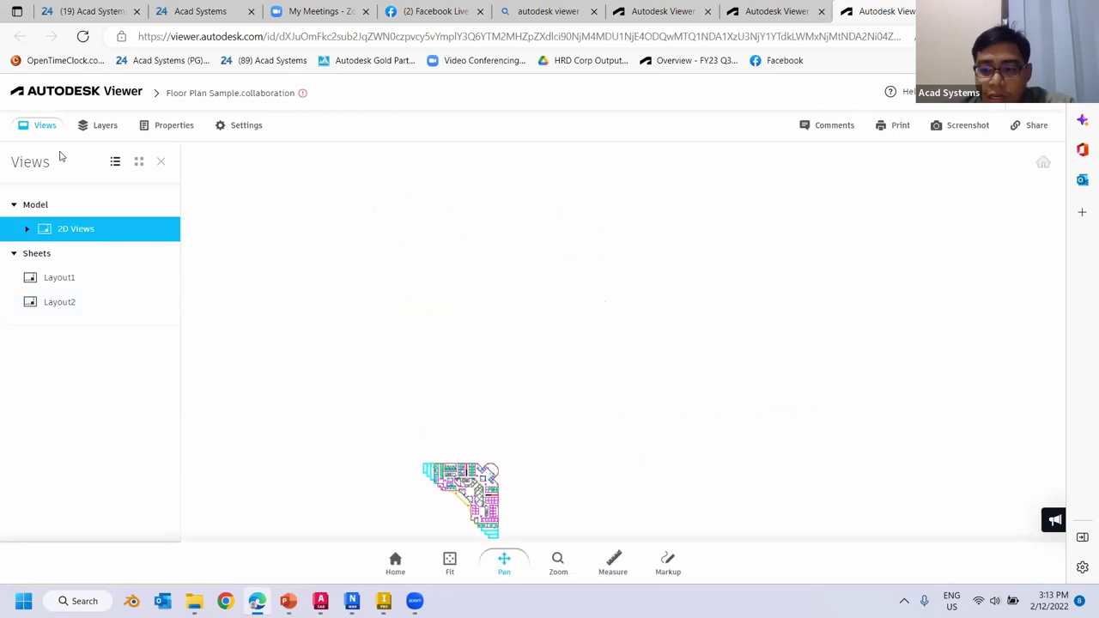
# Step: Hide the CHAIRS layer in the floor plan and close the layer list
pyautogui.click(104, 126)
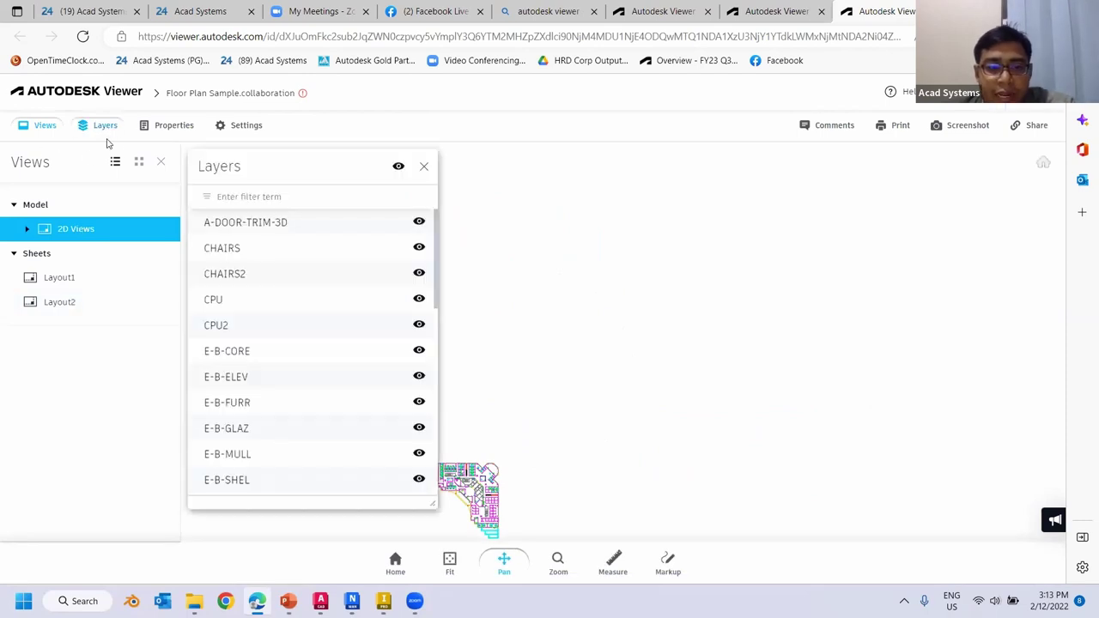
pyautogui.scroll(-2, 661, 464)
pyautogui.scroll(6, 552, 490)
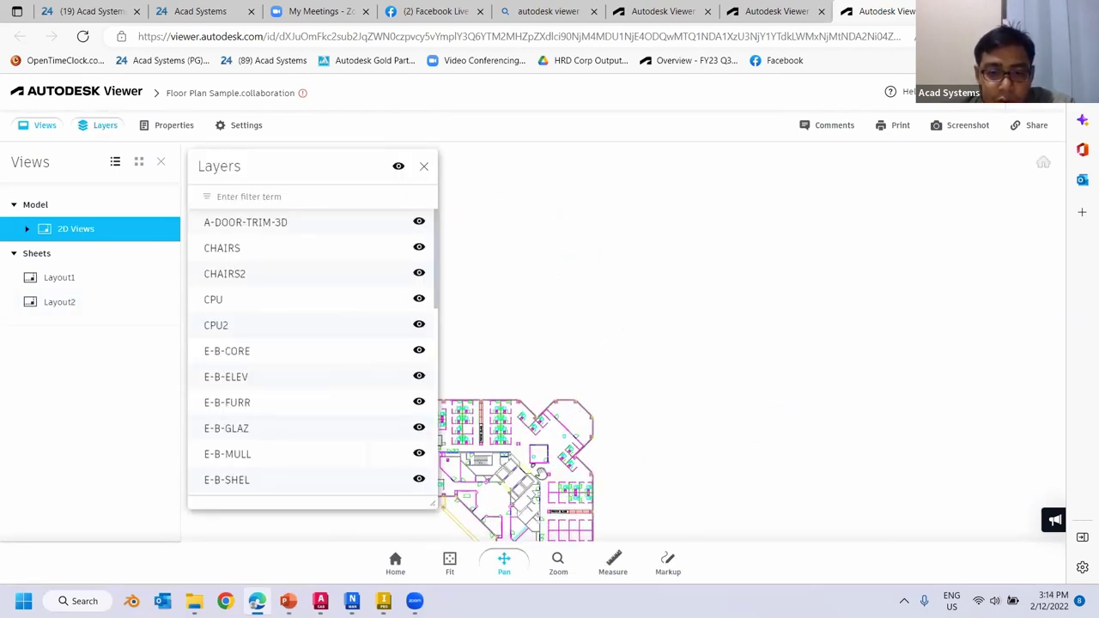
pyautogui.click(419, 248)
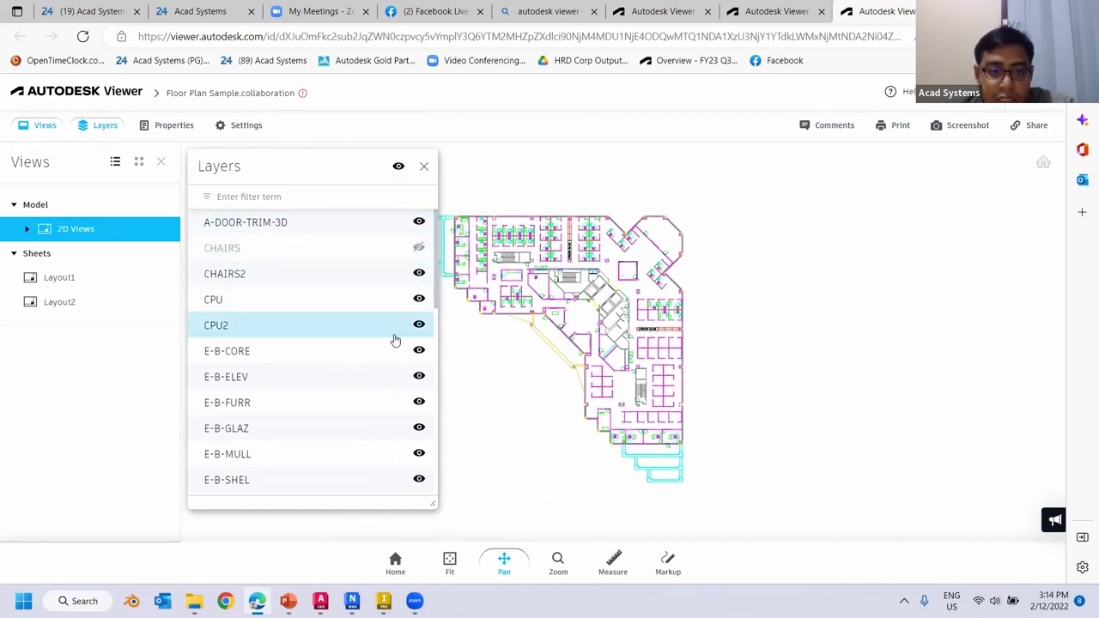
pyautogui.click(423, 166)
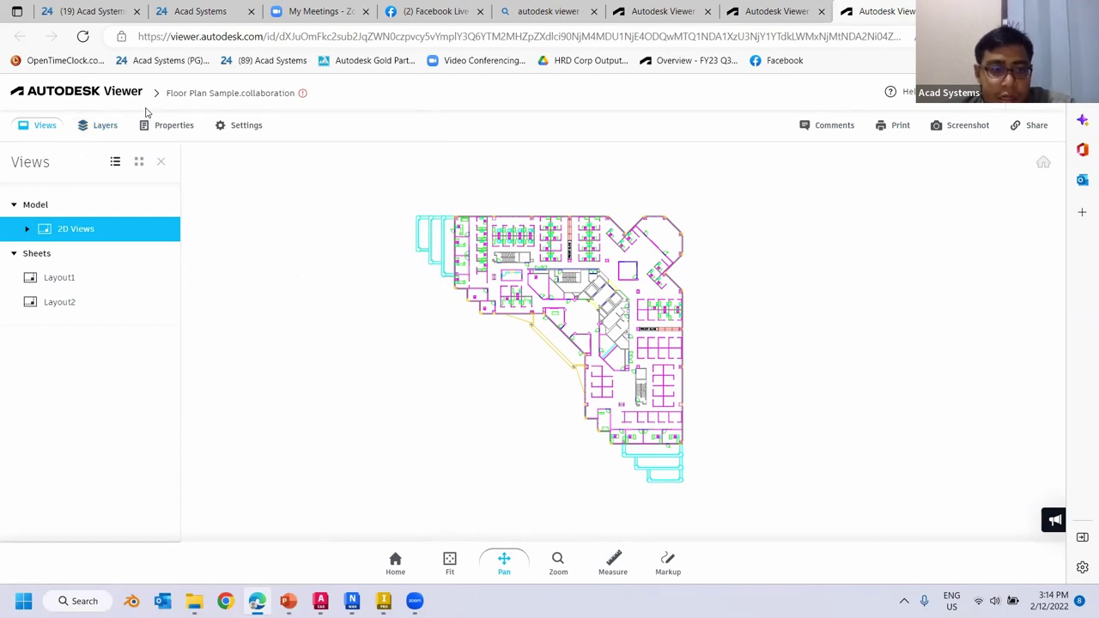
# Step: Check the object properties display for the floor plan and close it
pyautogui.click(167, 126)
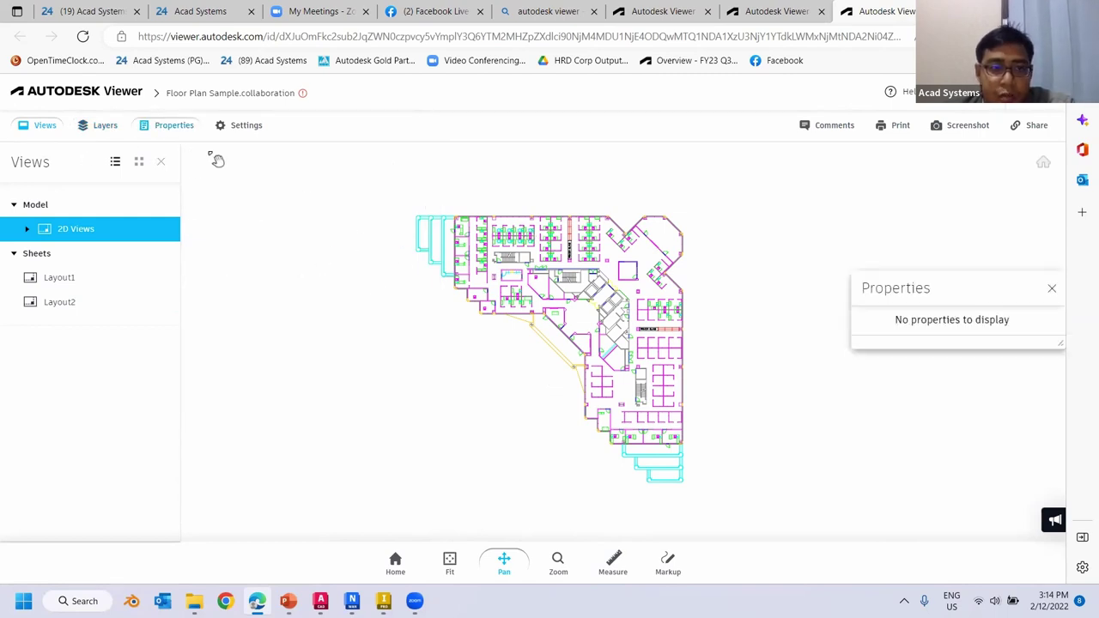
pyautogui.click(1054, 289)
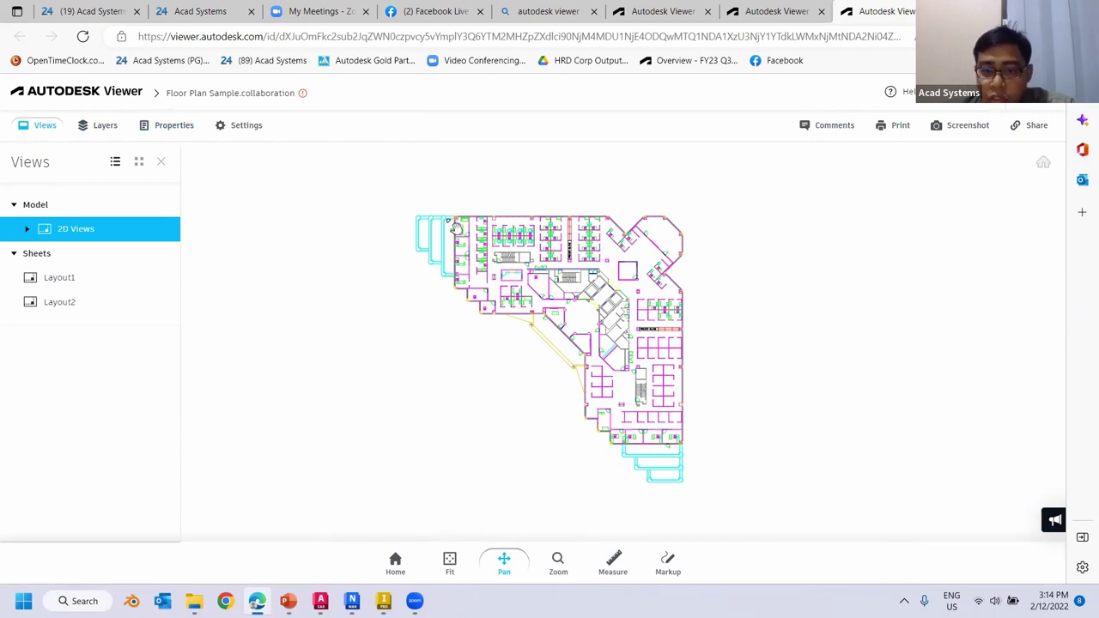
# Step: Examine the floor plan's offices, staircases, cubicles and printer islands up close in the model's 2D view
pyautogui.scroll(4, 524, 275)
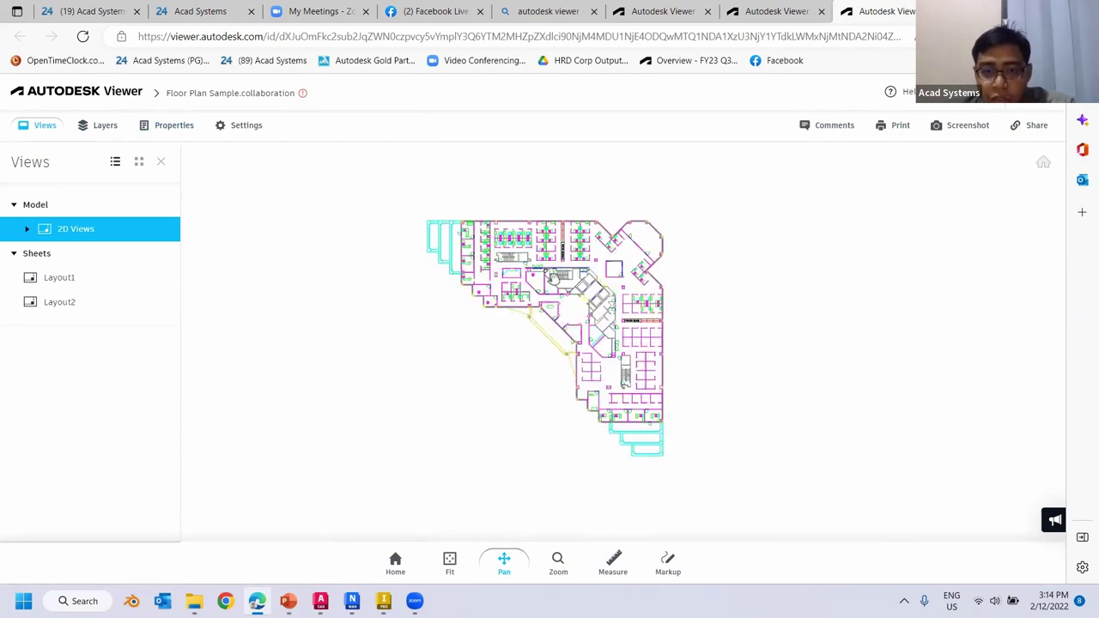
pyautogui.scroll(5, 589, 364)
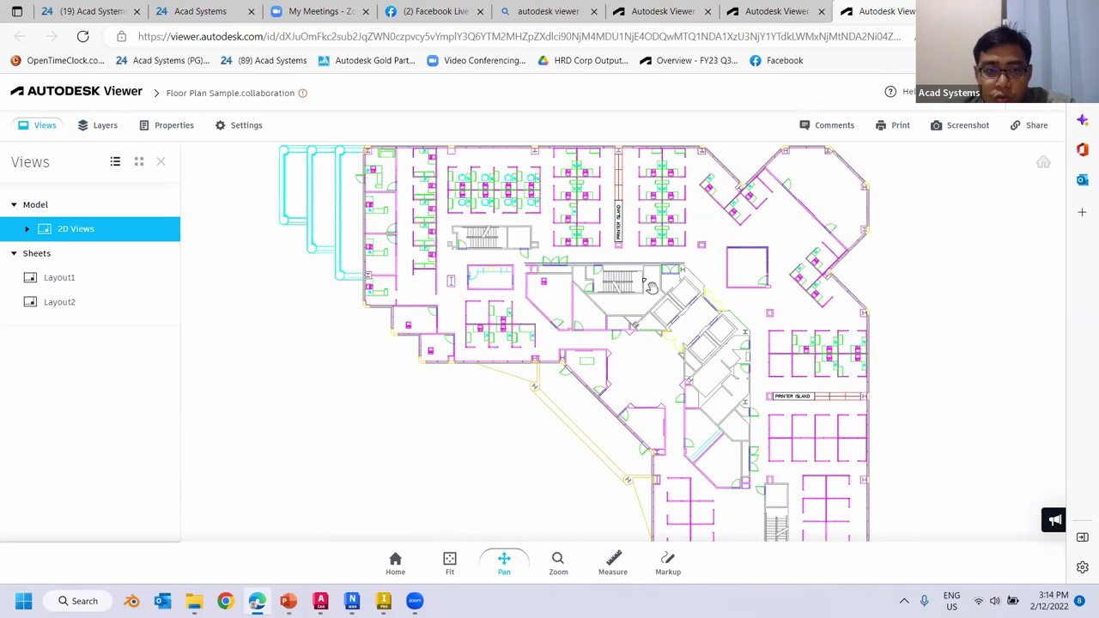
pyautogui.scroll(1, 593, 315)
pyautogui.moveTo(586, 319); pyautogui.dragTo(635, 374)
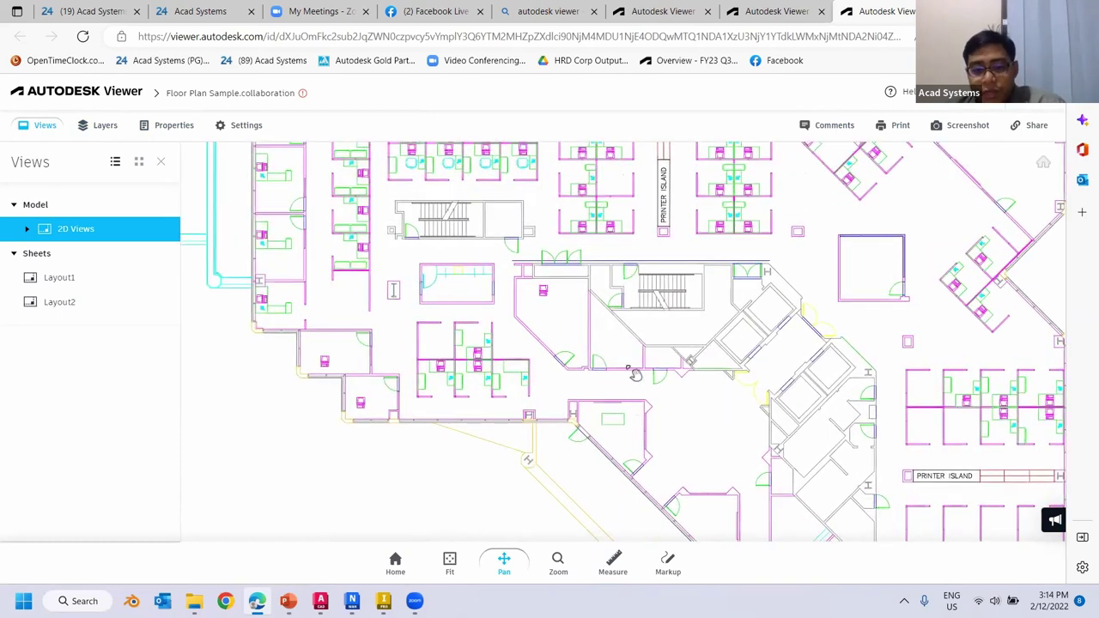
pyautogui.moveTo(552, 493); pyautogui.dragTo(461, 469)
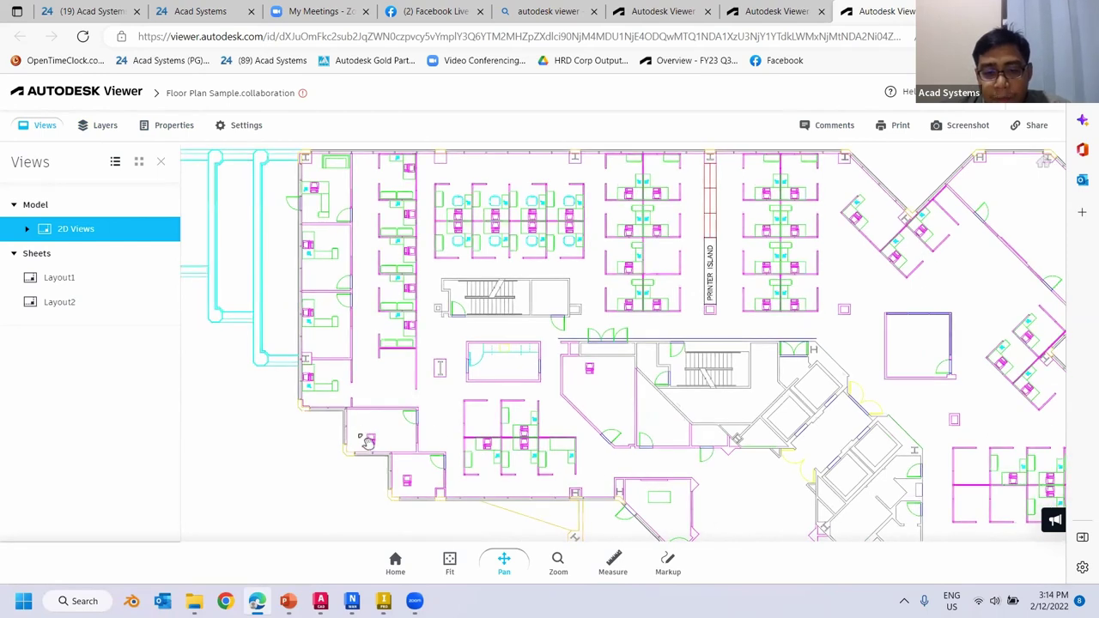
pyautogui.scroll(-2, 369, 433)
pyautogui.scroll(-3, 434, 317)
pyautogui.scroll(3, 439, 311)
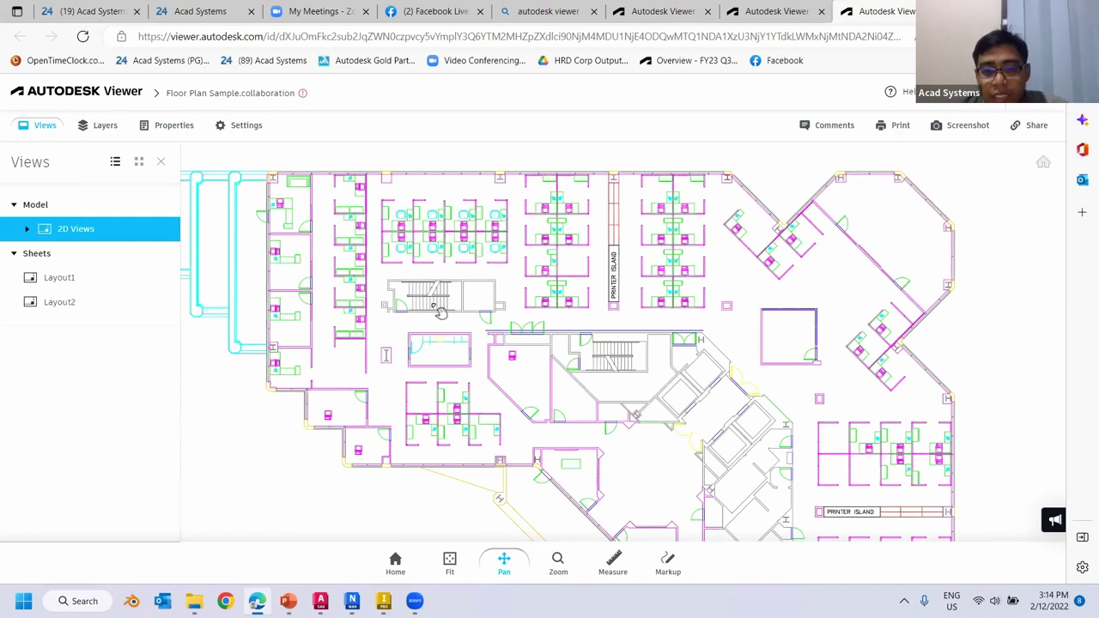
pyautogui.scroll(2, 535, 325)
pyautogui.scroll(-3, 537, 326)
pyautogui.scroll(5, 538, 327)
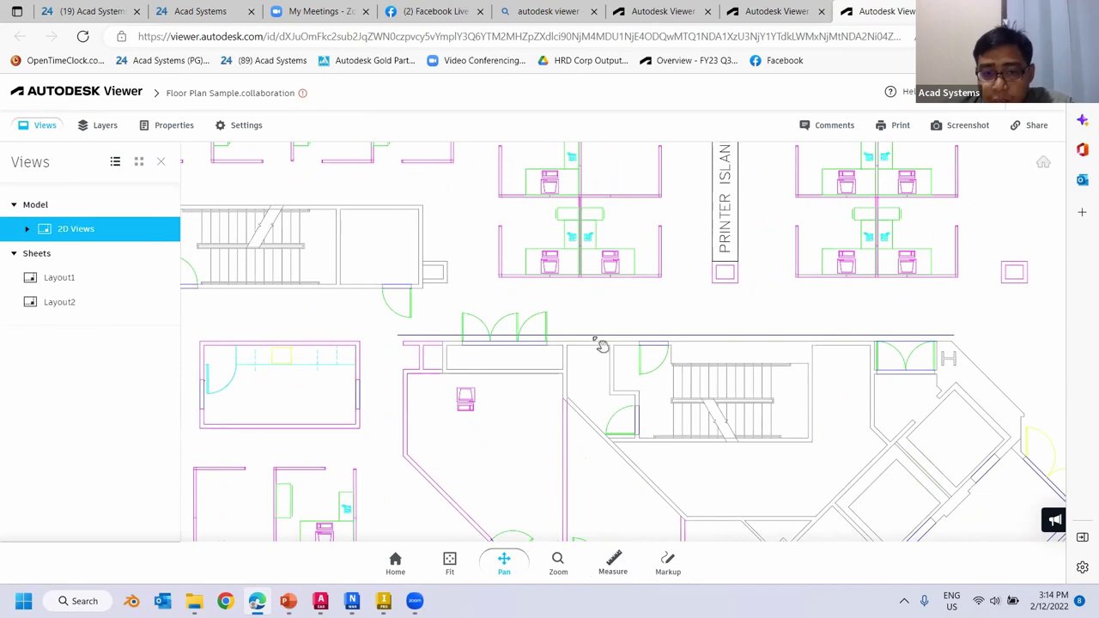
# Step: Measure the length of the long horizontal line running above the central staircase from end to end
pyautogui.scroll(-2, 485, 307)
pyautogui.scroll(3, 483, 330)
pyautogui.moveTo(487, 335); pyautogui.dragTo(459, 370)
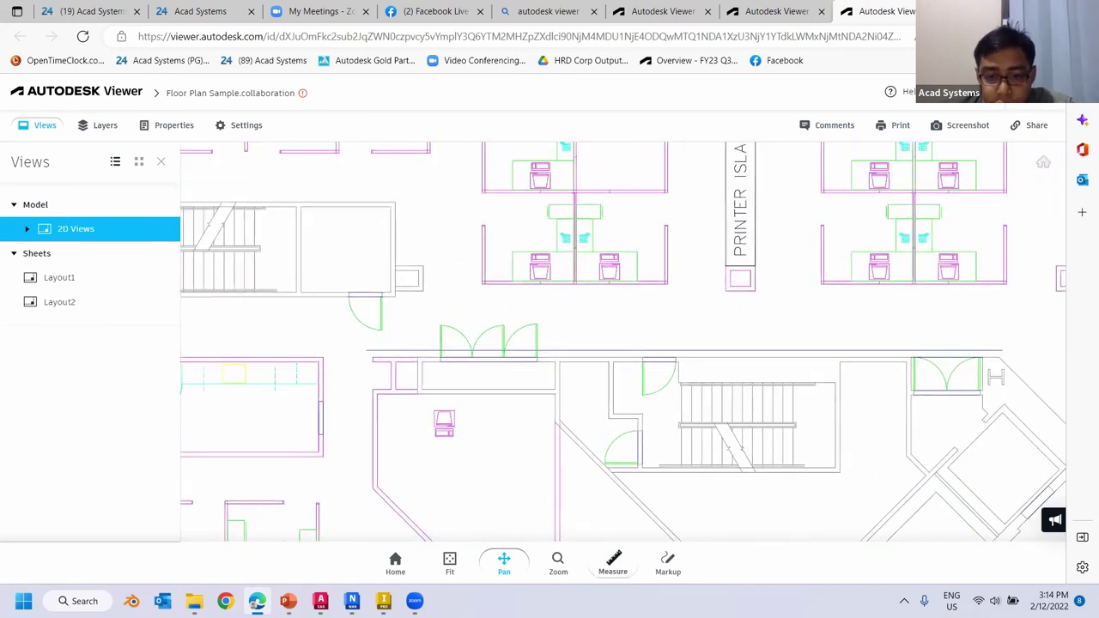
pyautogui.click(616, 563)
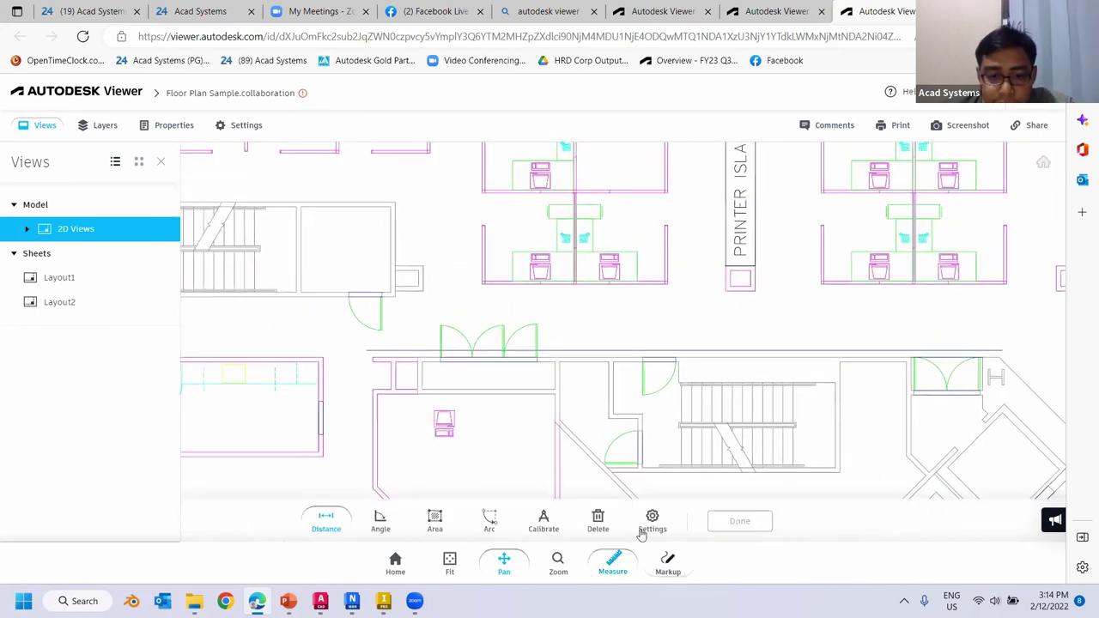
pyautogui.click(367, 351)
pyautogui.click(1002, 350)
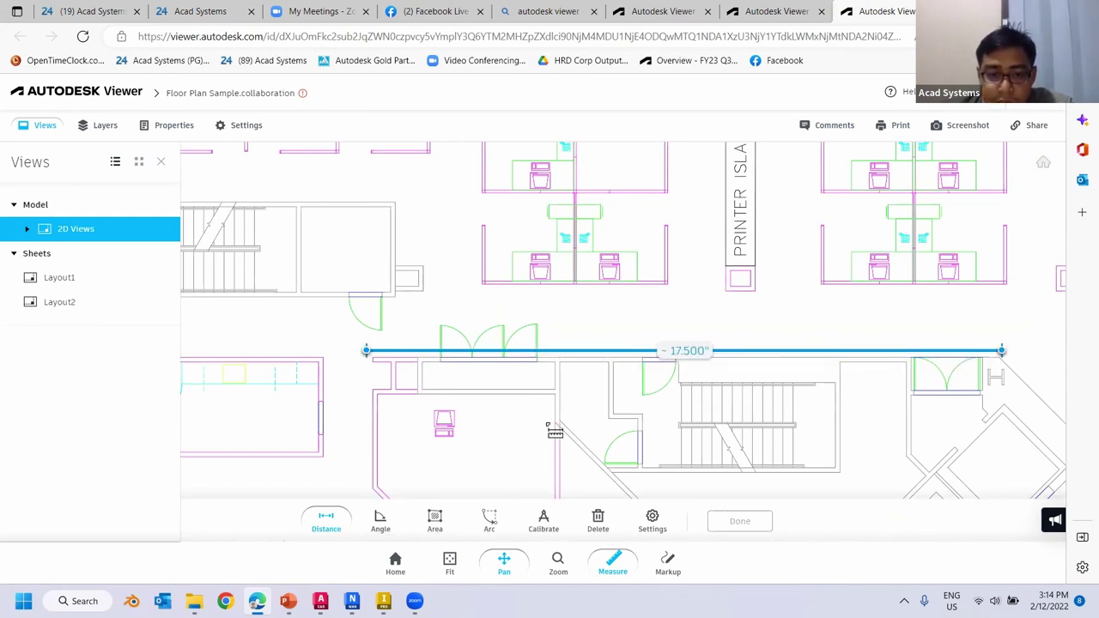
# Step: Measure the left side of the small rectangular room between the upper staircase and the cubicles
pyautogui.scroll(-2, 540, 446)
pyautogui.moveTo(279, 491); pyautogui.dragTo(455, 403, button='middle')
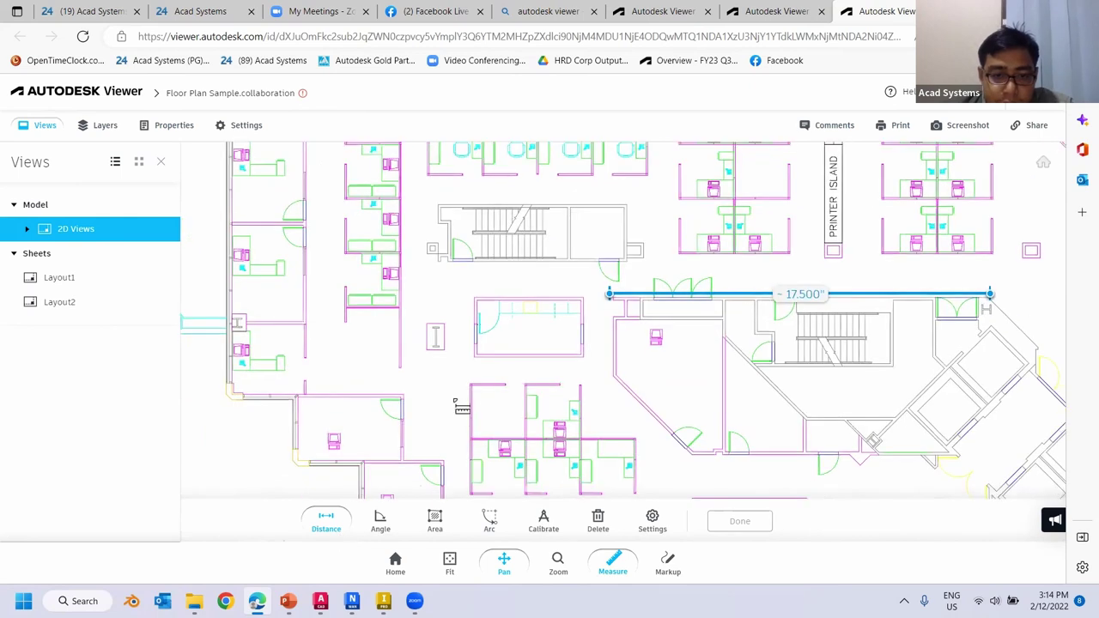
pyautogui.click(476, 299)
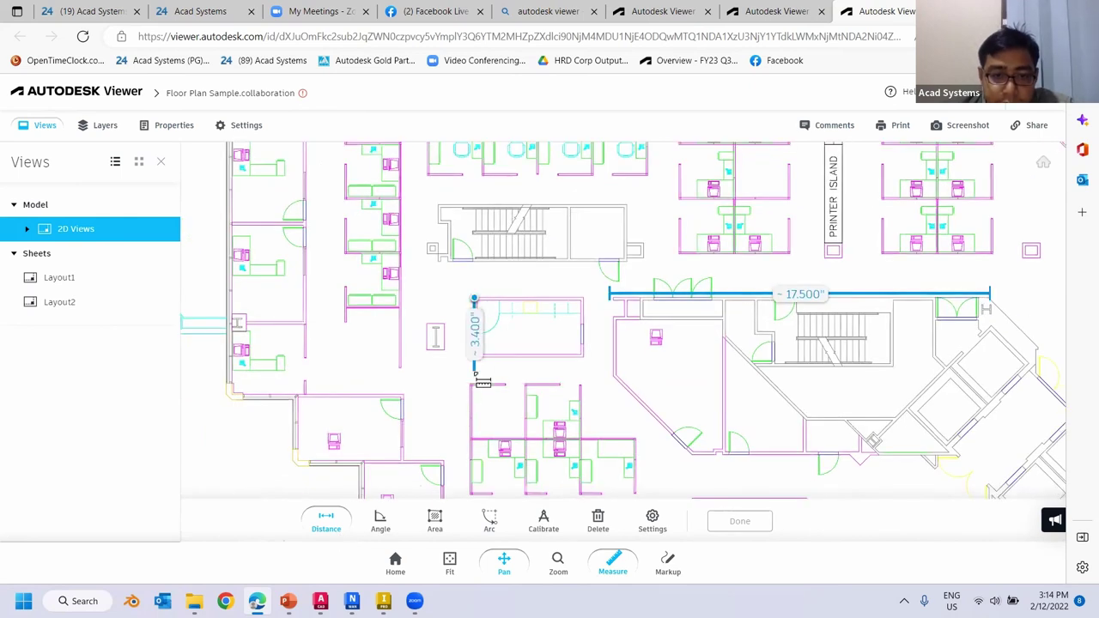
pyautogui.click(475, 358)
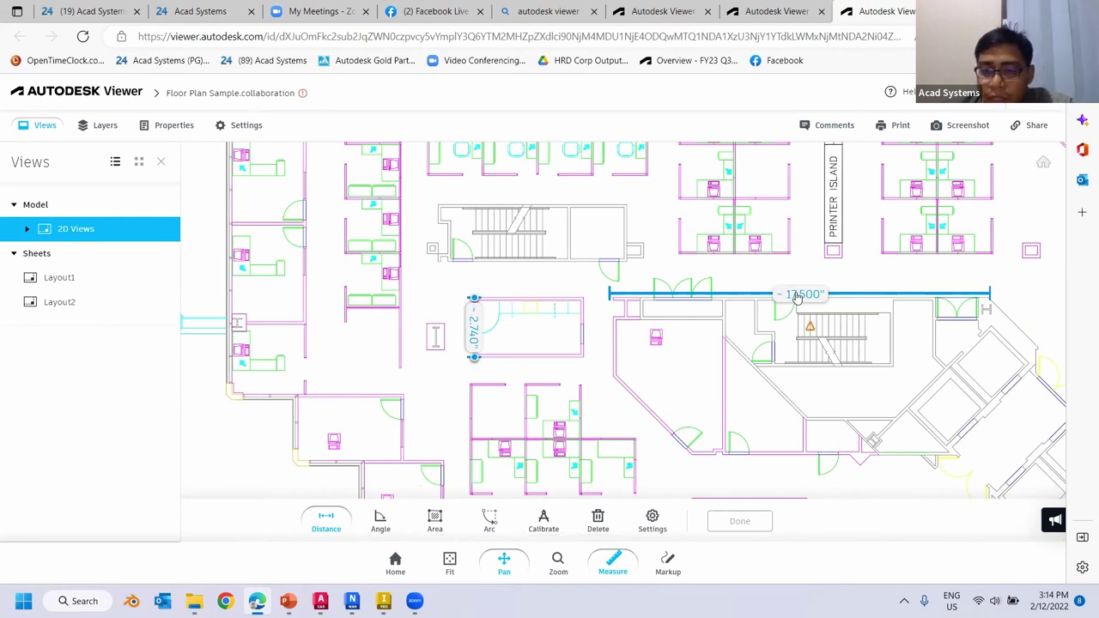
# Step: Calibrate the drawing by the two ends of the long line above the central staircase, with a size of 2000 centimeters
pyautogui.scroll(-3, 827, 307)
pyautogui.scroll(5, 786, 306)
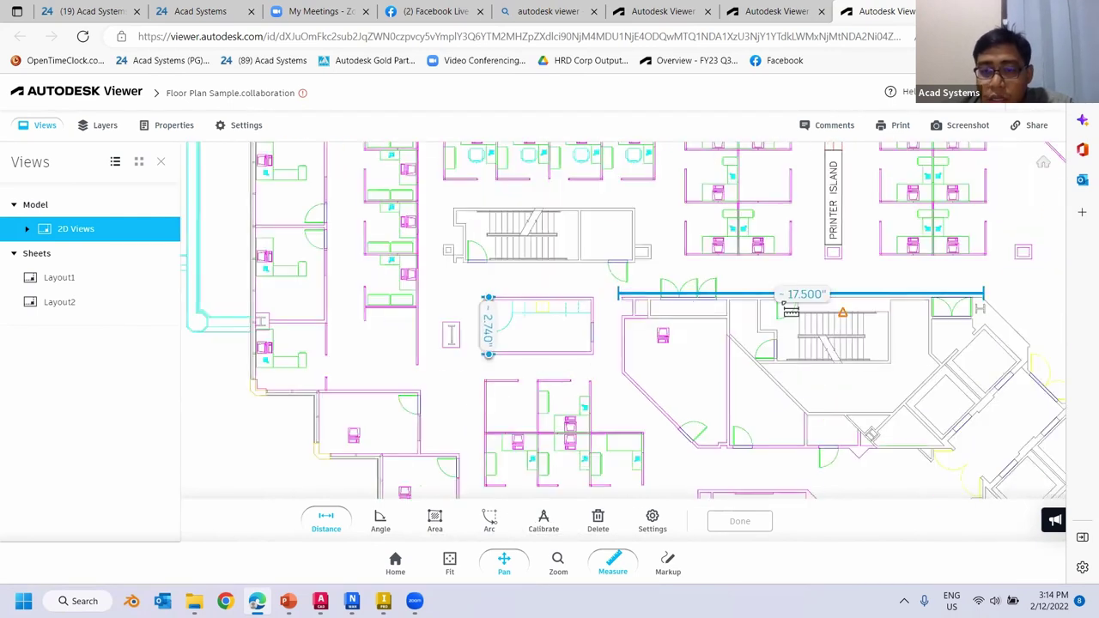
pyautogui.moveTo(797, 301); pyautogui.dragTo(665, 304, button='middle')
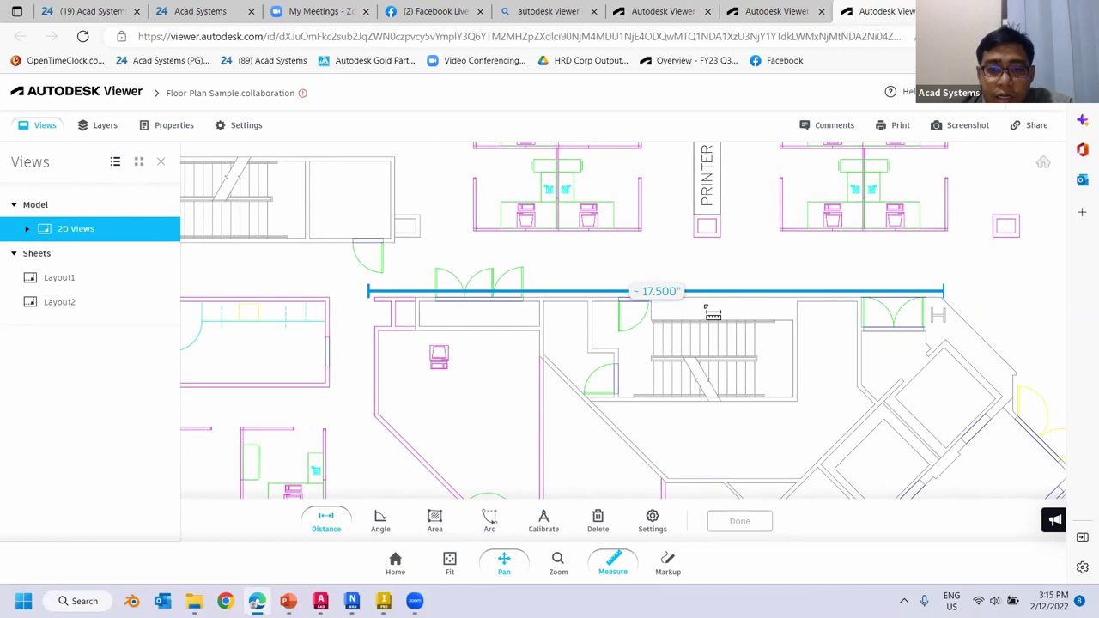
pyautogui.click(545, 521)
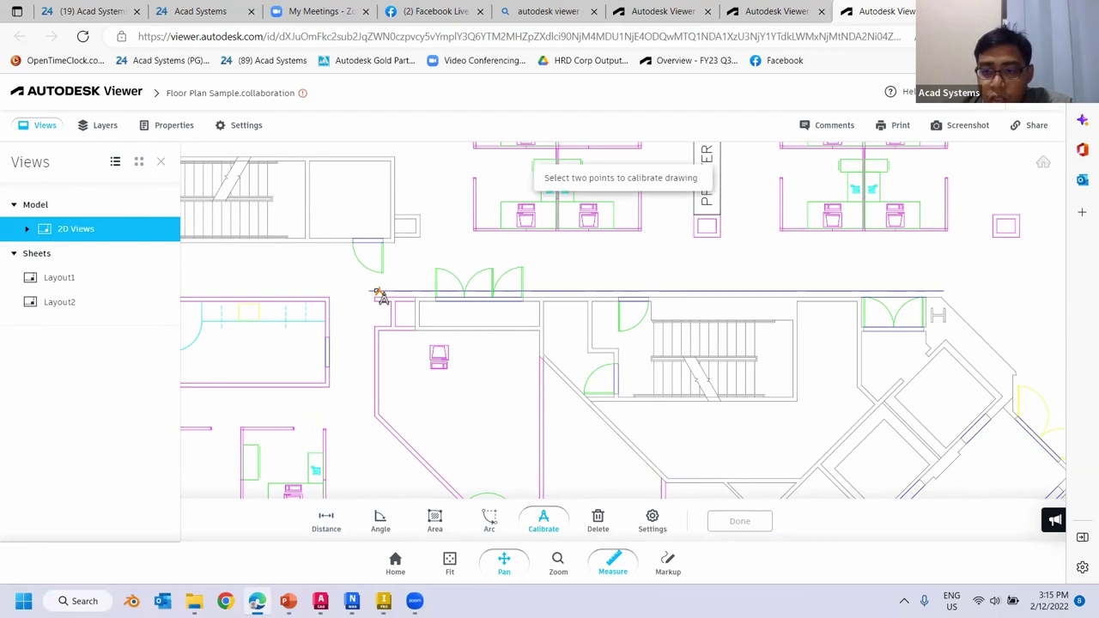
pyautogui.click(370, 291)
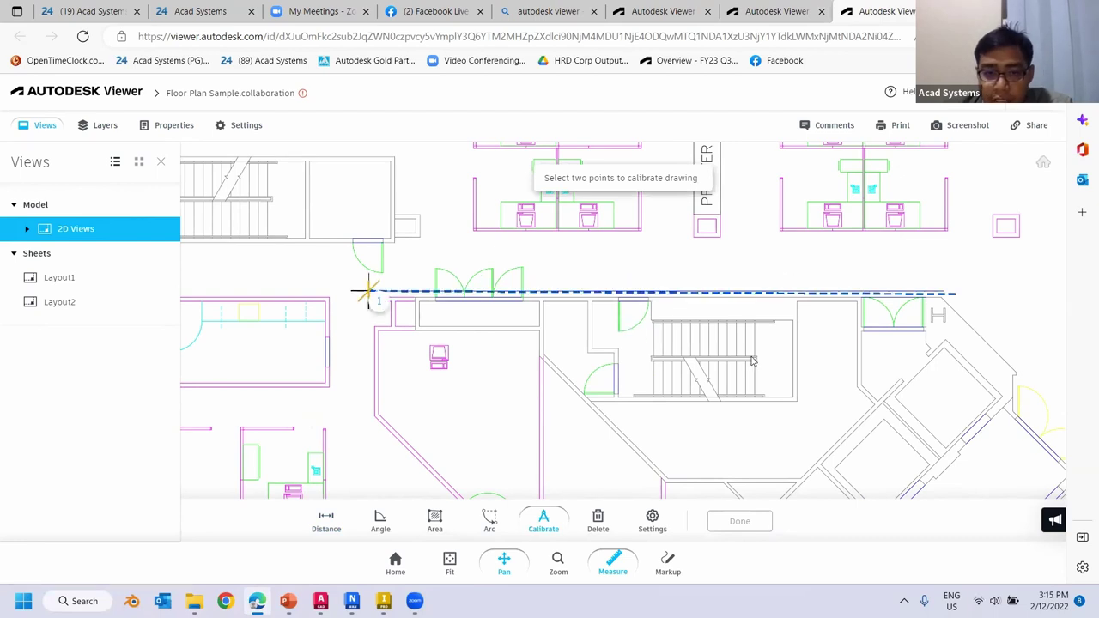
pyautogui.click(945, 292)
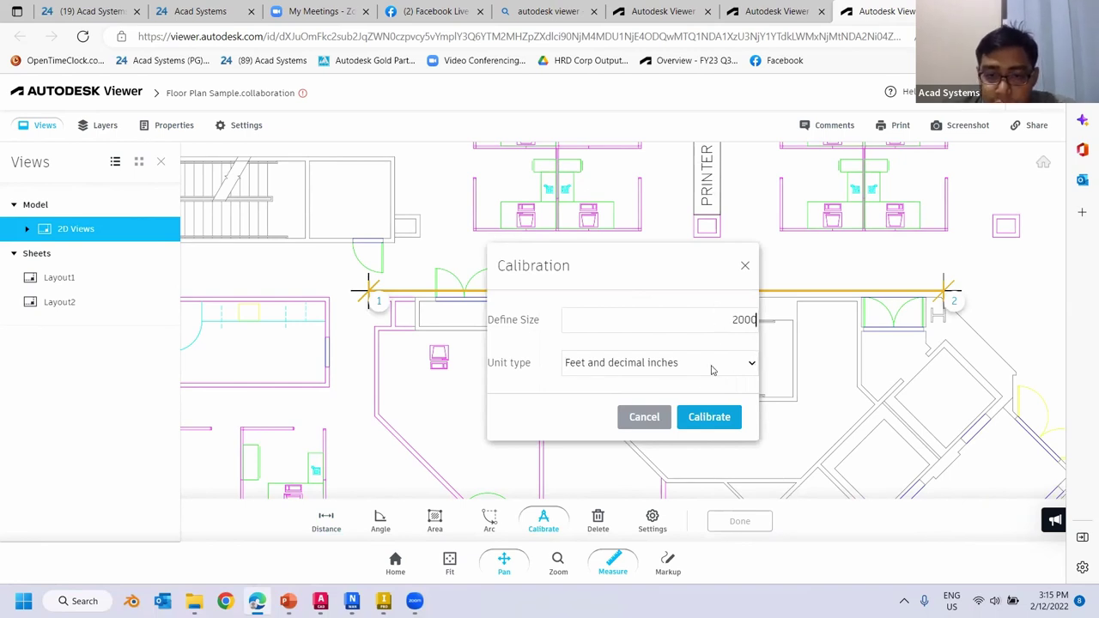
pyautogui.click(718, 365)
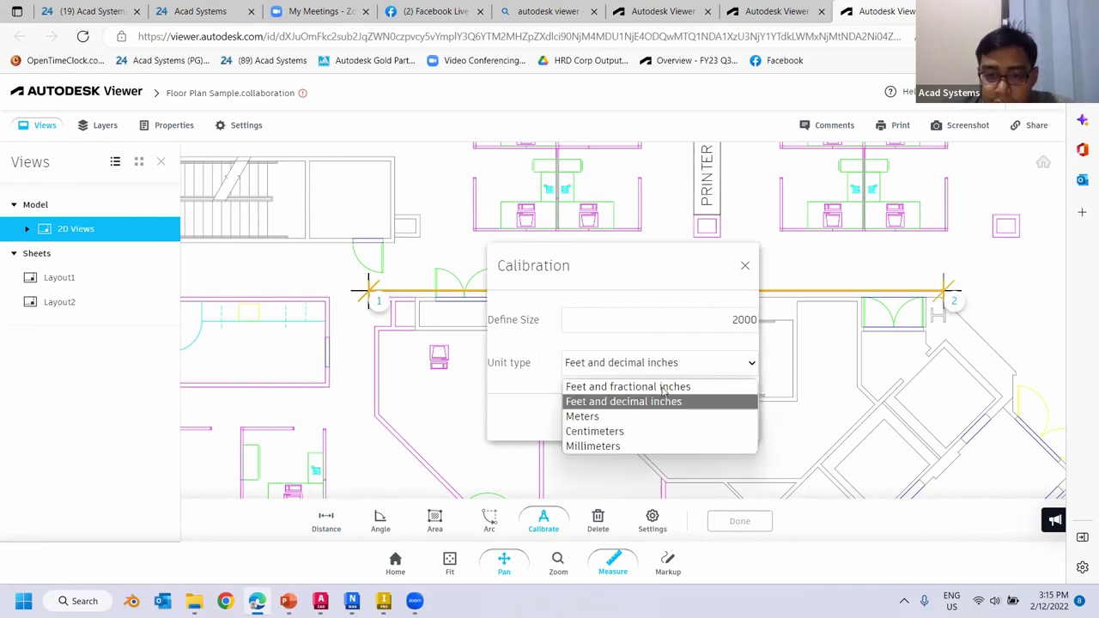
pyautogui.click(602, 431)
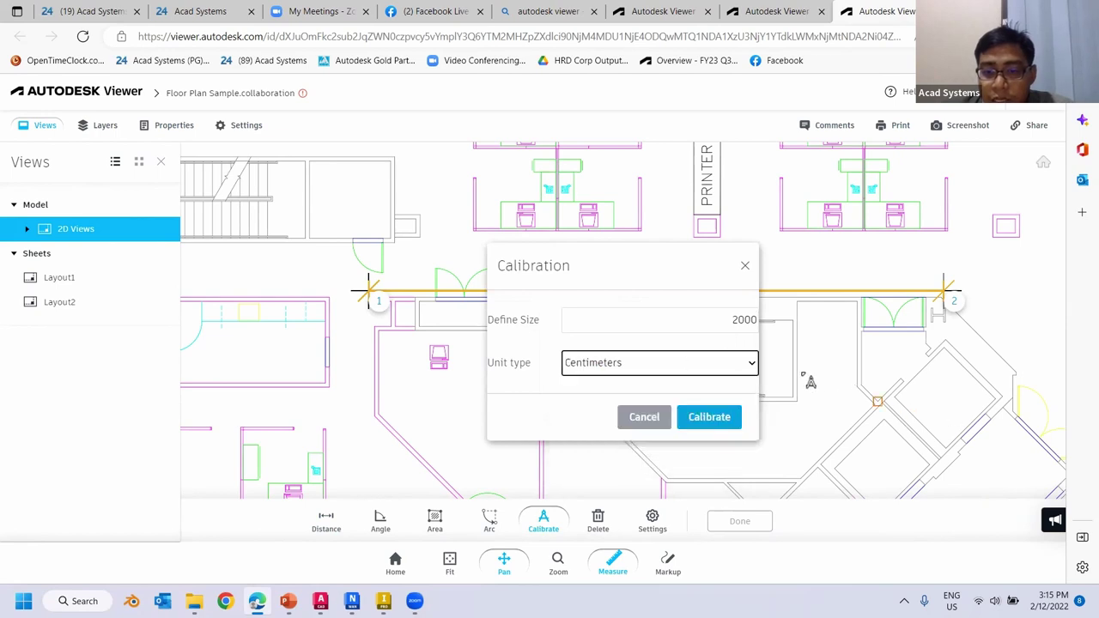
pyautogui.click(711, 424)
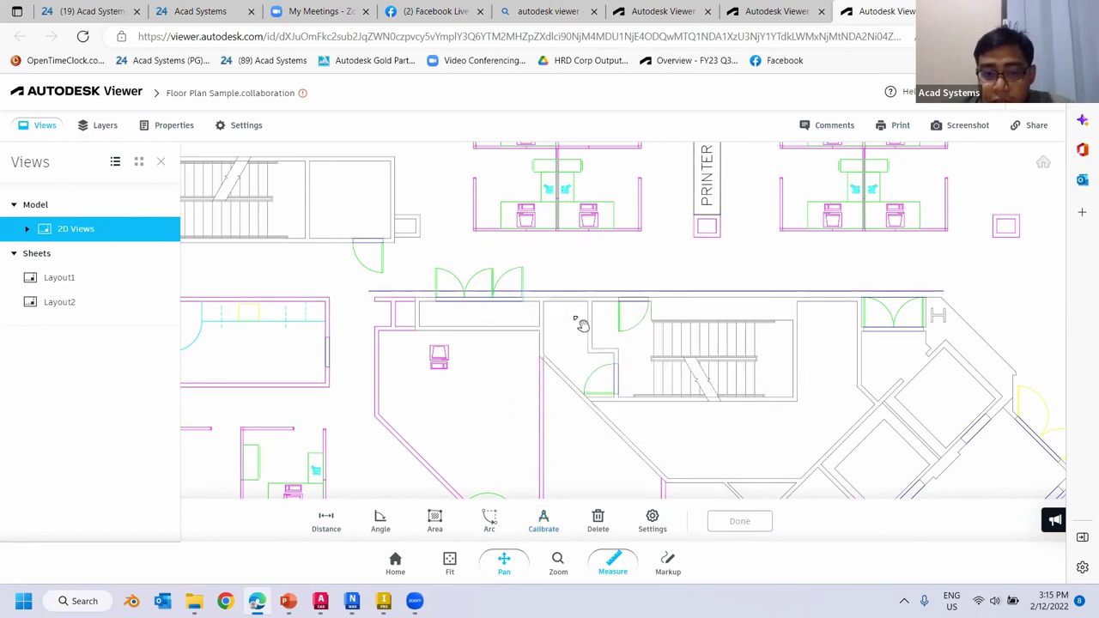
# Step: Return to distance measuring and examine the two existing measurements on the calibrated floor plan
pyautogui.click(326, 520)
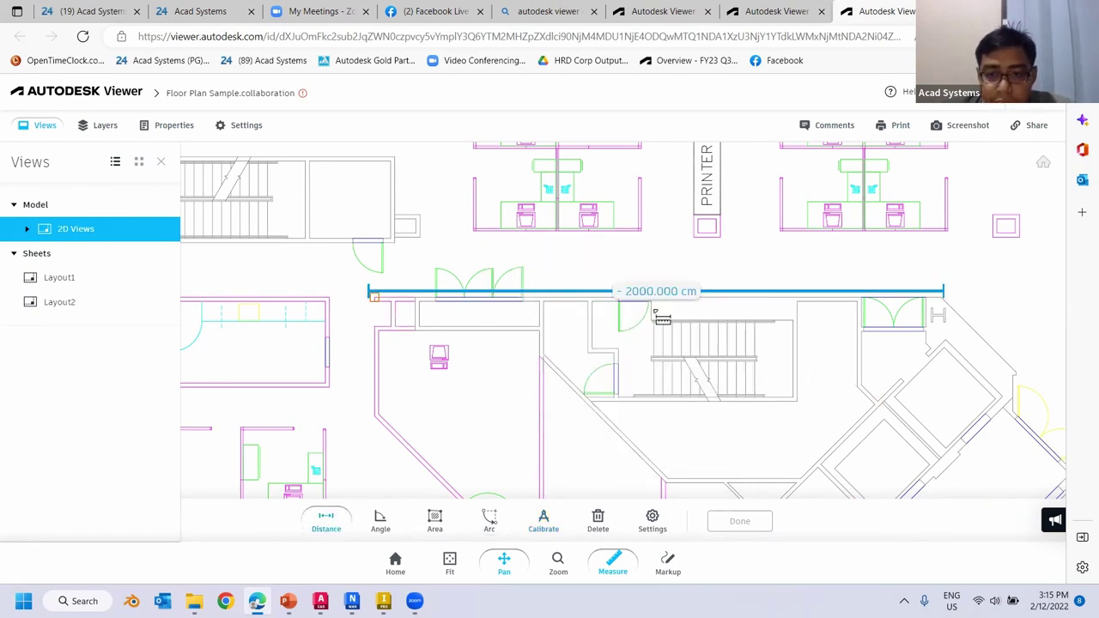
pyautogui.scroll(-3, 621, 354)
pyautogui.scroll(-3, 451, 316)
pyautogui.moveTo(456, 314); pyautogui.dragTo(553, 319)
pyautogui.scroll(3, 402, 306)
pyautogui.scroll(-5, 616, 405)
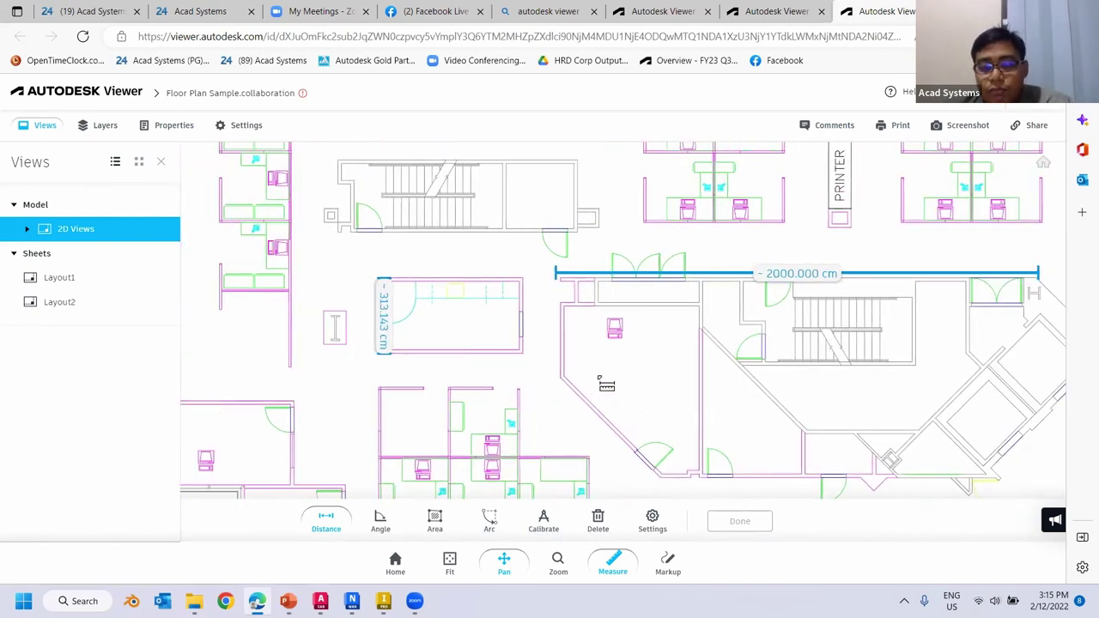
pyautogui.scroll(-5, 606, 384)
pyautogui.scroll(2, 731, 359)
pyautogui.scroll(-3, 732, 359)
pyautogui.scroll(-2, 732, 360)
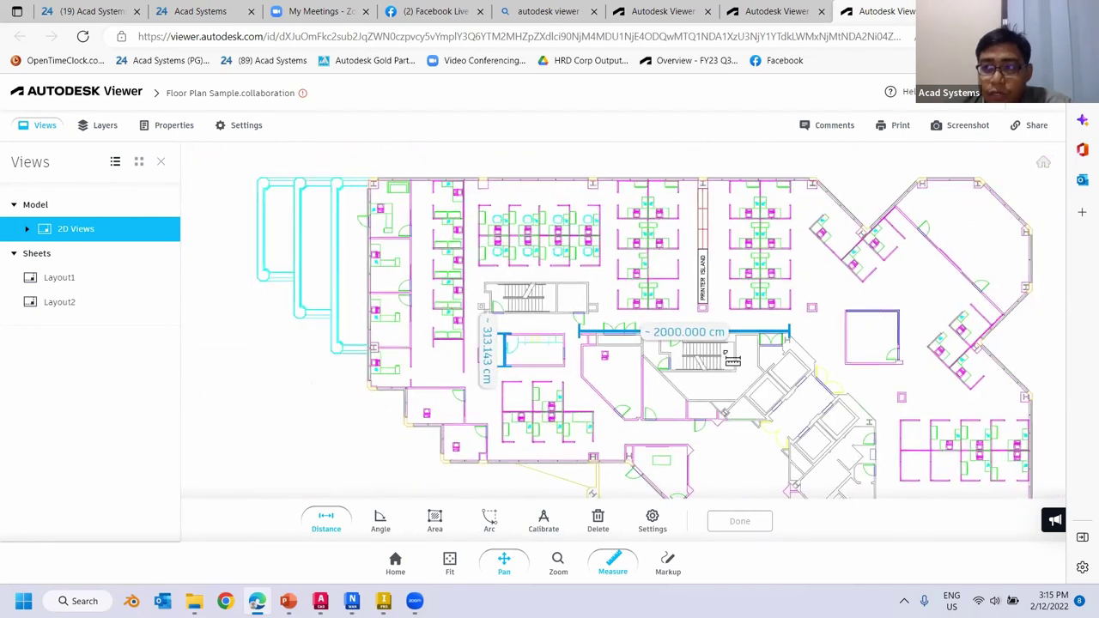
pyautogui.scroll(-3, 574, 522)
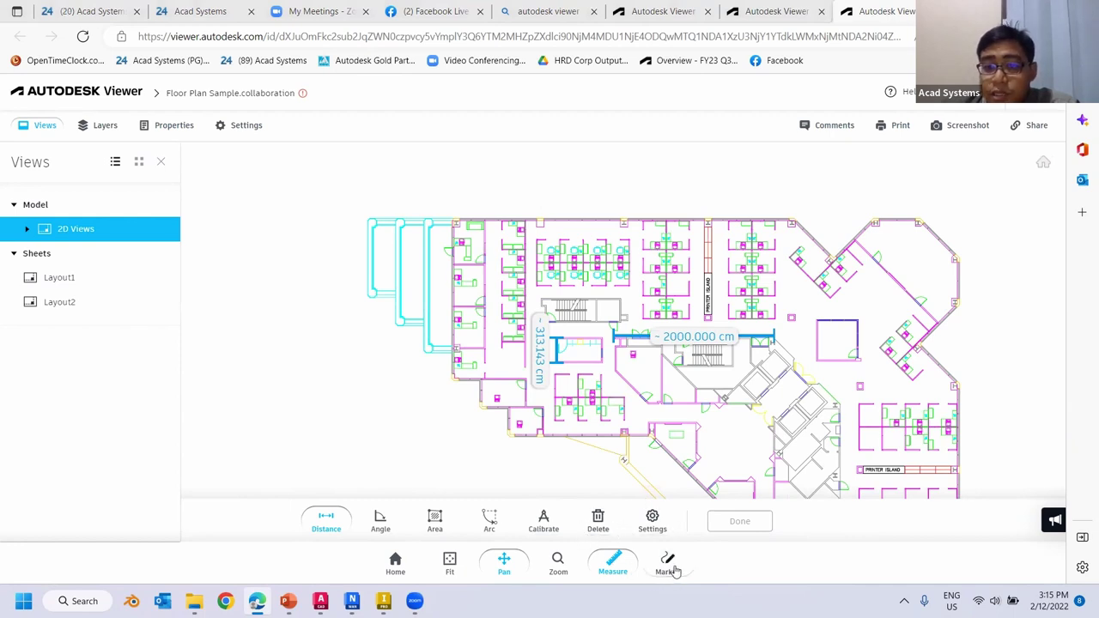
pyautogui.scroll(-3, 778, 343)
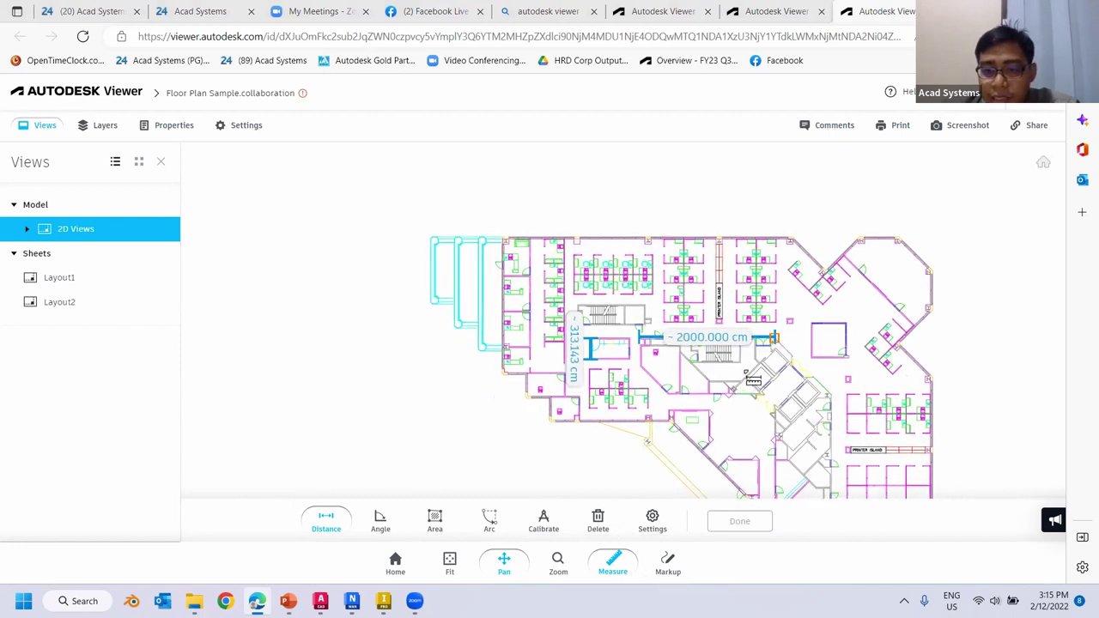
# Step: Measure the left wall of the square room east of the central staircase
pyautogui.scroll(5, 410, 490)
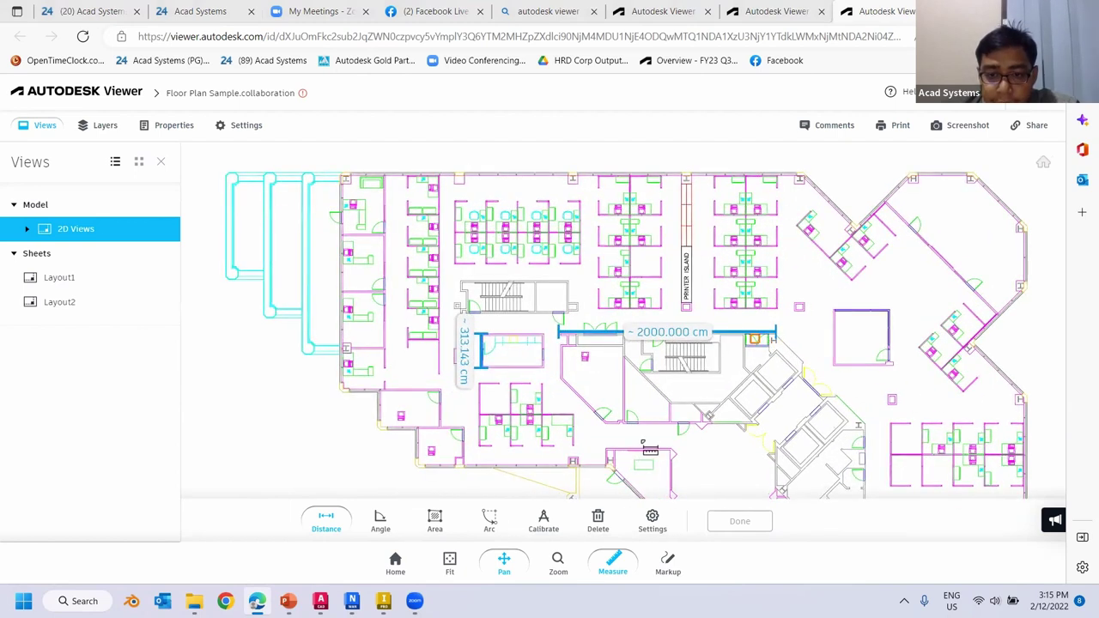
pyautogui.scroll(2, 679, 421)
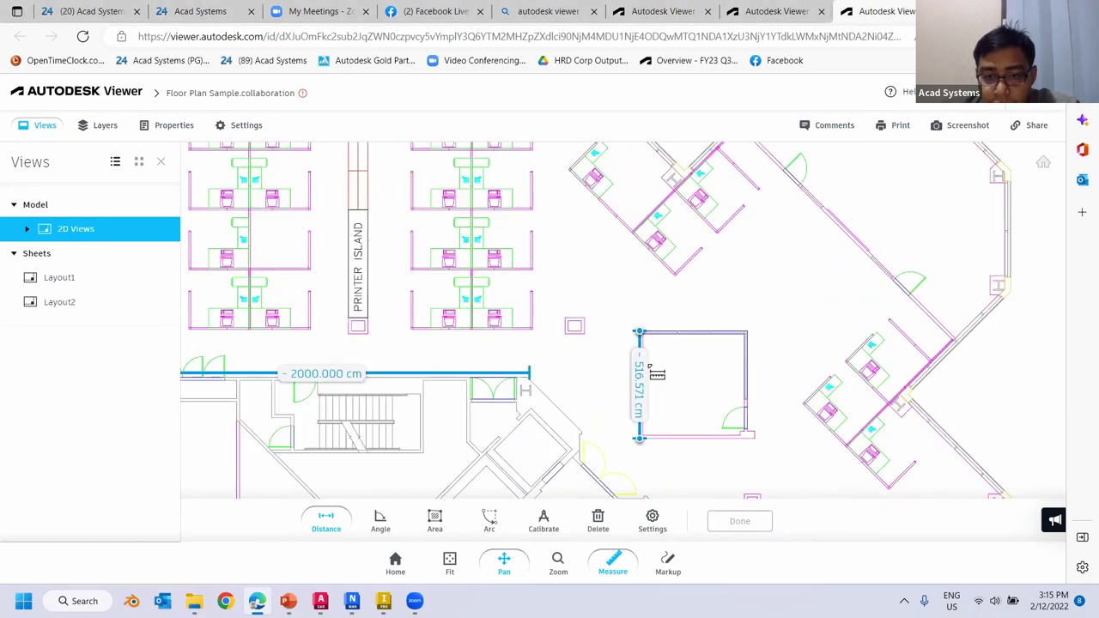
pyautogui.scroll(-2, 651, 371)
pyautogui.scroll(4, 654, 386)
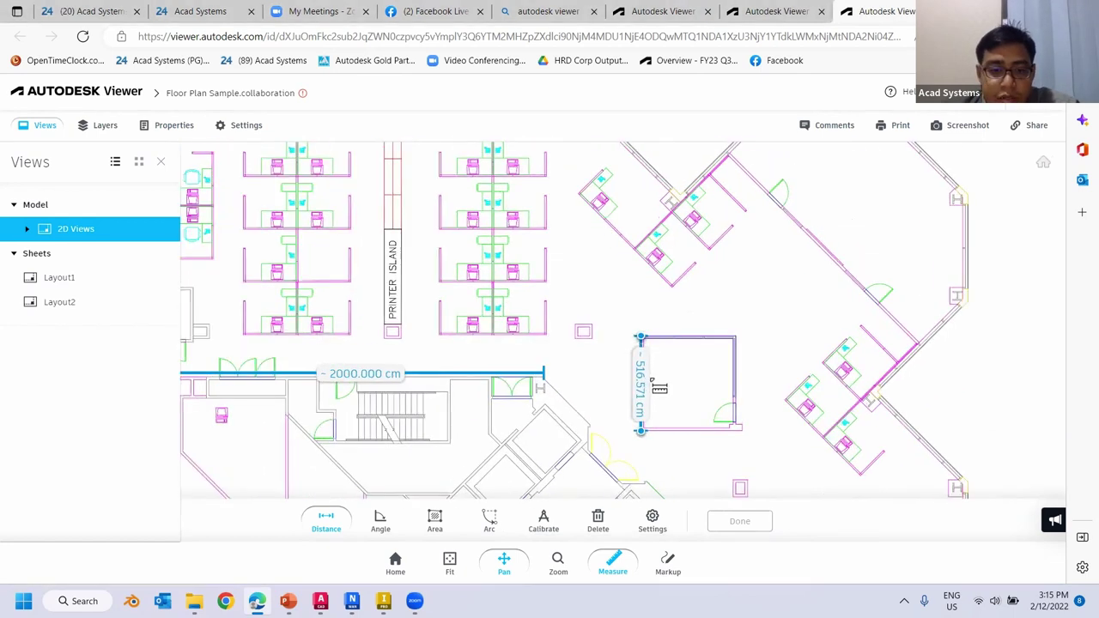
pyautogui.moveTo(658, 314); pyautogui.dragTo(596, 278, button='middle')
pyautogui.moveTo(581, 342); pyautogui.dragTo(550, 293, button='middle')
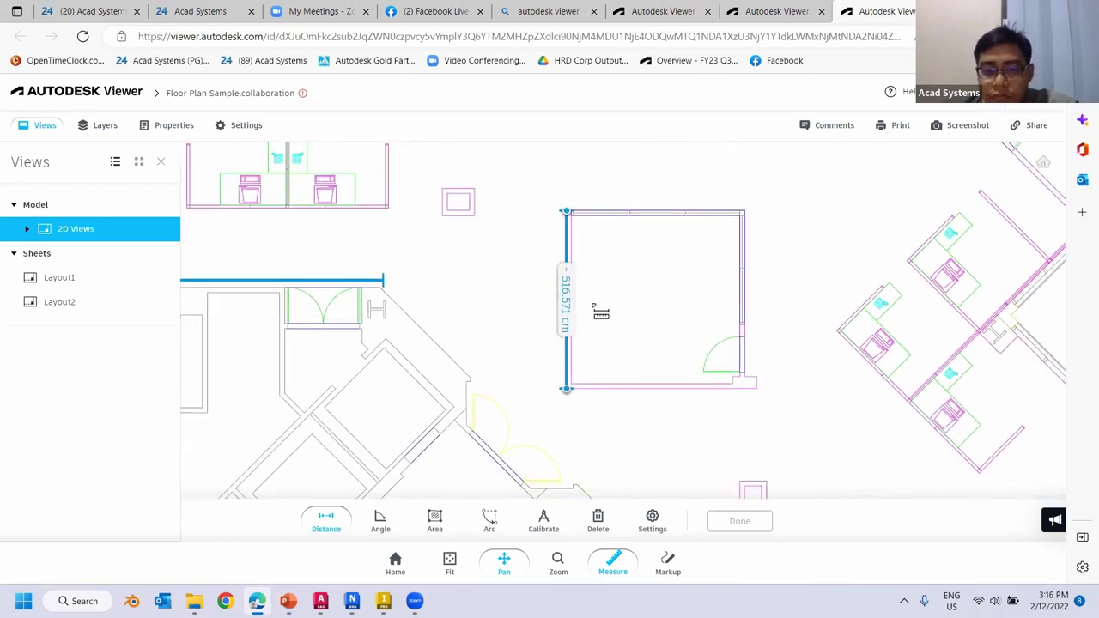
pyautogui.click(559, 351)
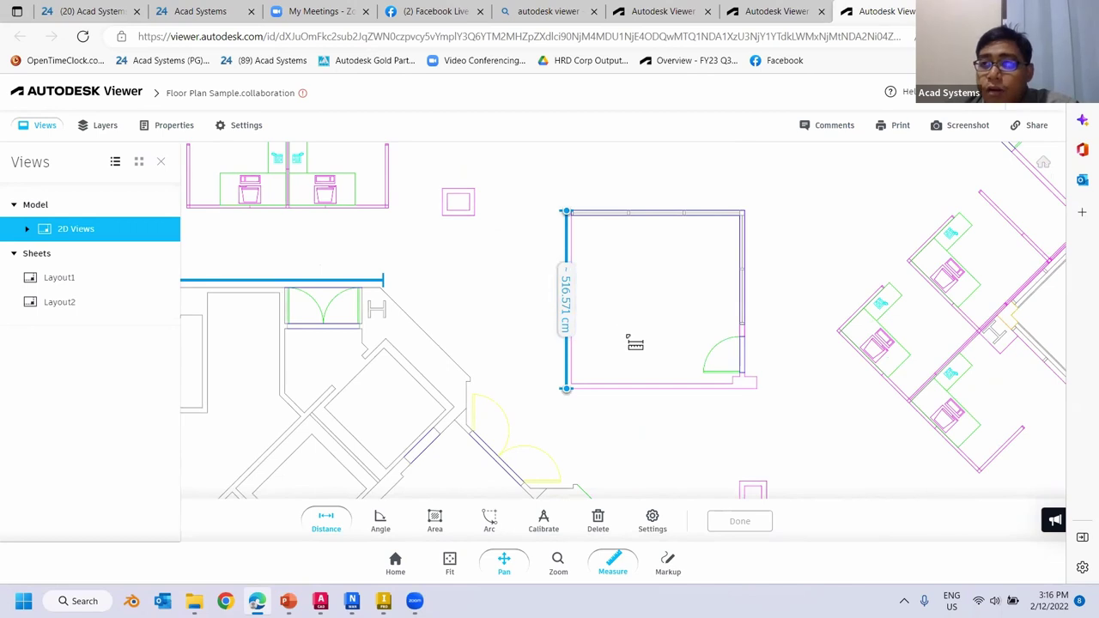
# Step: Start a markup on the square room, circling its door freehand and enclosing the measured left wall in a cloud
pyautogui.click(672, 563)
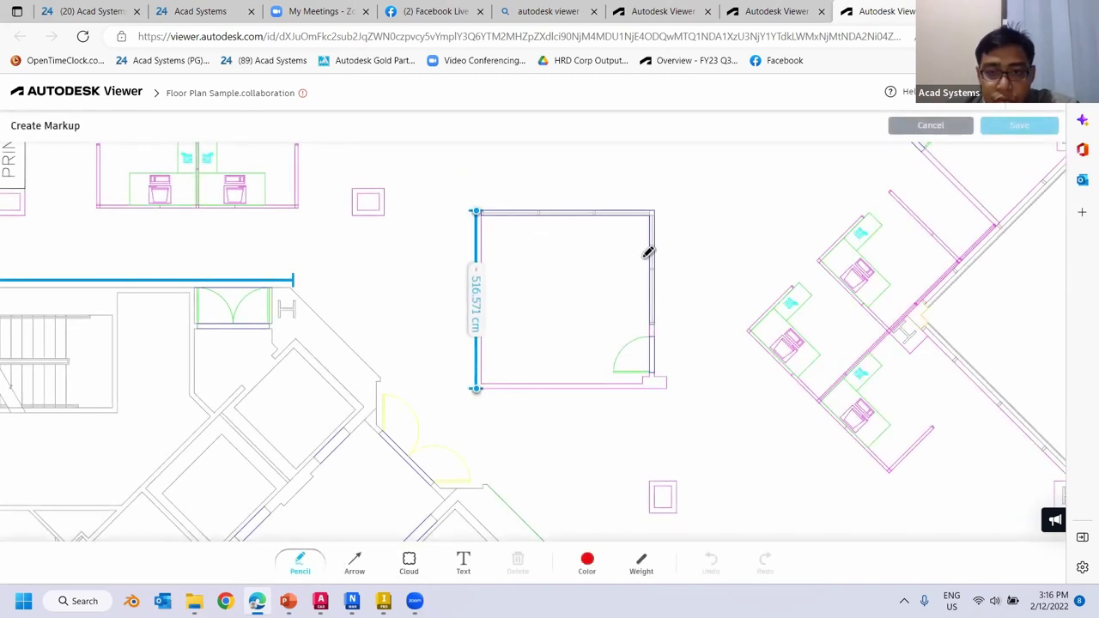
pyautogui.moveTo(659, 319)
pyautogui.mouseDown()
pyautogui.moveTo(591, 336)
pyautogui.moveTo(694, 373)
pyautogui.moveTo(650, 316)
pyautogui.moveTo(657, 319)
pyautogui.mouseUp()
pyautogui.click(408, 560)
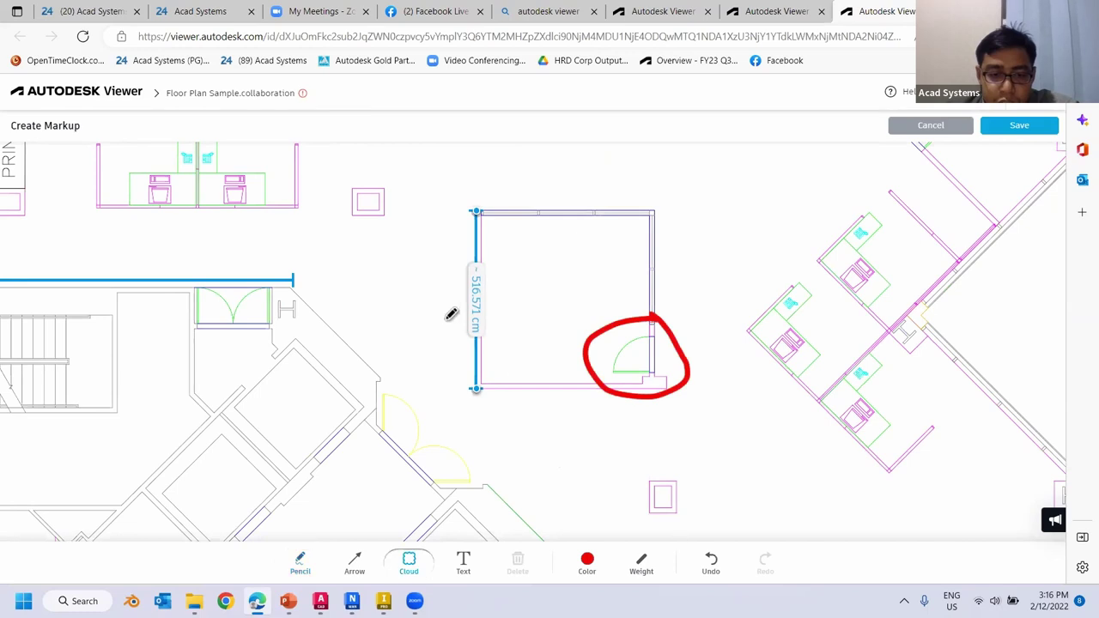
pyautogui.moveTo(438, 180); pyautogui.dragTo(520, 428)
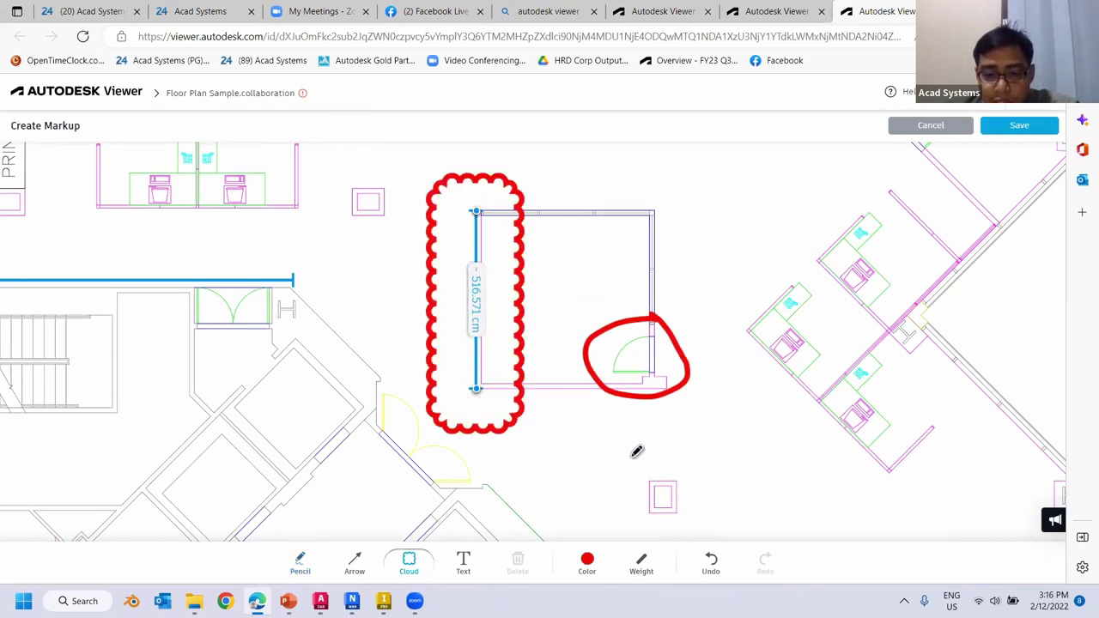
# Step: Add the text note "change to 400mm" inside the square room and save the markup
pyautogui.click(463, 562)
pyautogui.click(567, 233)
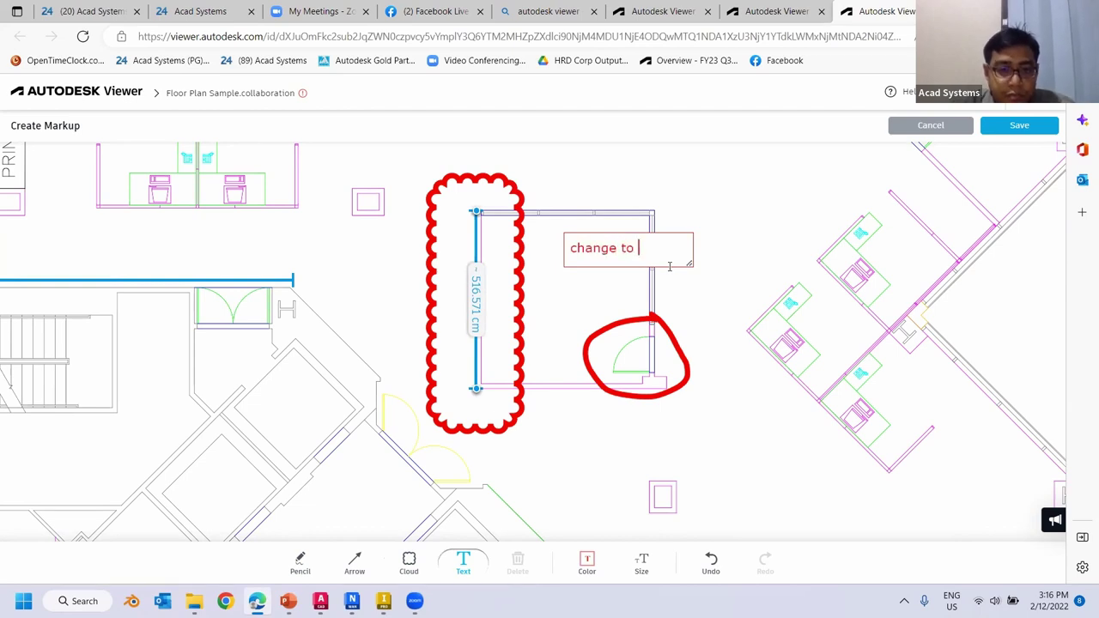
pyautogui.write('change to 400mm')
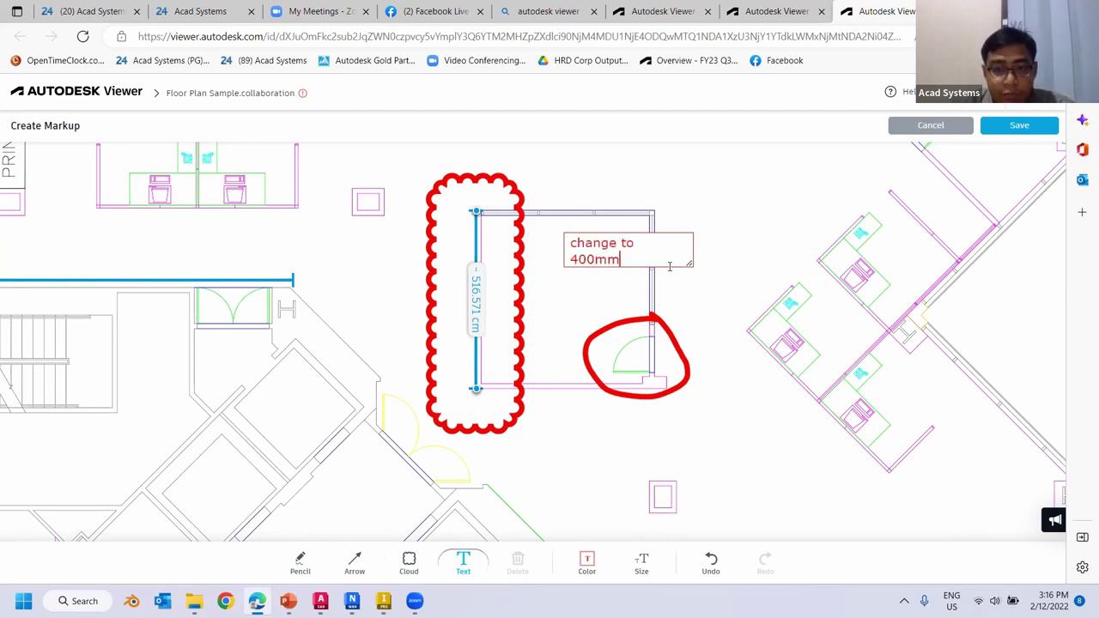
pyautogui.click(743, 240)
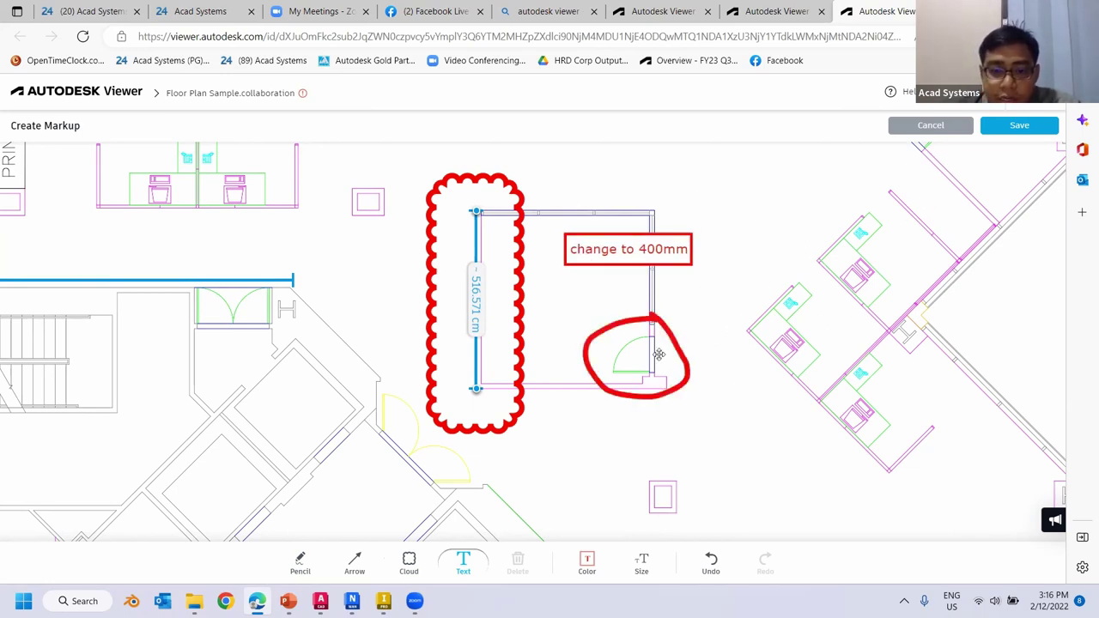
pyautogui.click(1019, 127)
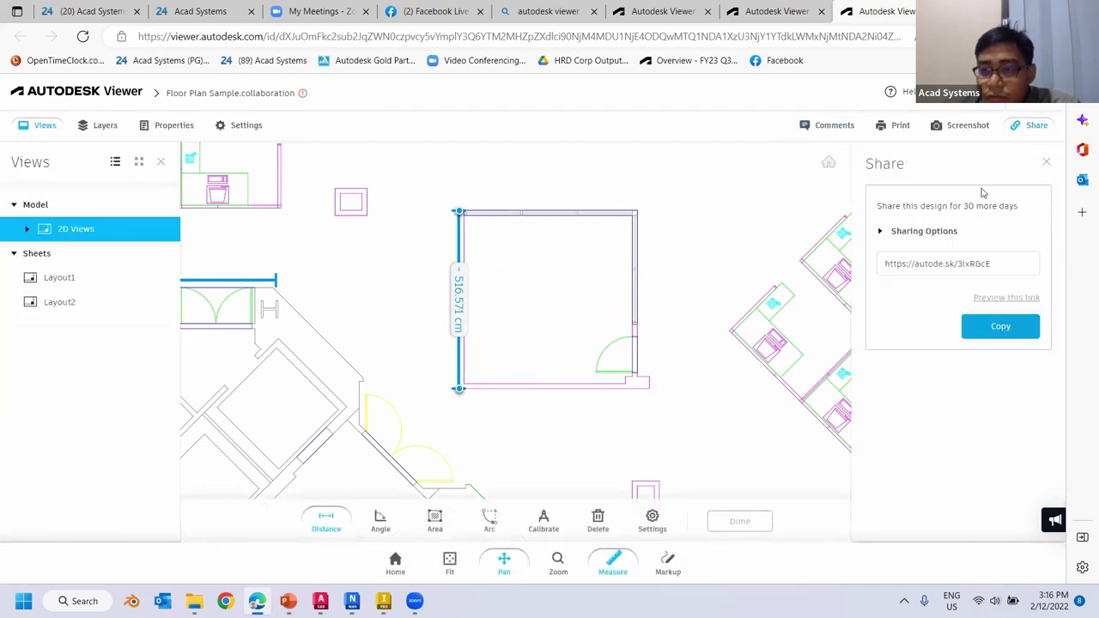
# Step: Close the sharing details and review the saved markup among the design's comments
pyautogui.click(1047, 162)
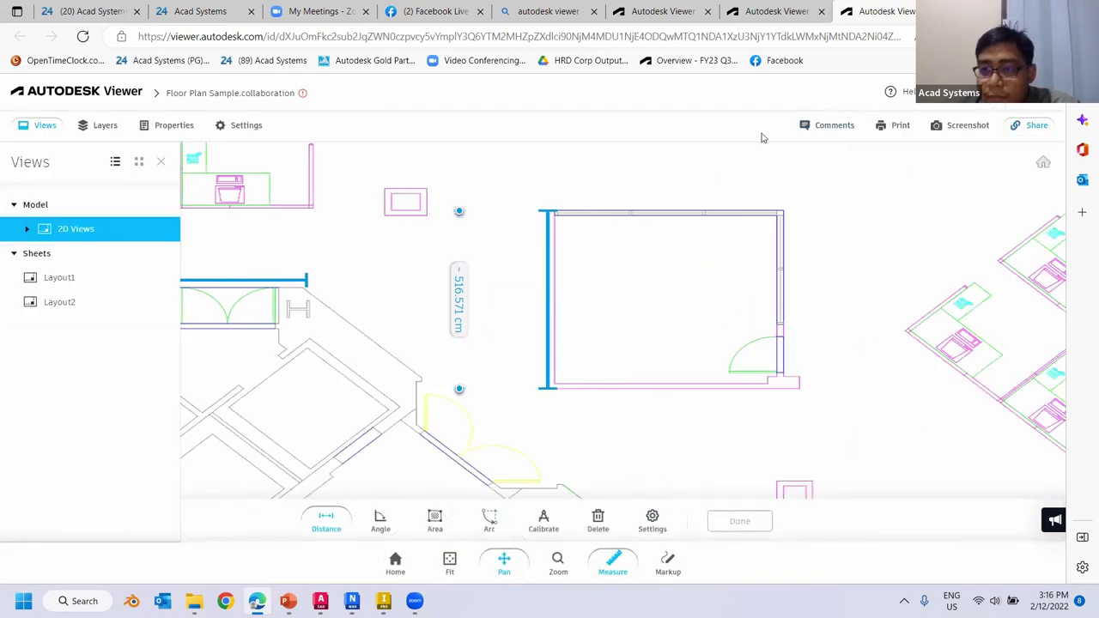
pyautogui.click(830, 131)
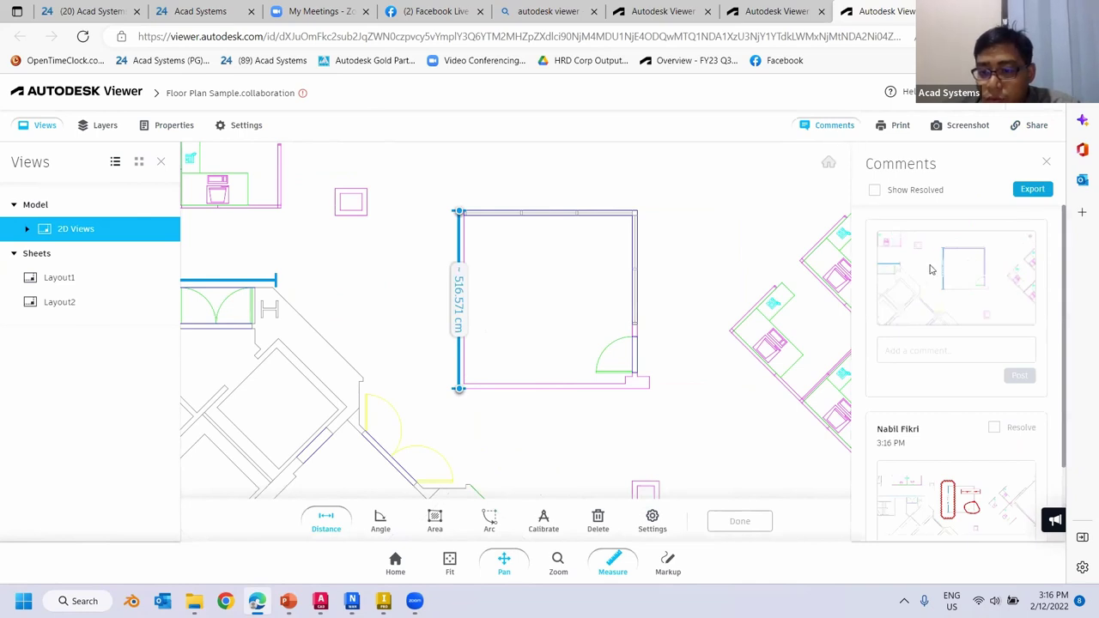
pyautogui.scroll(-3, 923, 405)
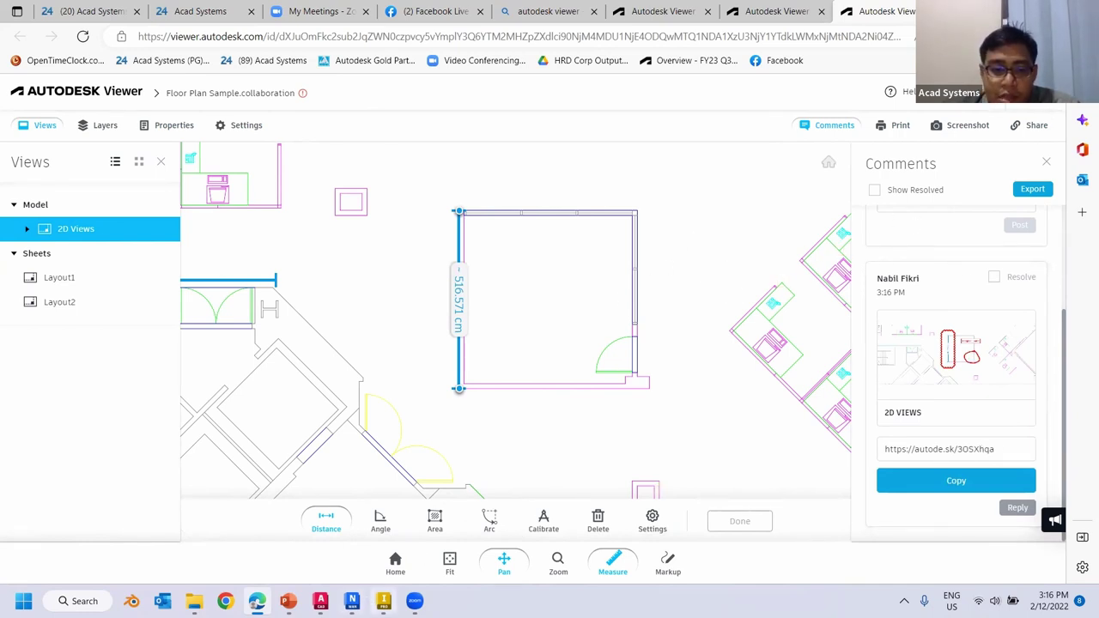
# Step: Switch to AutoCAD with the Floor Plan Sample drawing and its Shared Views
pyautogui.click(321, 601)
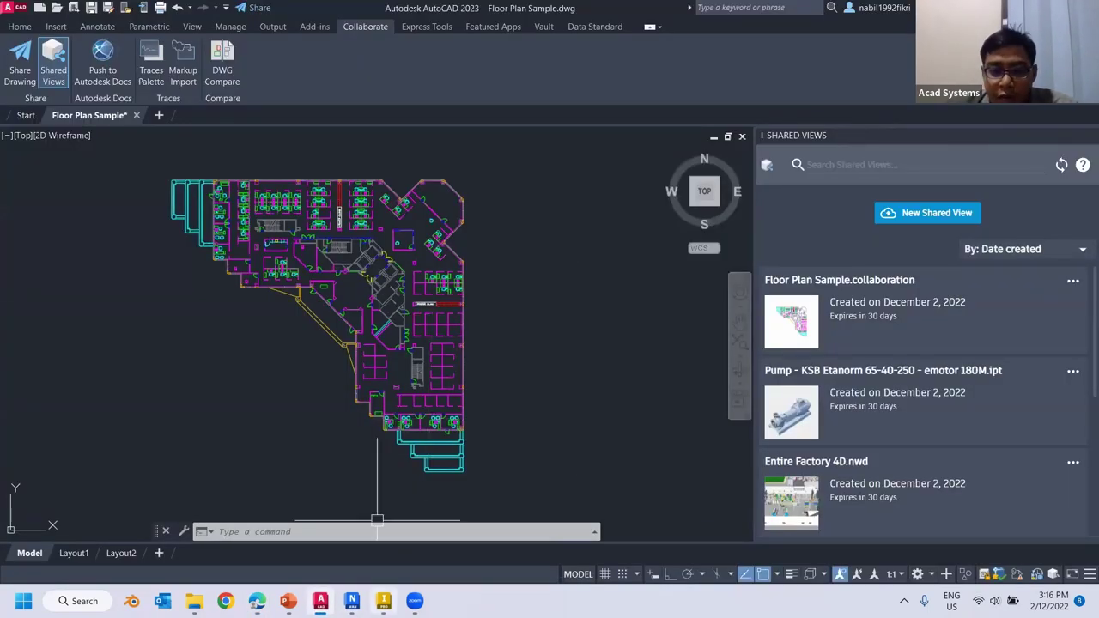
# Step: Refresh the Shared Views list and show the comments on Floor Plan Sample.collaboration
pyautogui.moveTo(321, 603)
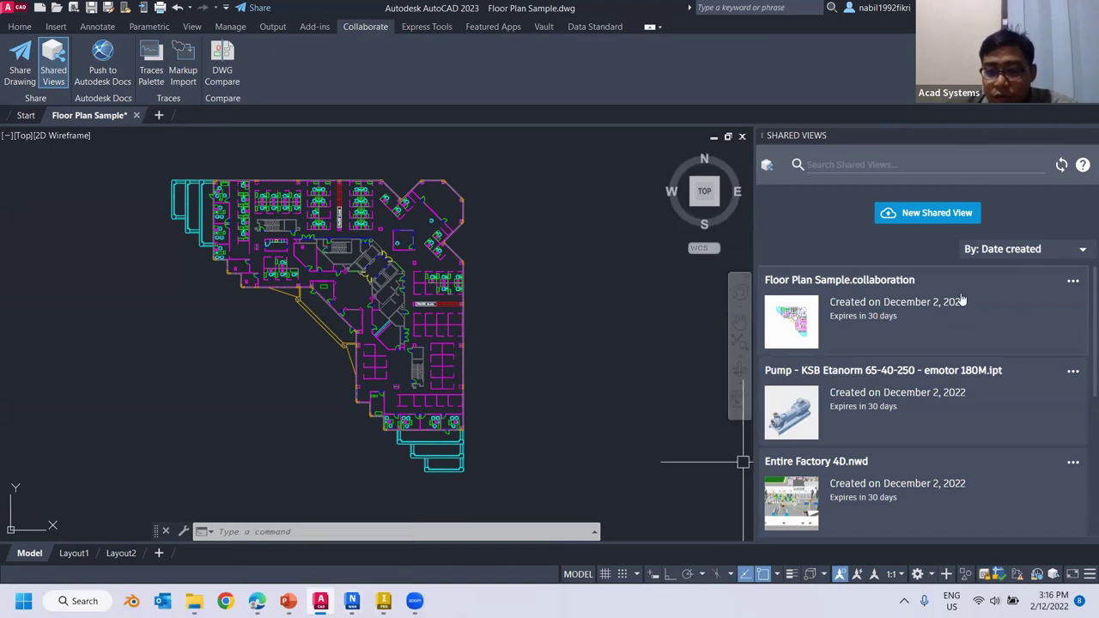
pyautogui.click(1062, 164)
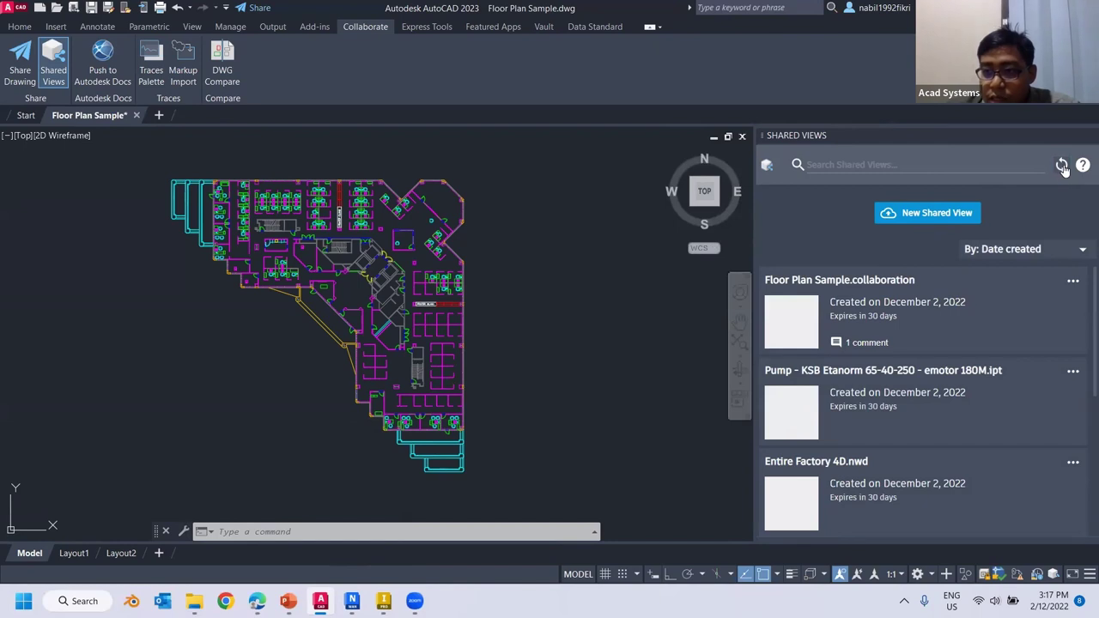
pyautogui.click(867, 343)
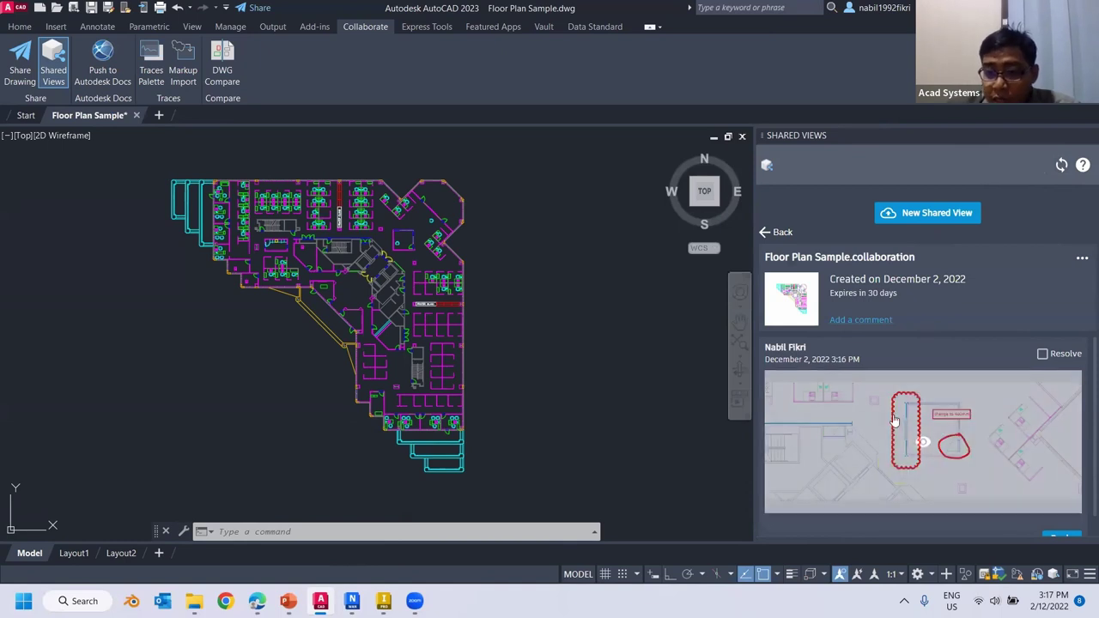
# Step: Open the commented markup in Autodesk Viewer, review its comment and close the comments
pyautogui.scroll(-1, 919, 434)
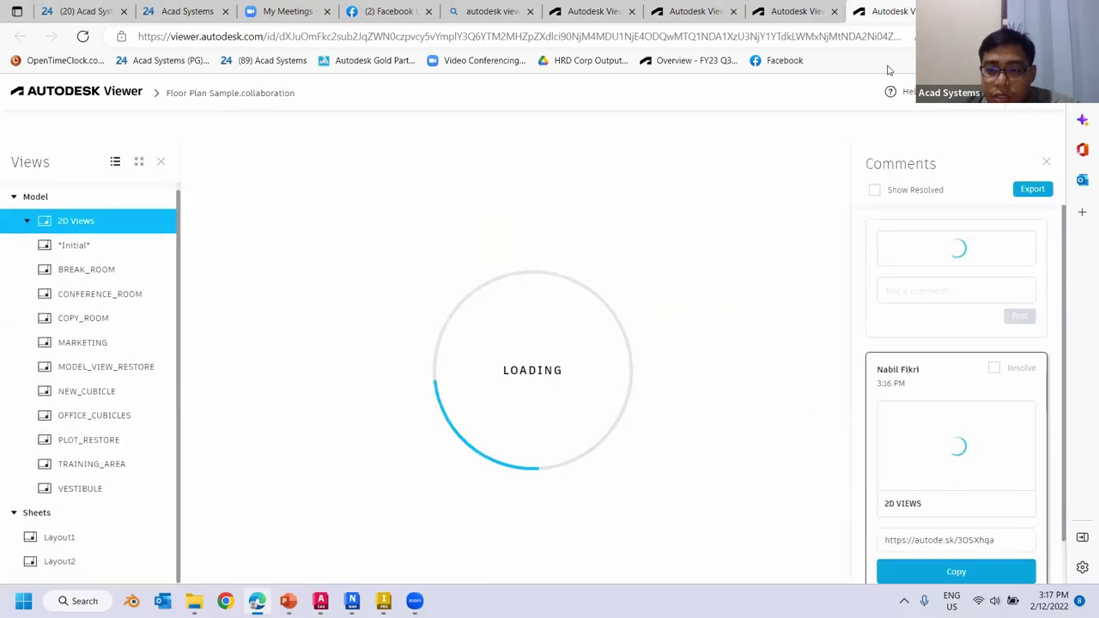
pyautogui.scroll(5, 601, 287)
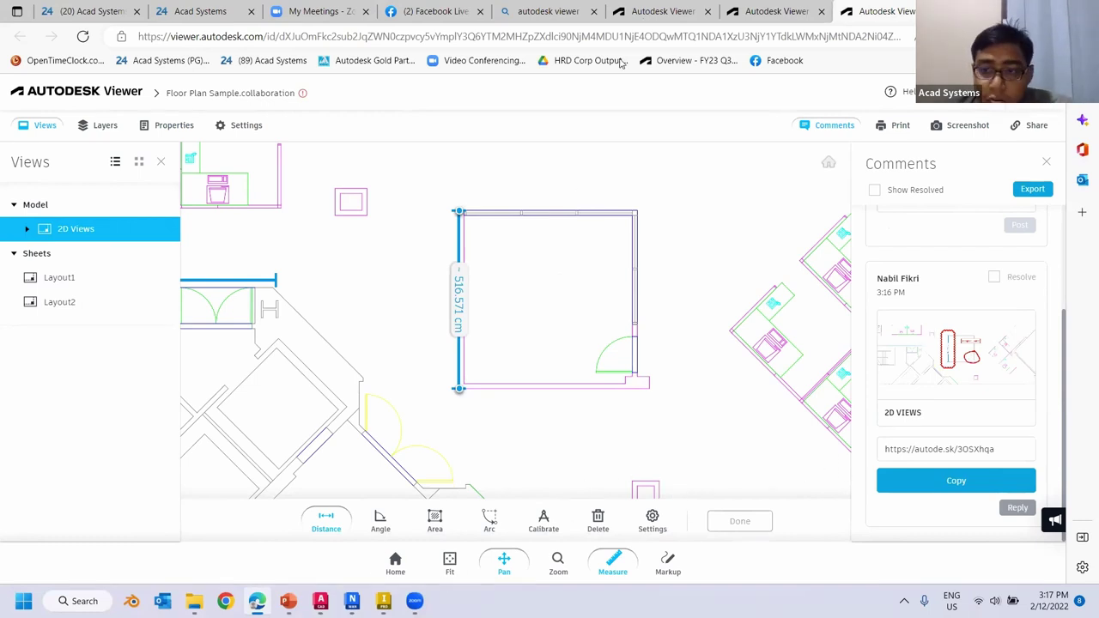
pyautogui.click(1046, 162)
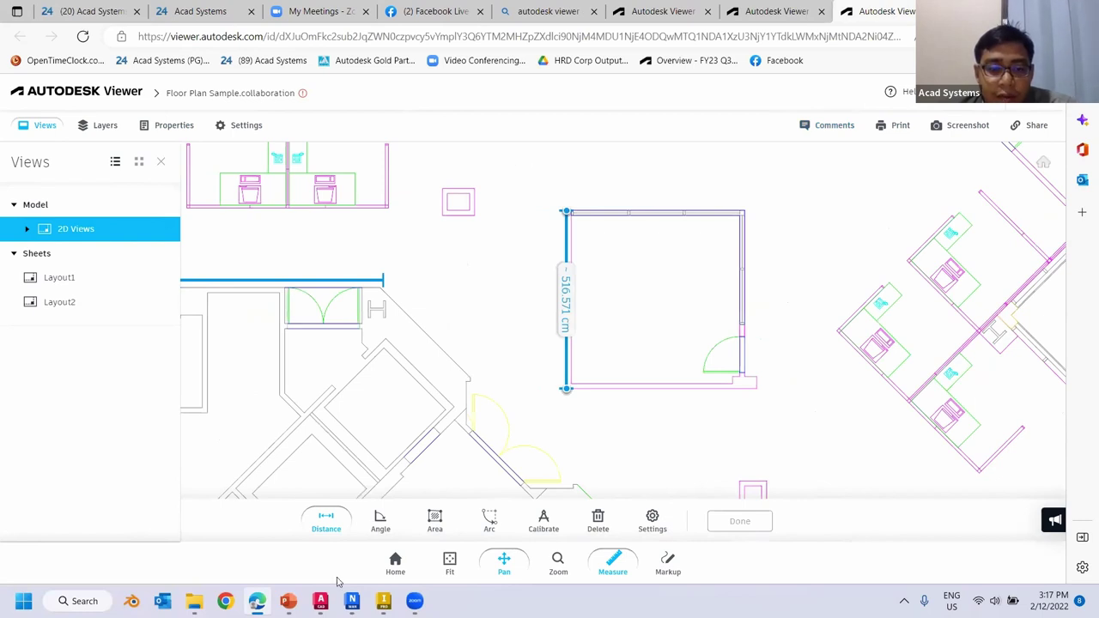
# Step: Switch to Inventor and look over the Pump - KSB Etanorm 65-40-250 - emotor 180M part
pyautogui.click(383, 601)
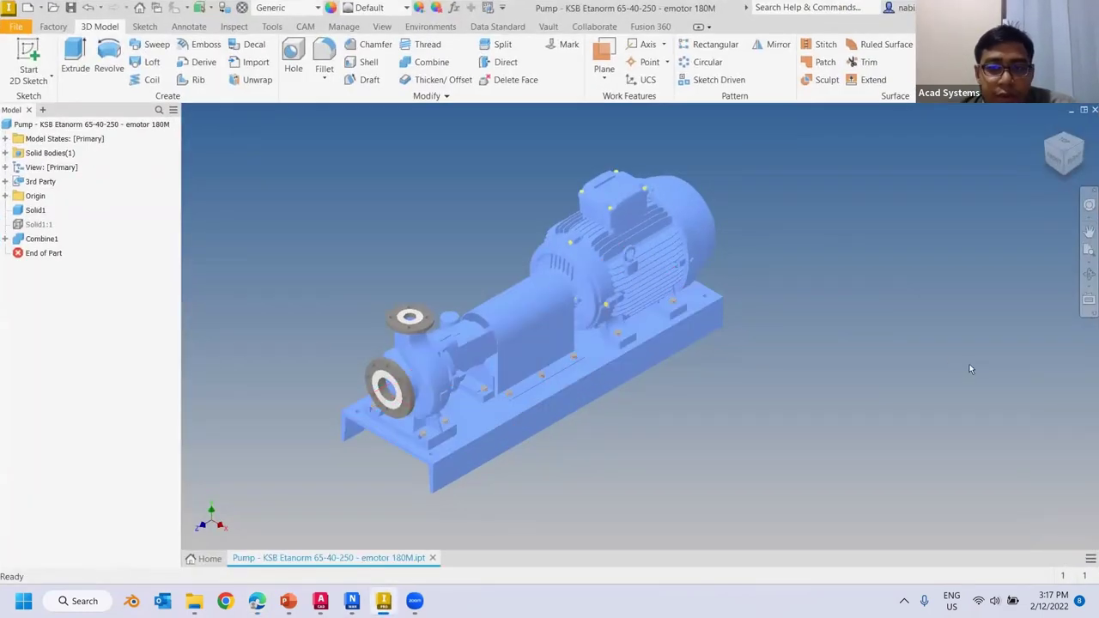
pyautogui.scroll(1, 429, 312)
pyautogui.moveTo(429, 311); pyautogui.dragTo(466, 334, button='middle')
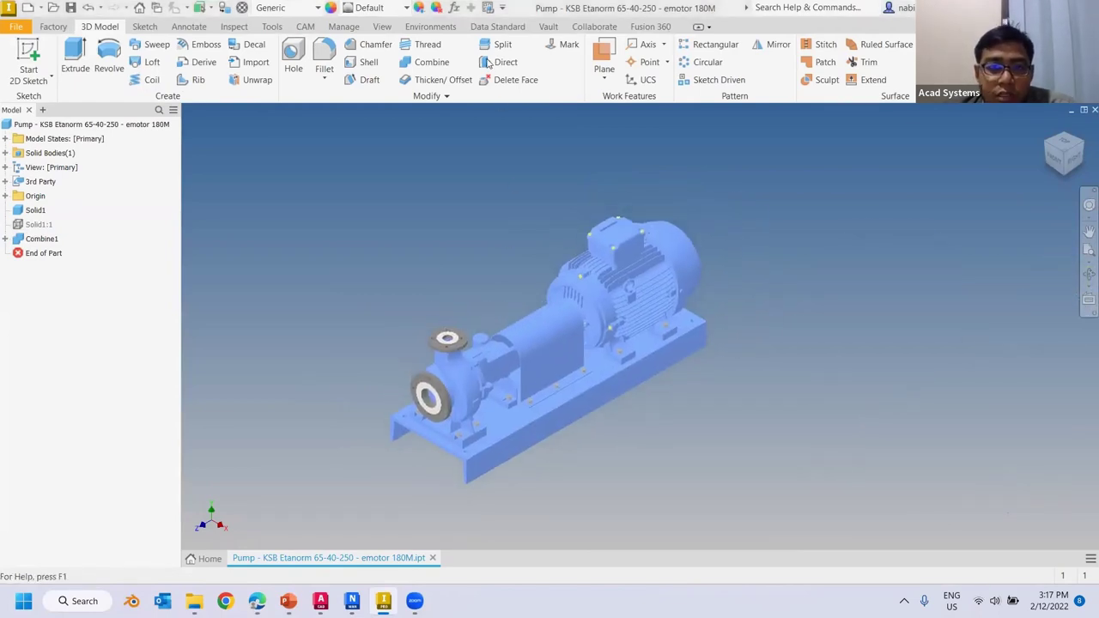
# Step: Display the Shared Views for the pump part and review the options for creating a new shared view, then cancel its creation
pyautogui.click(594, 33)
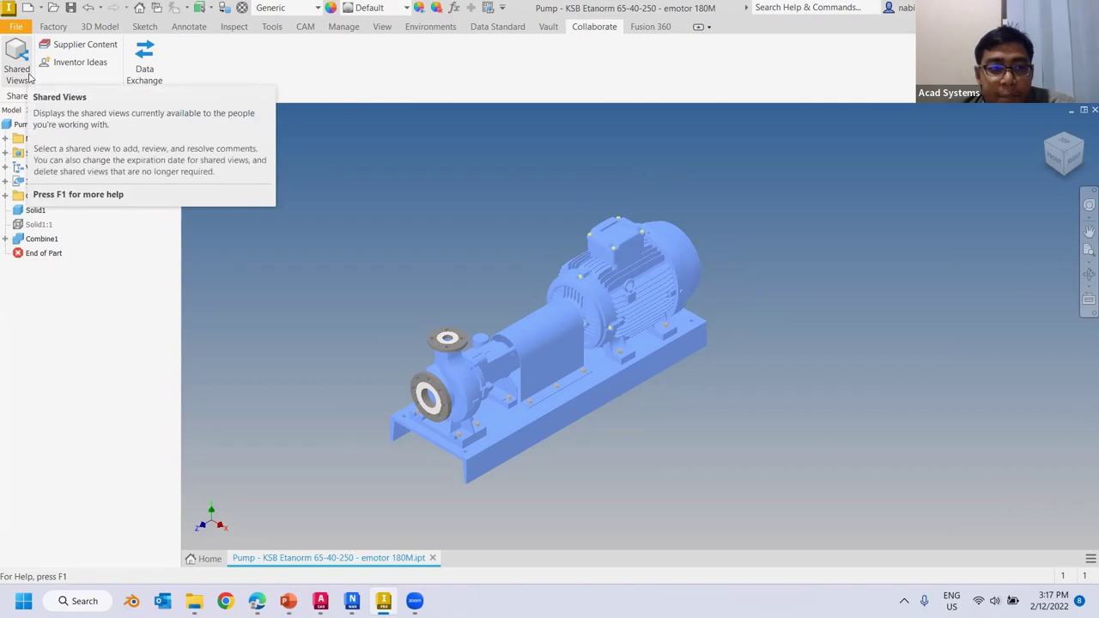
pyautogui.click(23, 73)
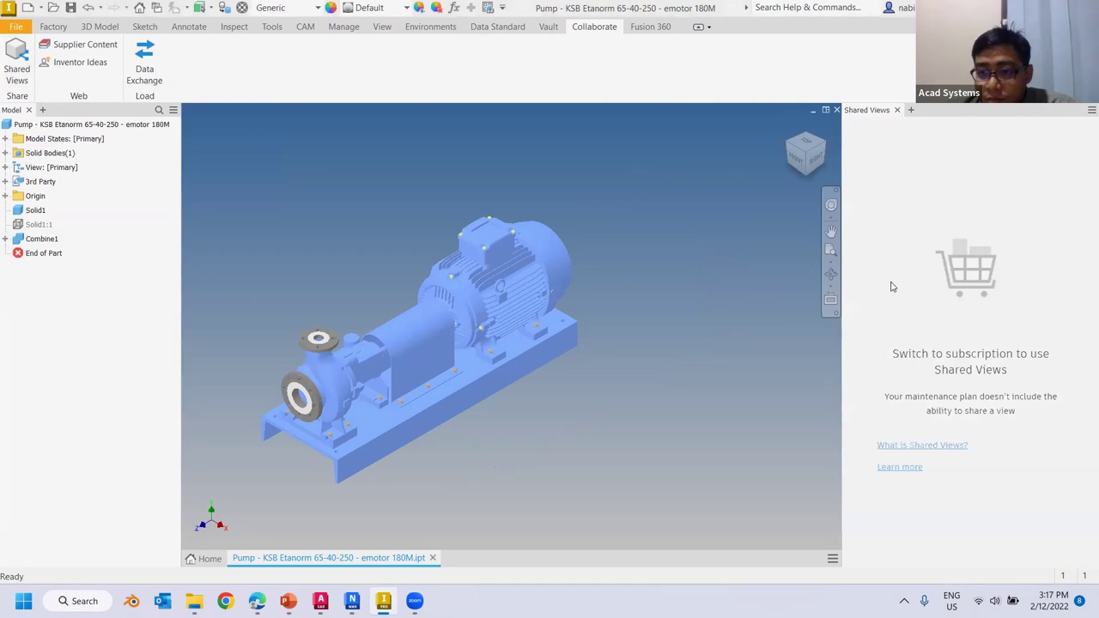
pyautogui.click(997, 169)
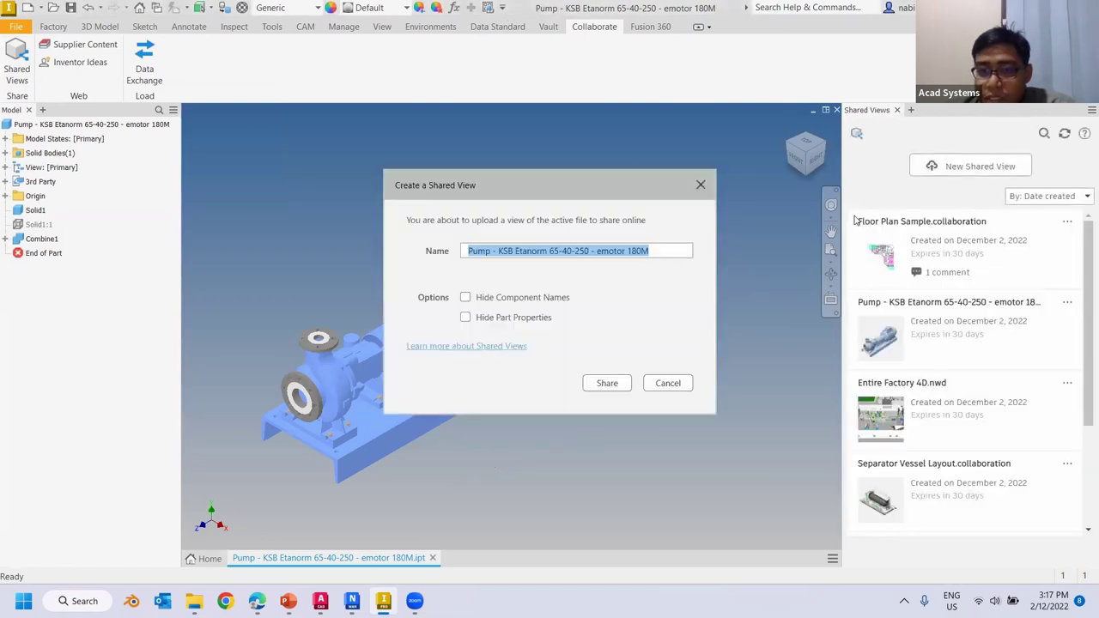
pyautogui.click(663, 386)
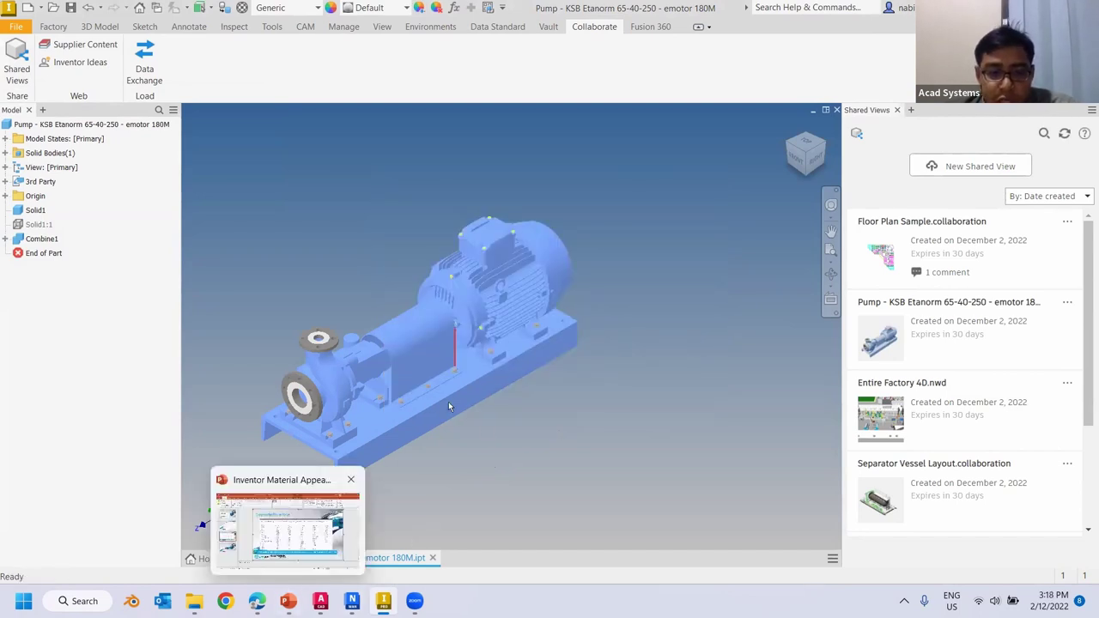
# Step: Return to the Autodesk Viewer design views in the browser and open Separator Vessel Layout.collaboration
pyautogui.click(257, 601)
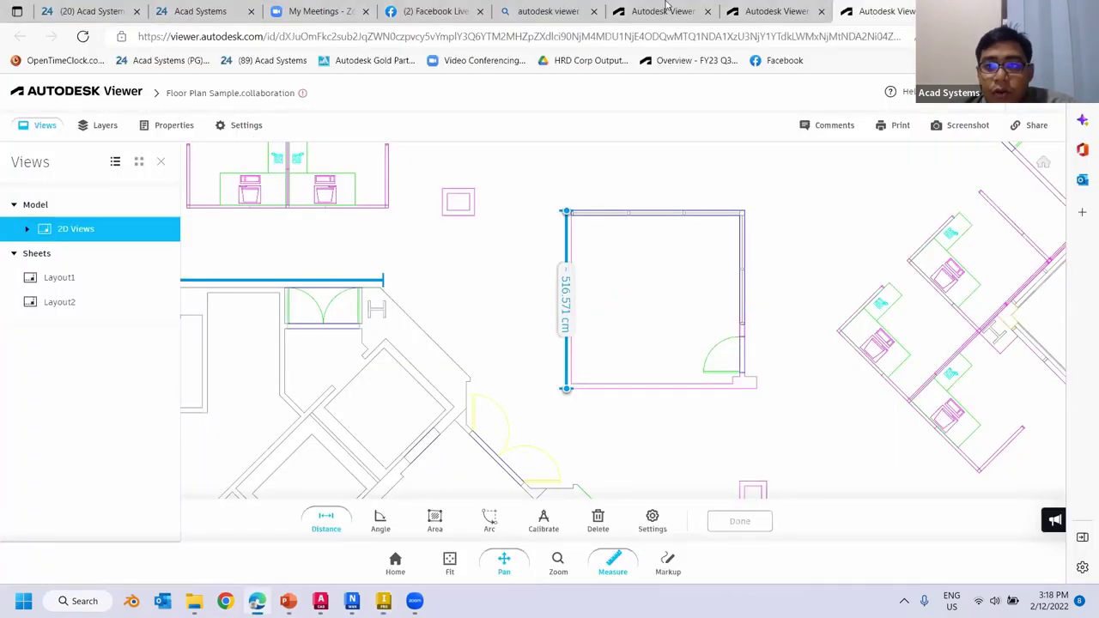
pyautogui.click(797, 17)
pyautogui.click(821, 11)
pyautogui.click(700, 11)
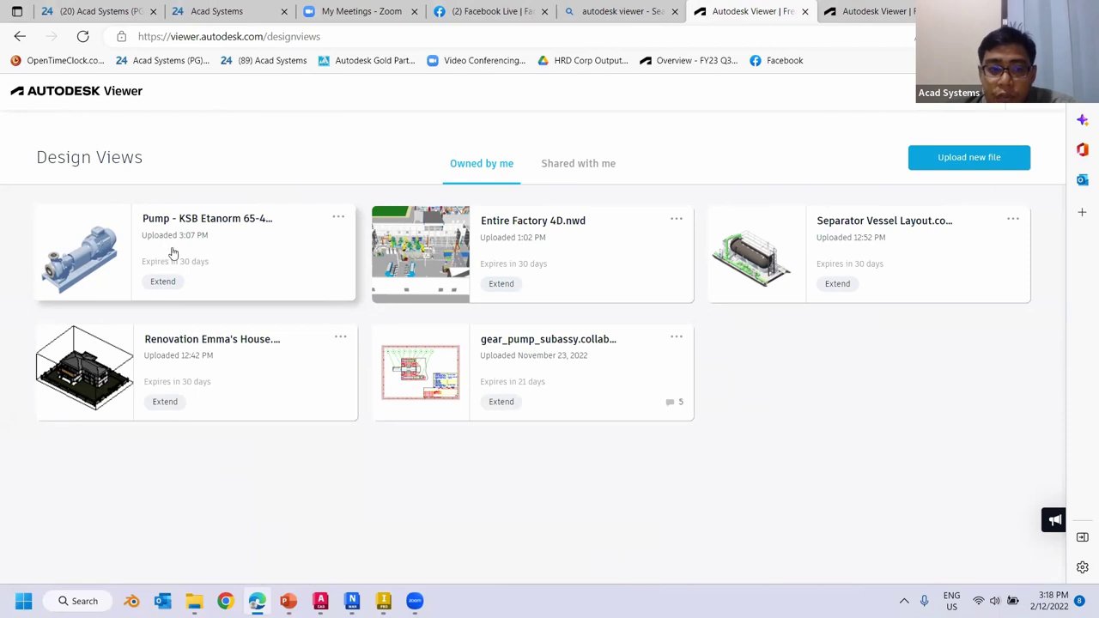
pyautogui.click(788, 255)
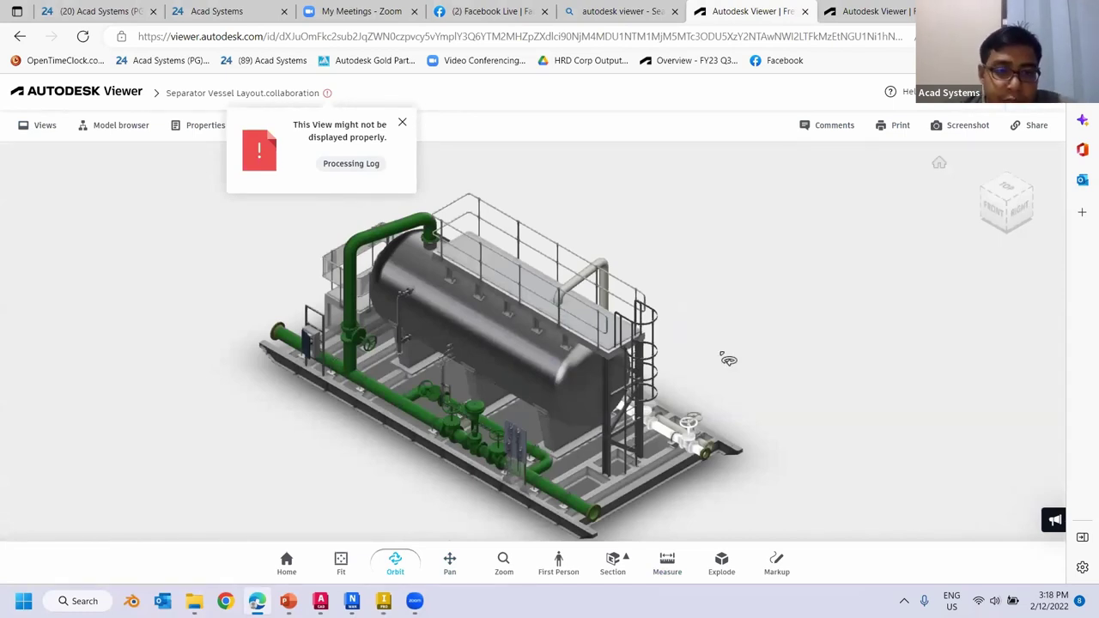
pyautogui.moveTo(696, 275); pyautogui.dragTo(658, 197)
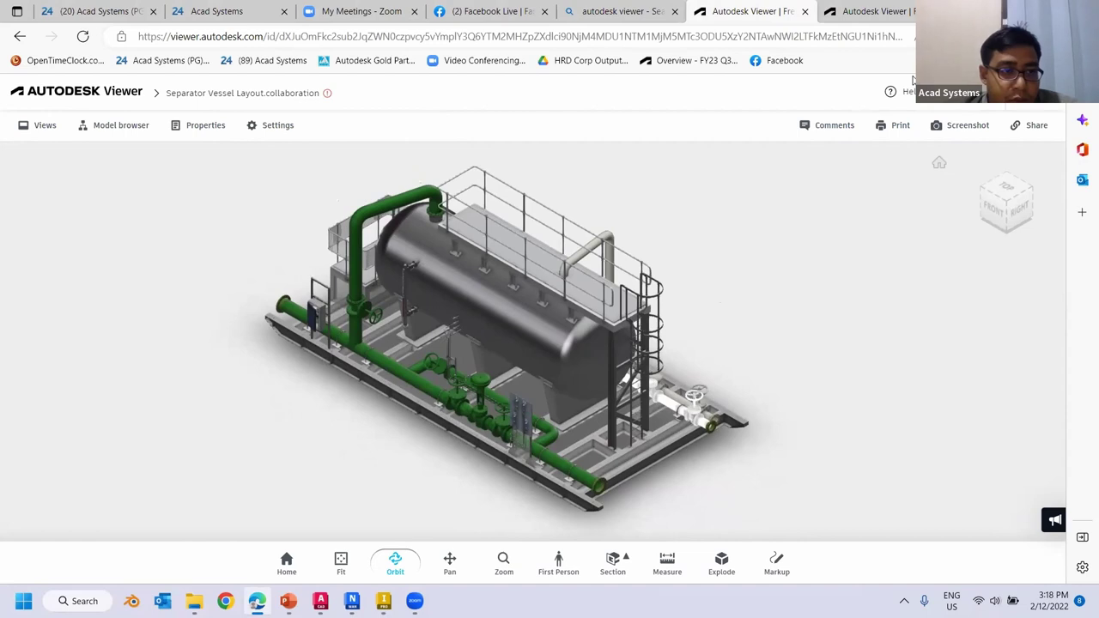
# Step: Show the model's component tree and hide Tube & Pipe Runs
pyautogui.click(42, 129)
pyautogui.click(62, 134)
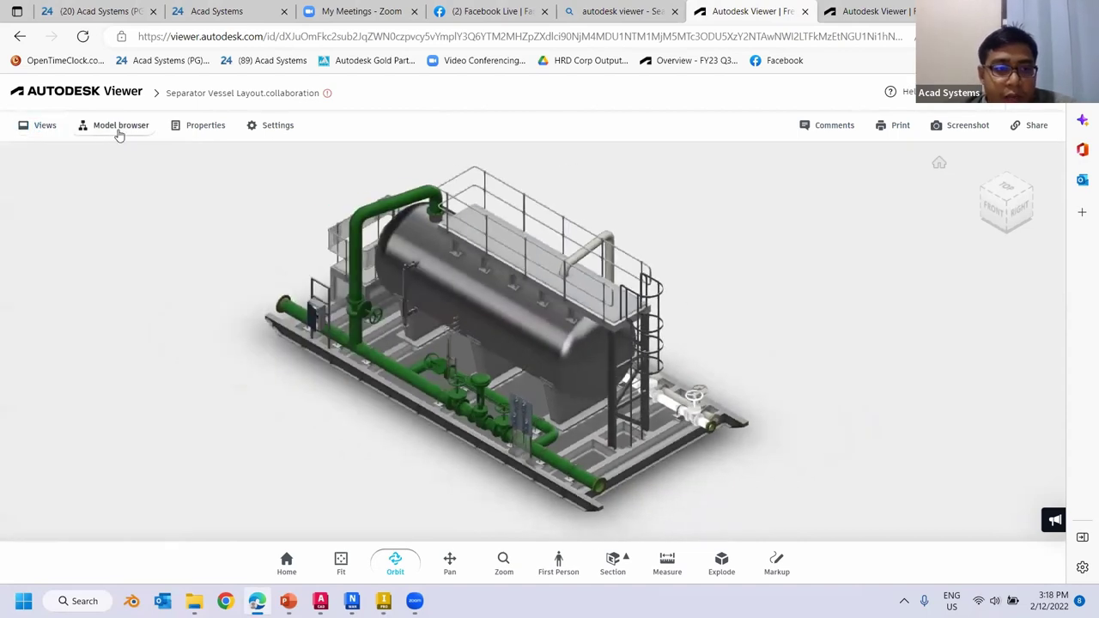
pyautogui.click(120, 128)
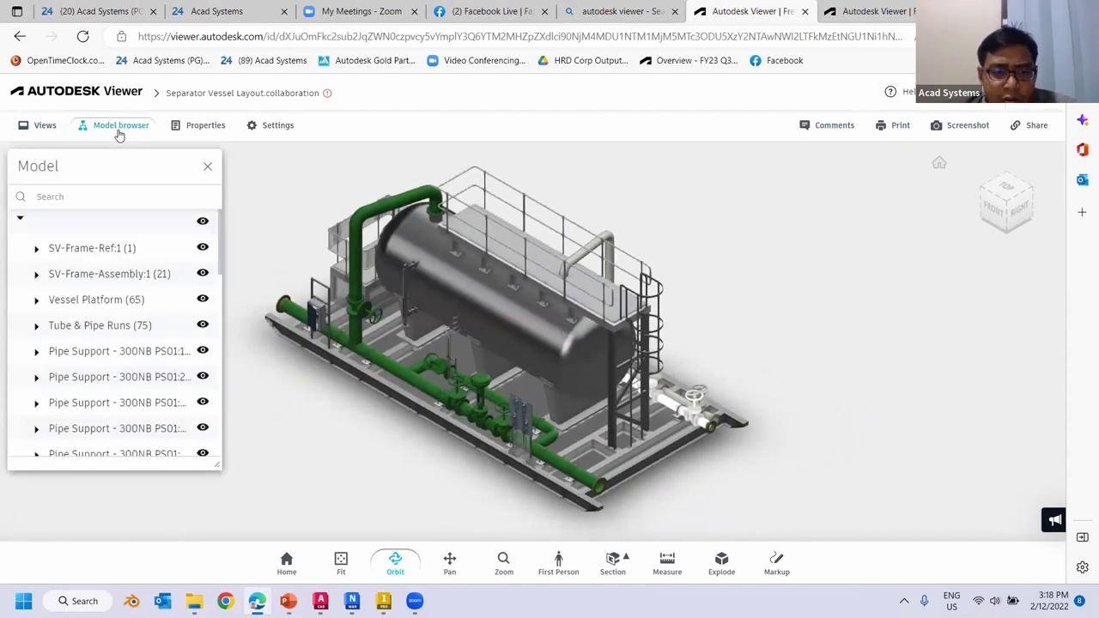
pyautogui.click(203, 328)
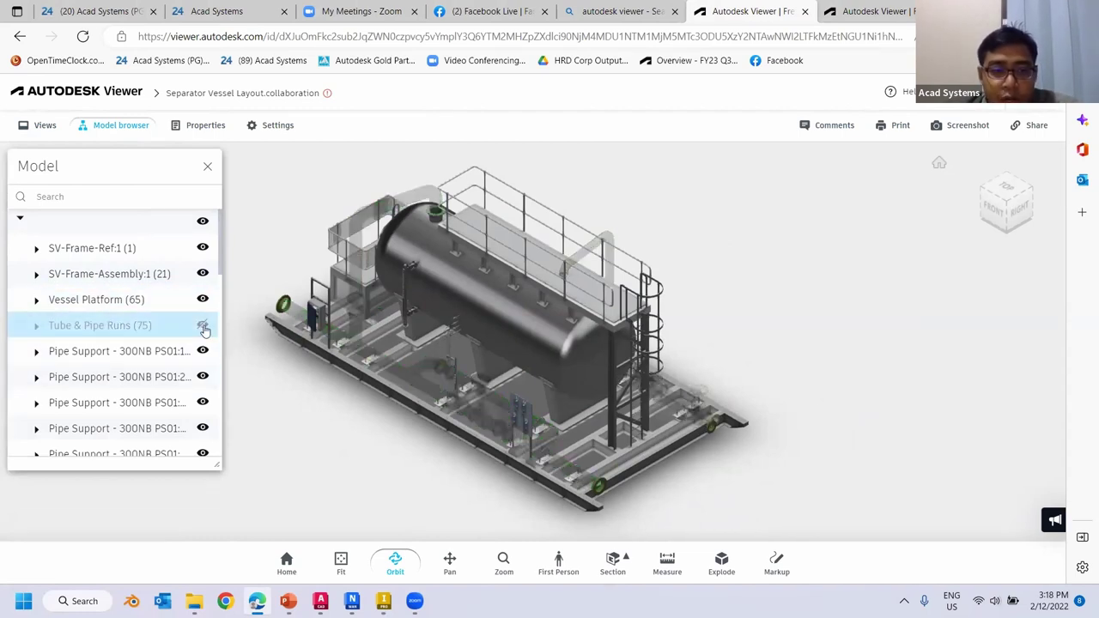
pyautogui.moveTo(296, 311); pyautogui.dragTo(320, 248)
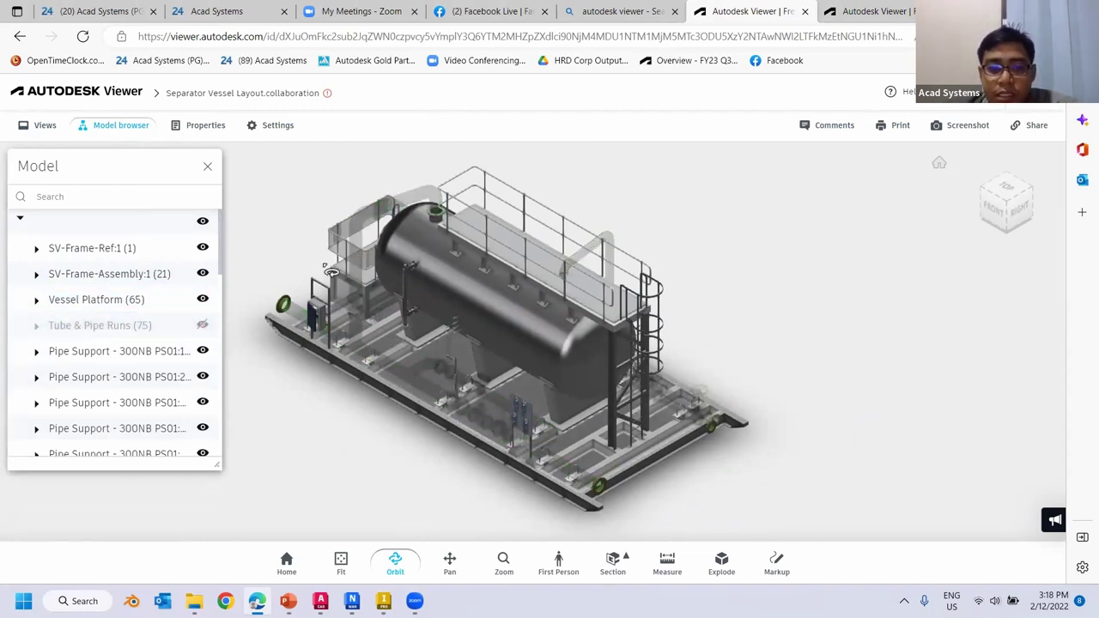
pyautogui.scroll(5, 320, 248)
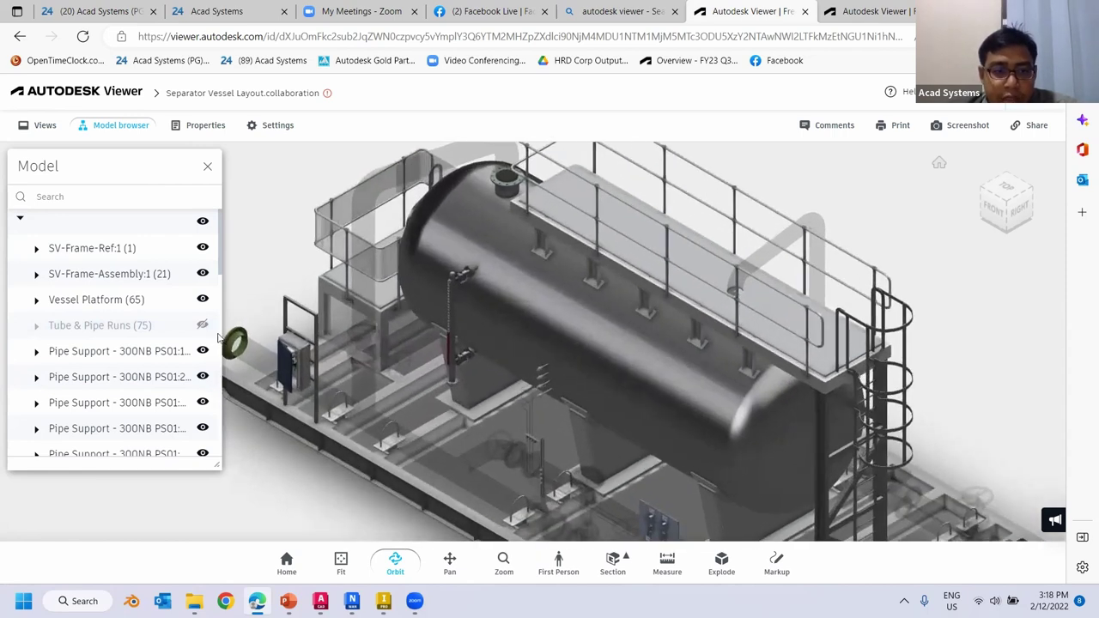
# Step: Hide all components of the separator vessel model and show only Tube & Pipe Runs
pyautogui.doubleClick(205, 228)
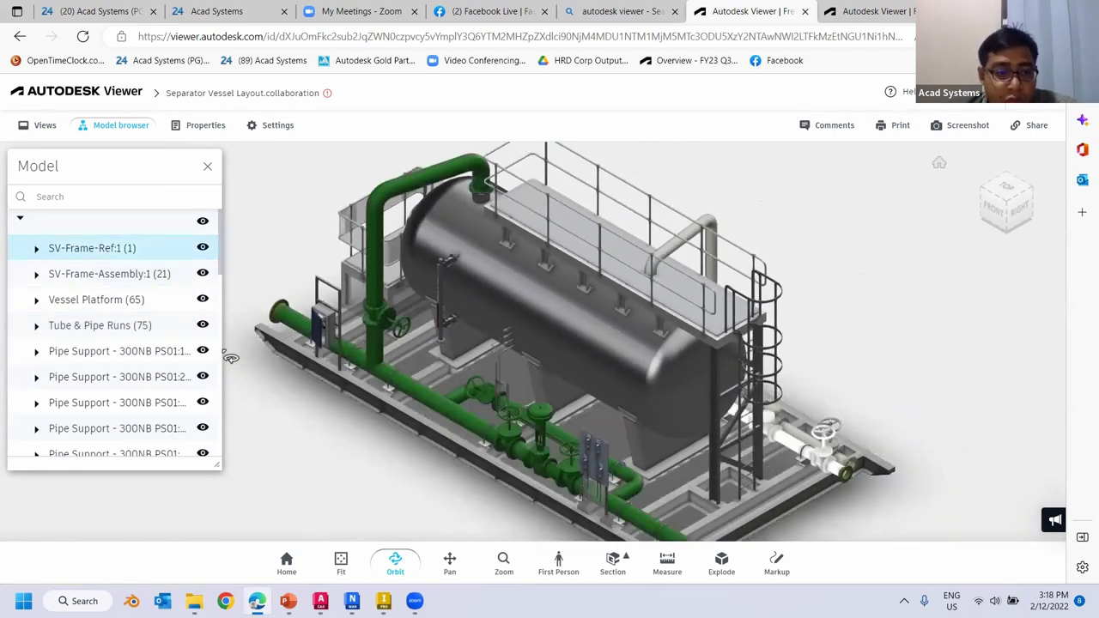
pyautogui.click(202, 328)
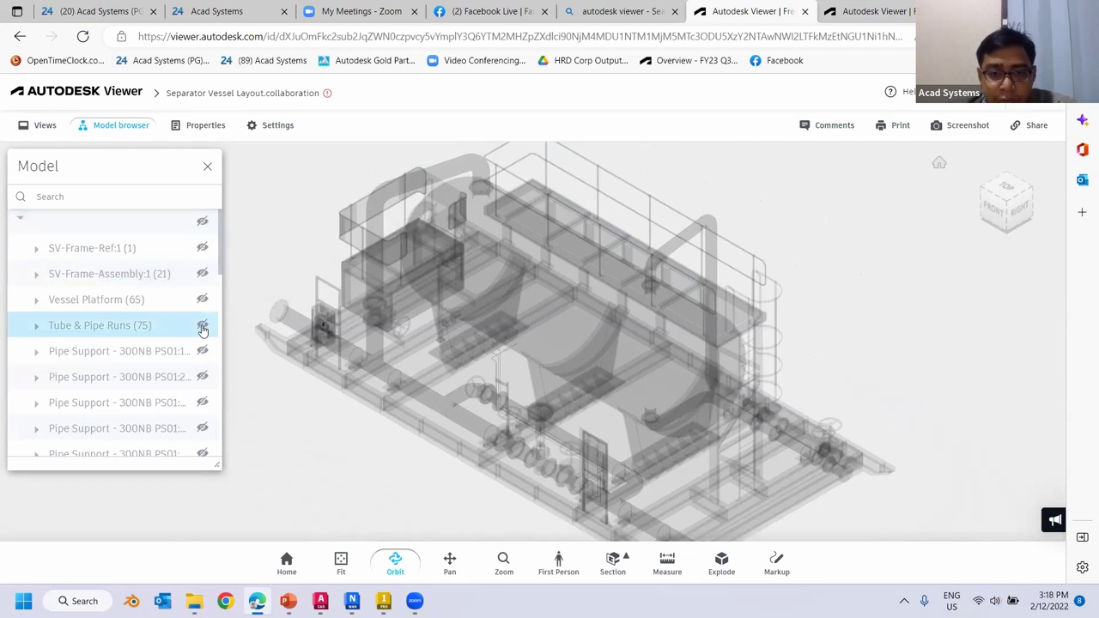
pyautogui.click(203, 327)
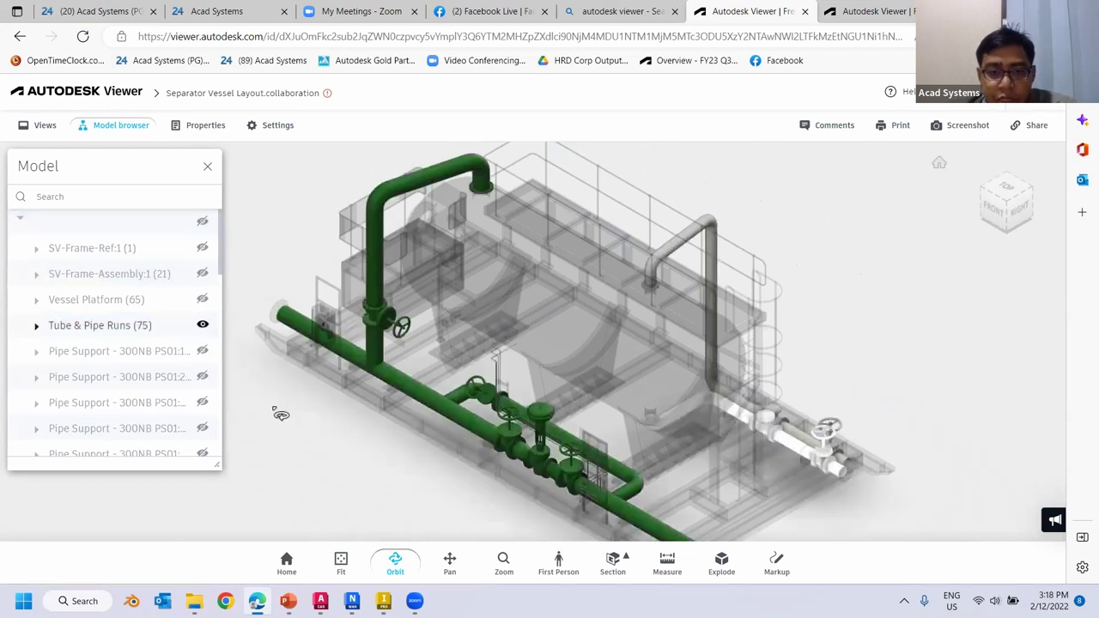
# Step: Make all components visible again, look through the component list and close it
pyautogui.click(204, 327)
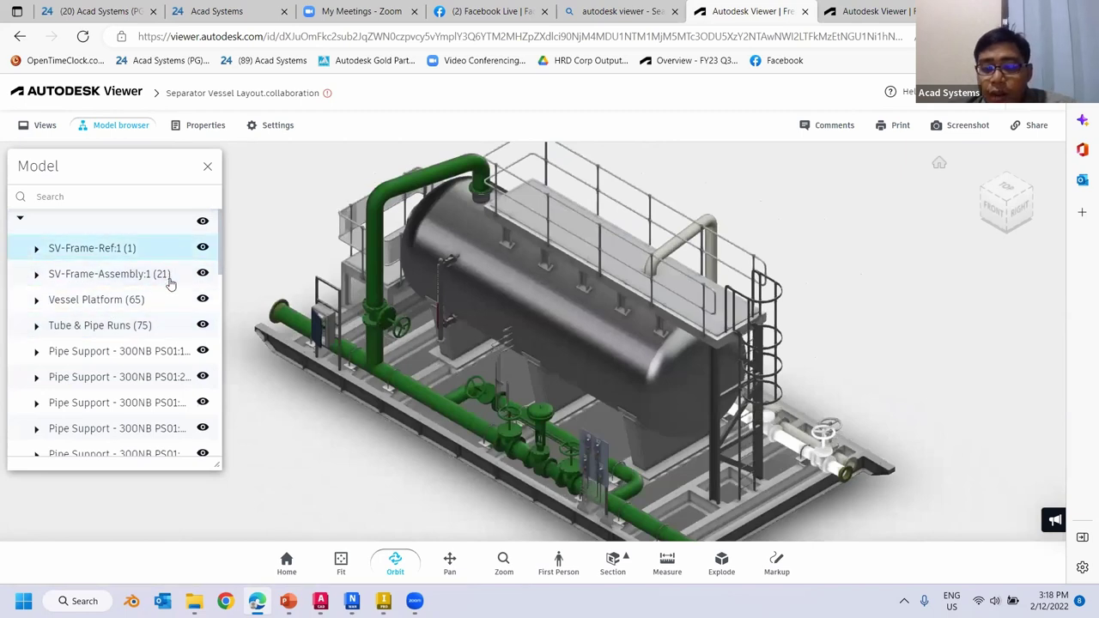
pyautogui.scroll(-3, 164, 309)
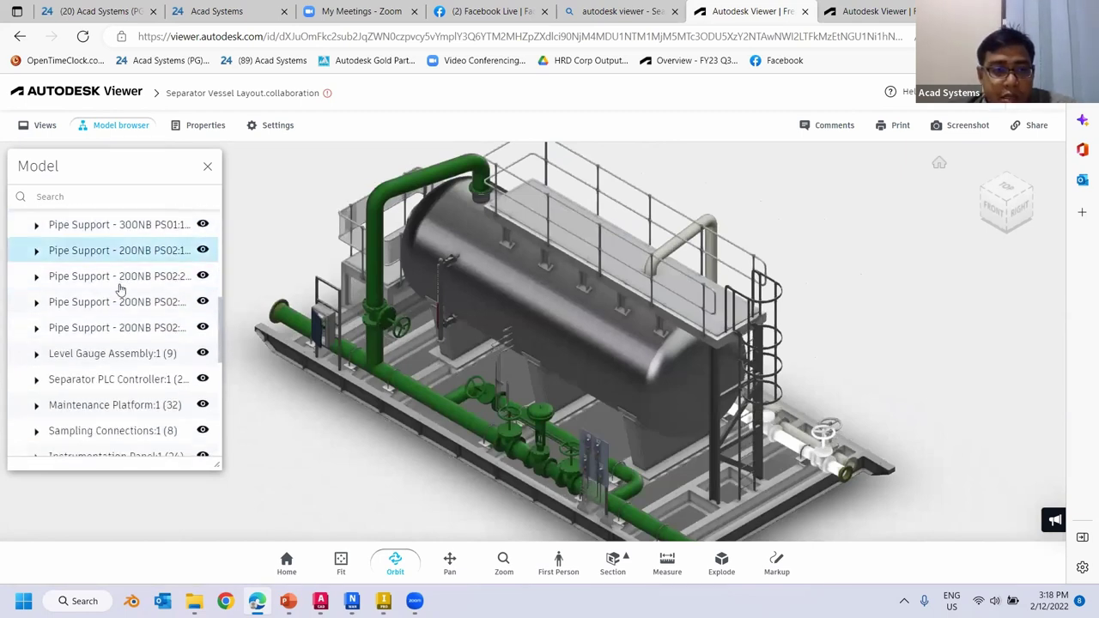
pyautogui.scroll(3, 120, 289)
pyautogui.click(208, 167)
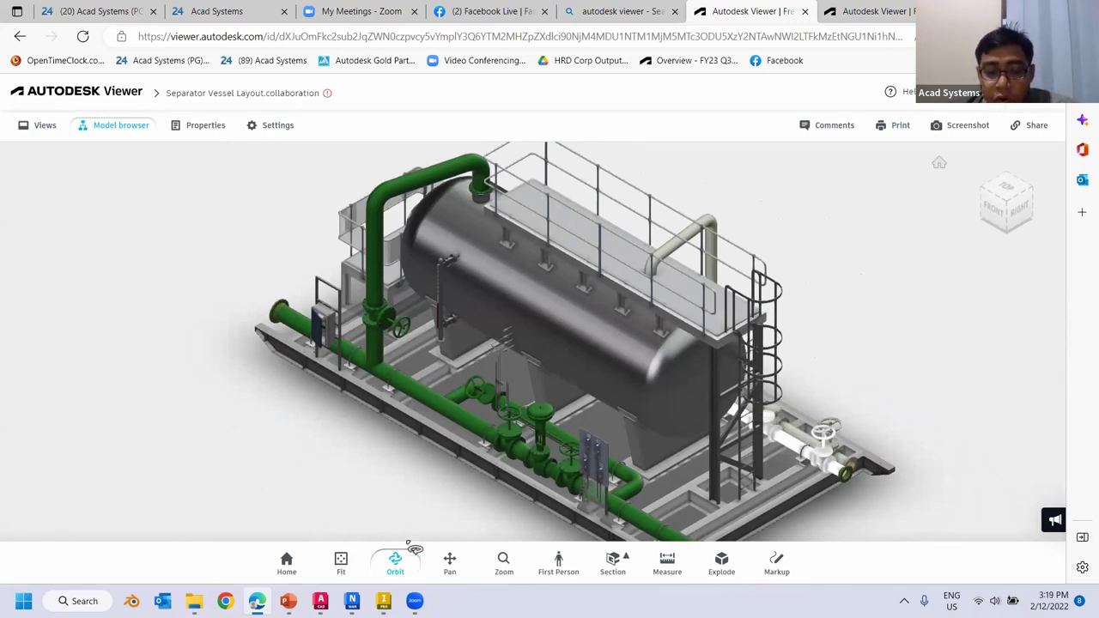
# Step: Start a section of the separator vessel model using the X plane
pyautogui.scroll(-2, 420, 511)
pyautogui.scroll(-5, 420, 515)
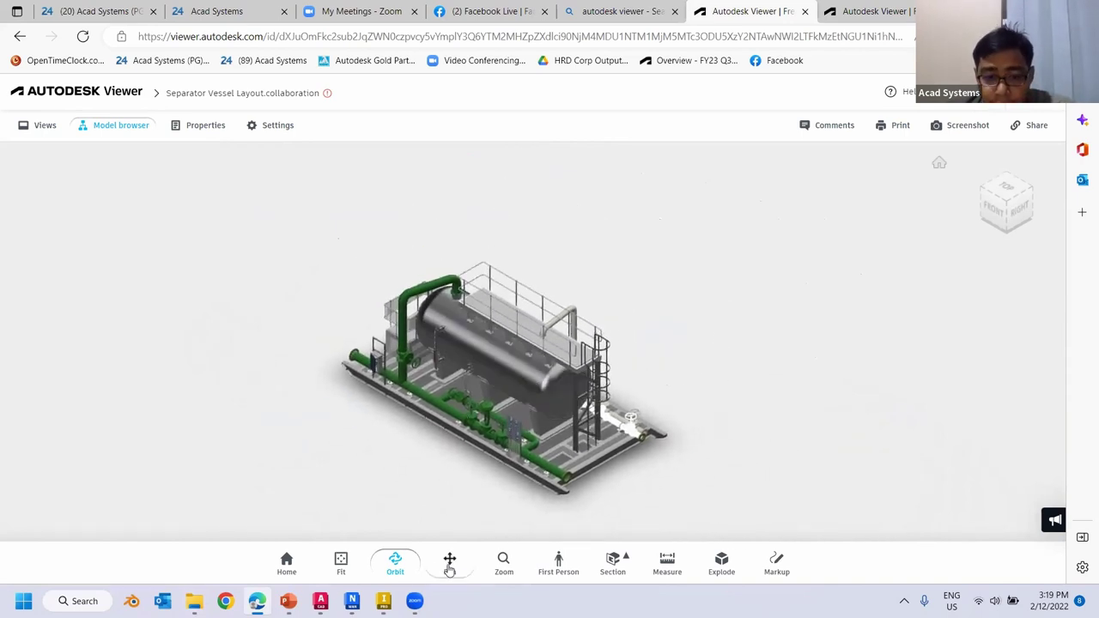
pyautogui.moveTo(472, 396); pyautogui.dragTo(528, 577)
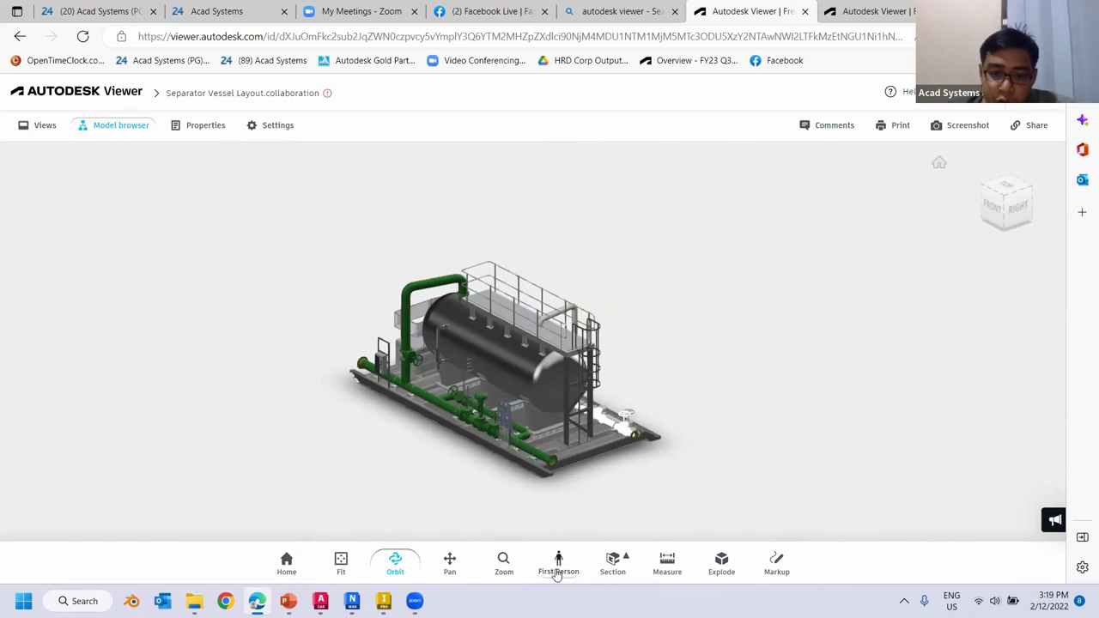
pyautogui.click(631, 564)
pyautogui.scroll(3, 507, 461)
pyautogui.scroll(-3, 511, 451)
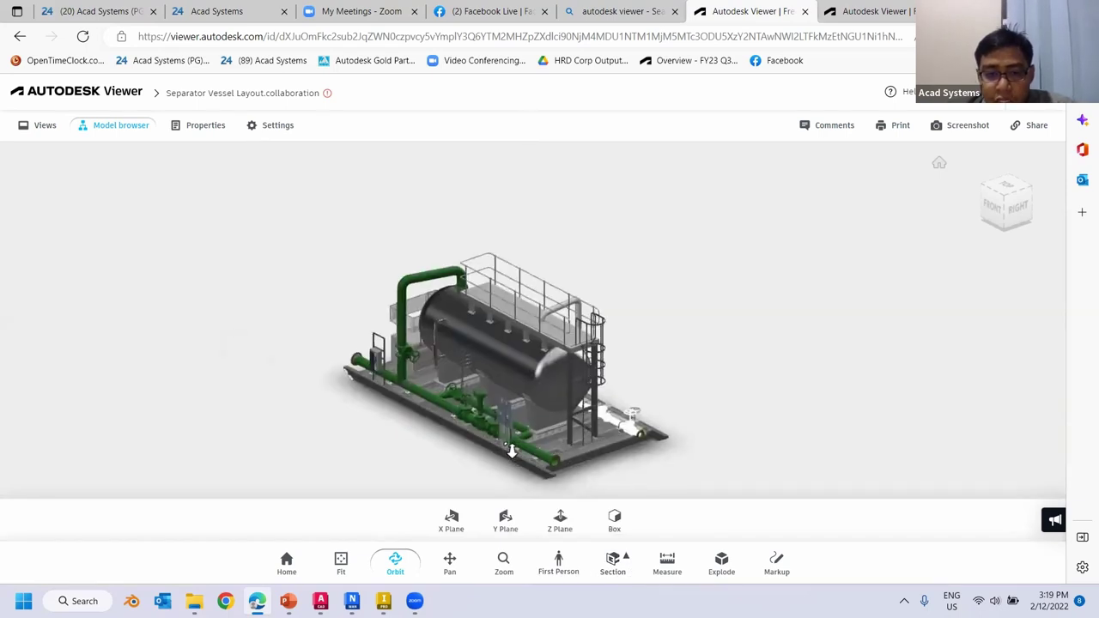
pyautogui.scroll(5, 512, 429)
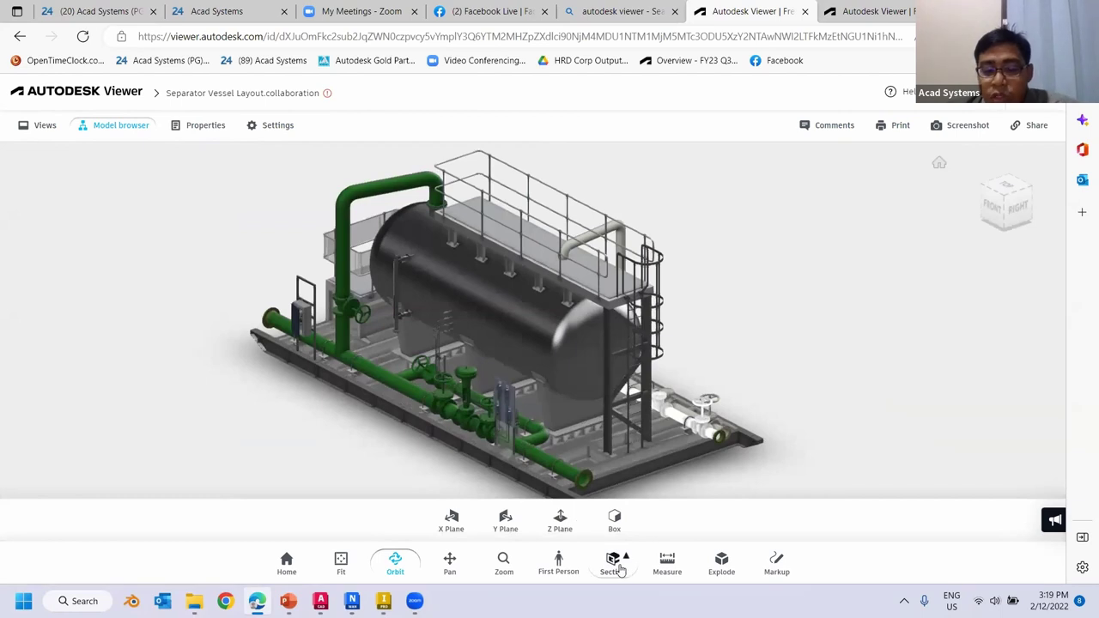
pyautogui.click(452, 519)
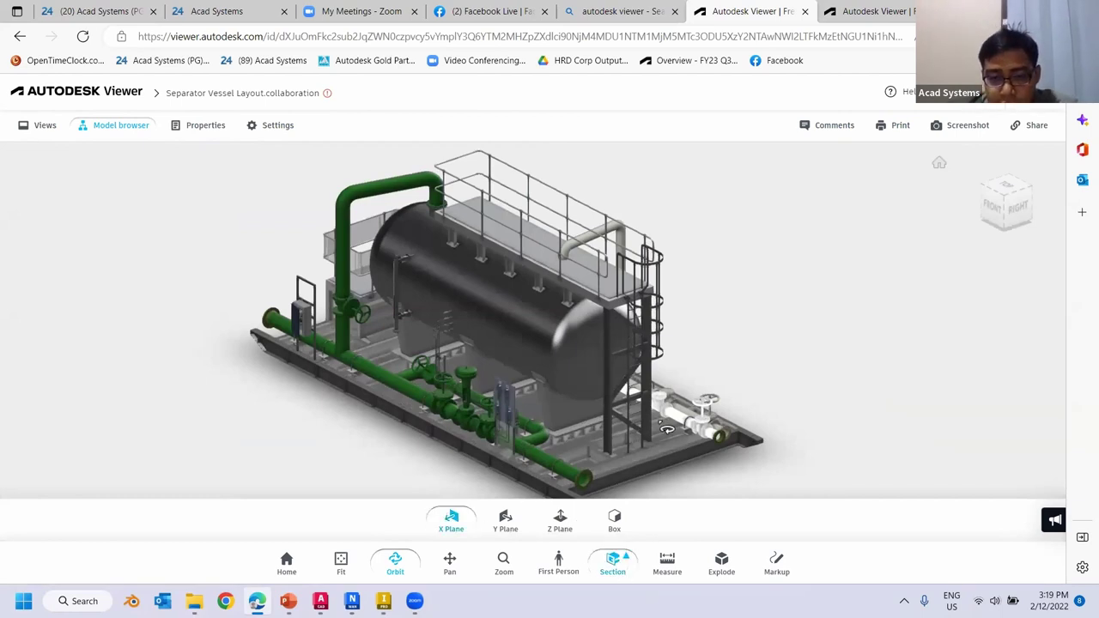
# Step: Slide the section plane back along the vessel and inspect the cut through the tank, green pipe and base frame
pyautogui.scroll(3, 625, 368)
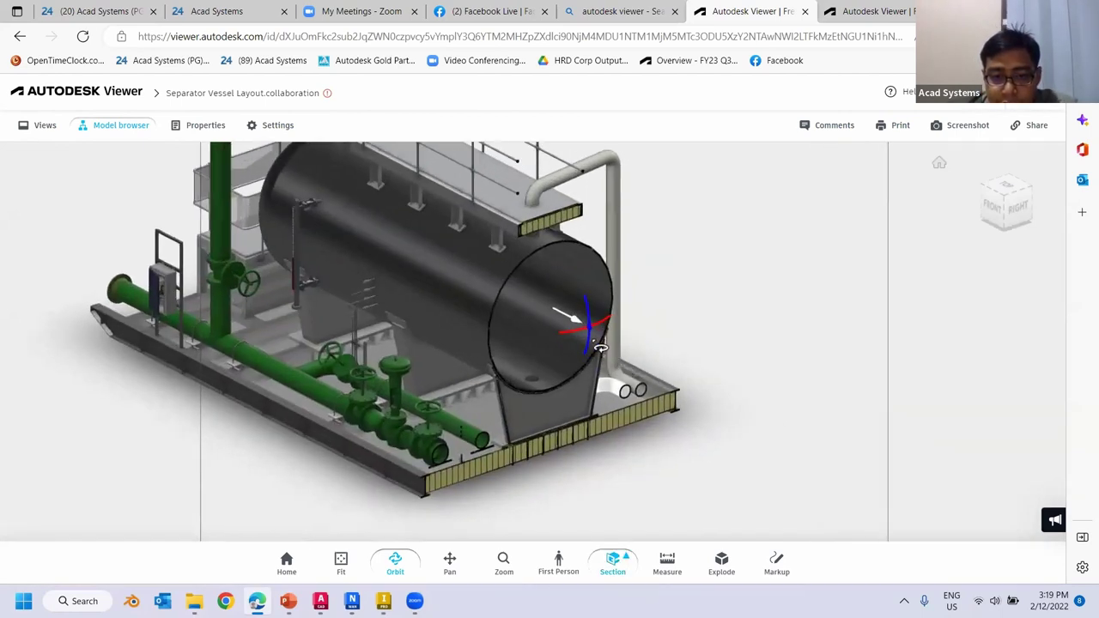
pyautogui.scroll(-5, 601, 348)
pyautogui.moveTo(682, 415); pyautogui.dragTo(462, 352)
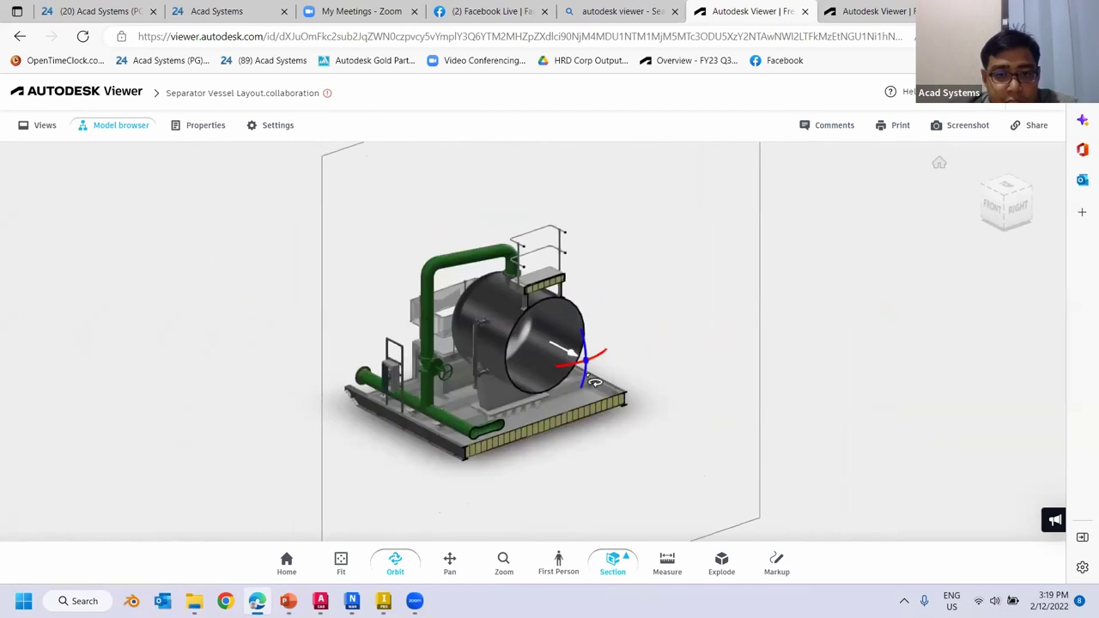
pyautogui.scroll(6, 528, 425)
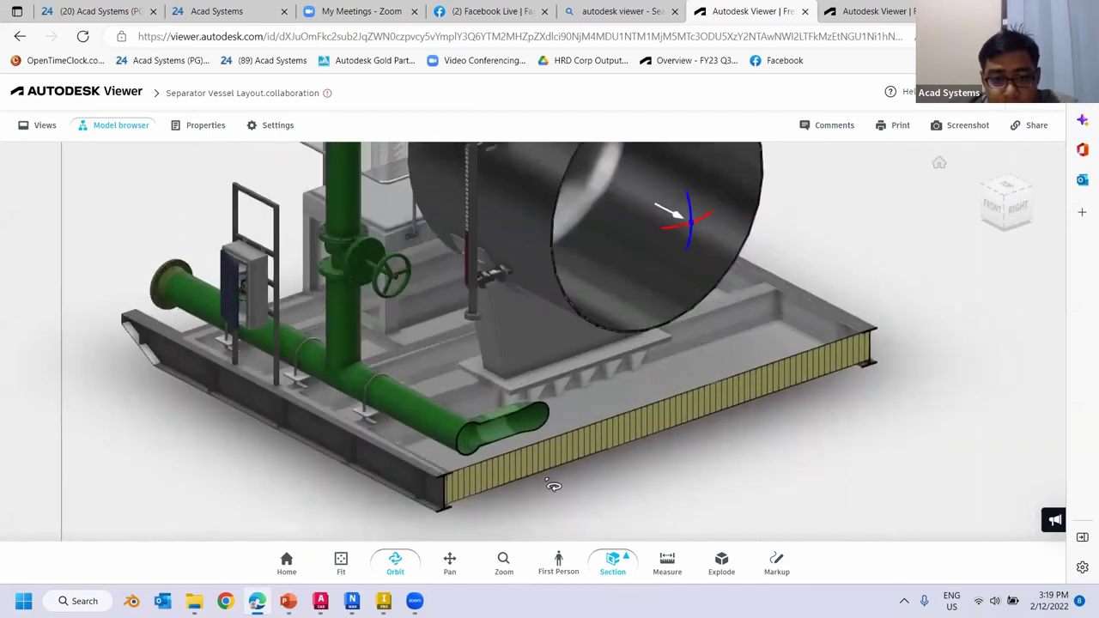
# Step: Rotate the section plane to an oblique angle through the tank, inspect the cut vessel, and end the section
pyautogui.moveTo(553, 486); pyautogui.dragTo(768, 387)
pyautogui.moveTo(847, 357); pyautogui.dragTo(774, 348)
pyautogui.scroll(-5, 774, 348)
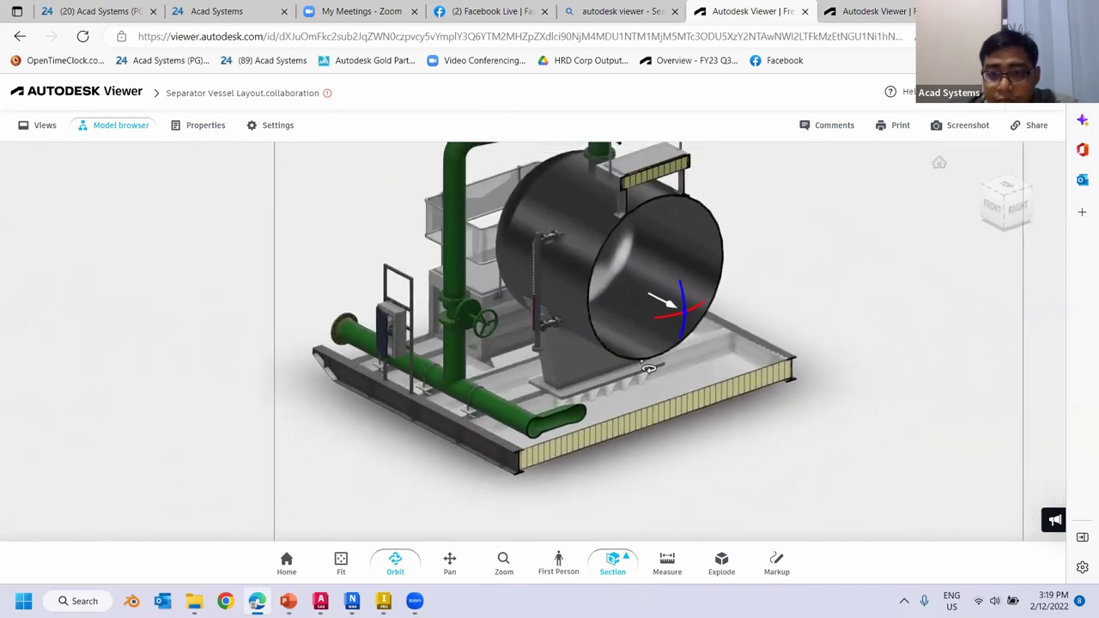
pyautogui.scroll(5, 657, 352)
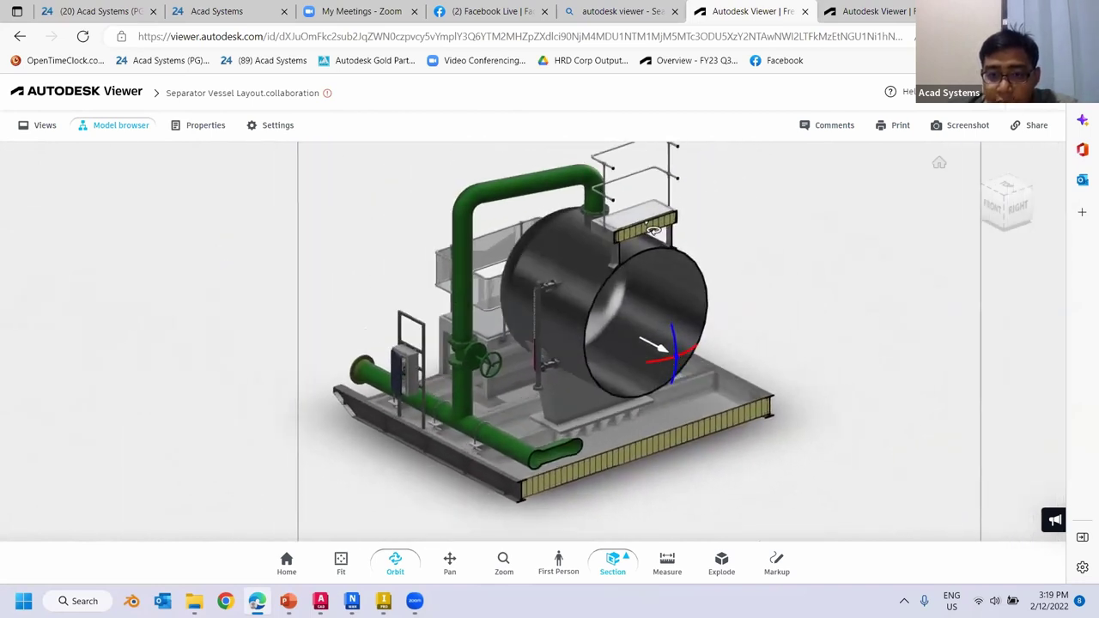
pyautogui.scroll(4, 655, 335)
pyautogui.scroll(-2, 691, 435)
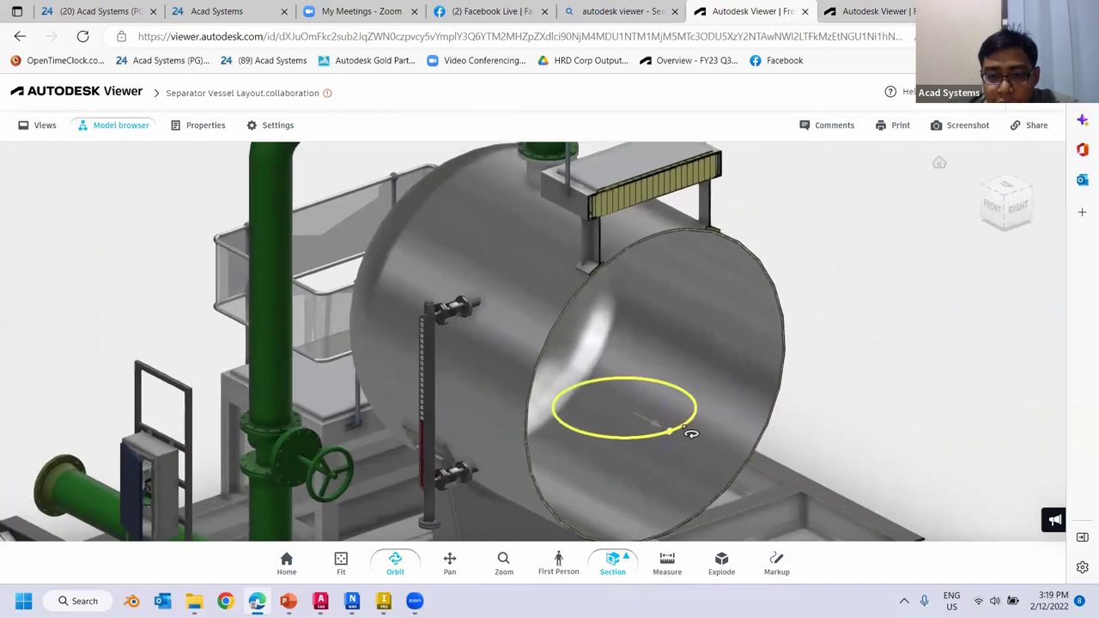
pyautogui.moveTo(694, 432); pyautogui.dragTo(571, 433)
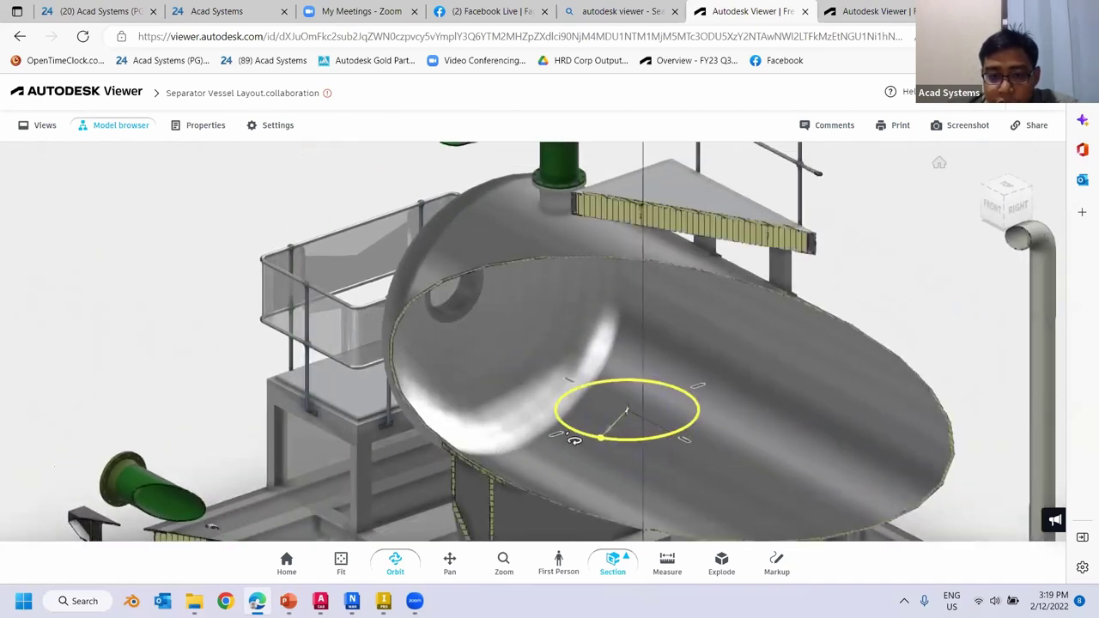
pyautogui.scroll(4, 586, 502)
pyautogui.scroll(-3, 586, 498)
pyautogui.click(604, 557)
pyautogui.click(456, 530)
pyautogui.scroll(-5, 374, 367)
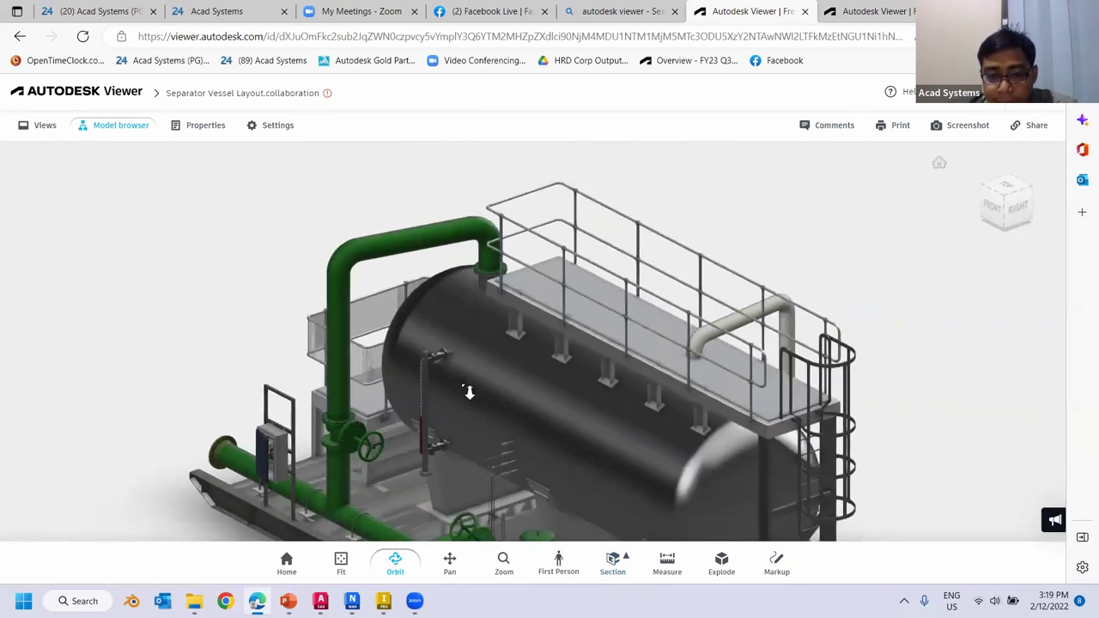
# Step: Measure the distance from the vessel shell to the base frame near the ladder, and leave the measurement
pyautogui.click(667, 564)
pyautogui.click(529, 268)
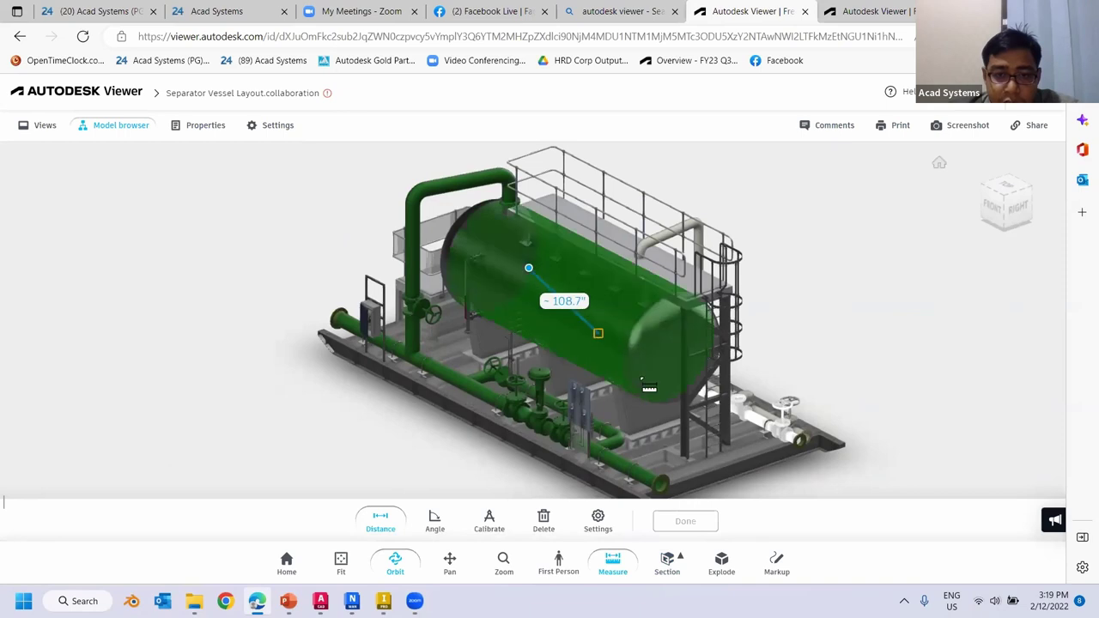
pyautogui.click(690, 471)
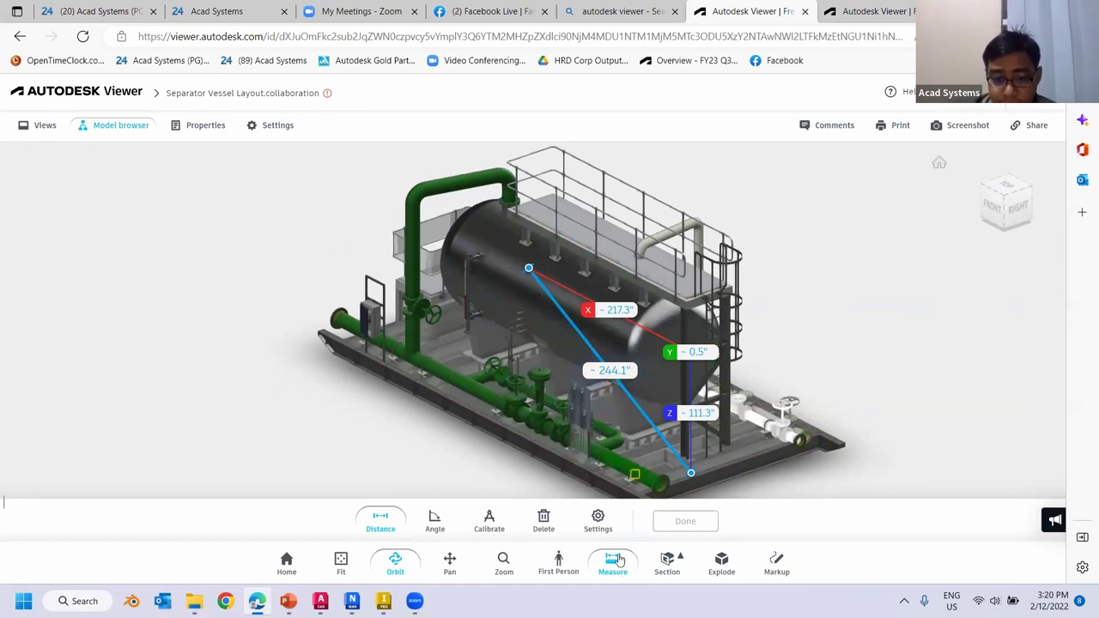
pyautogui.press('Escape')
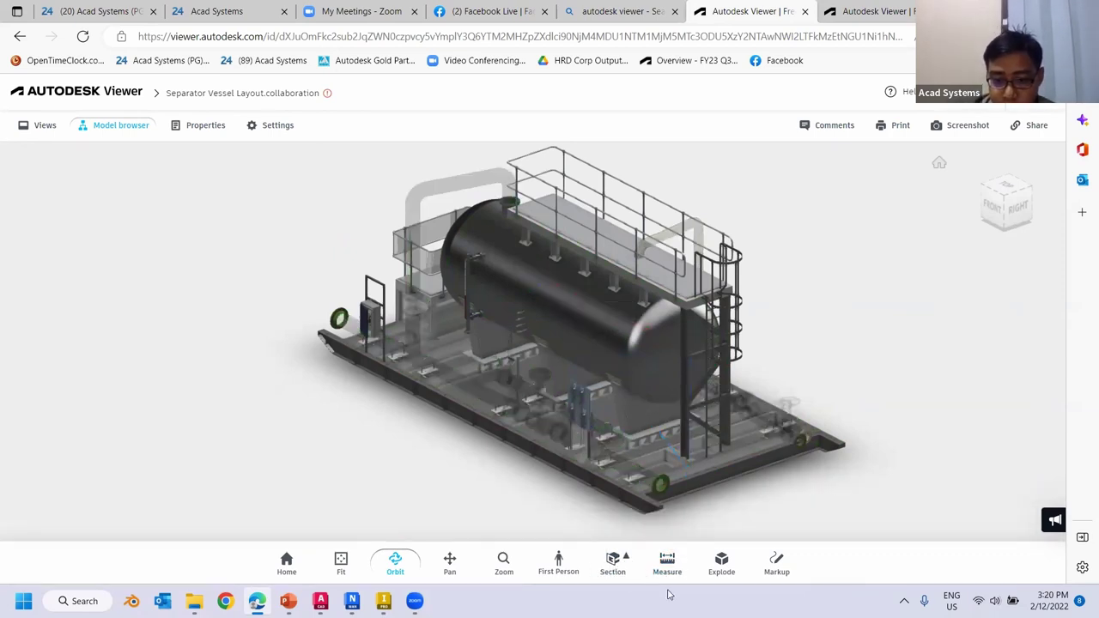
# Step: Use the component list to make the whole separator vessel model visible again, including the ghosted pipe runs
pyautogui.scroll(-2, 827, 530)
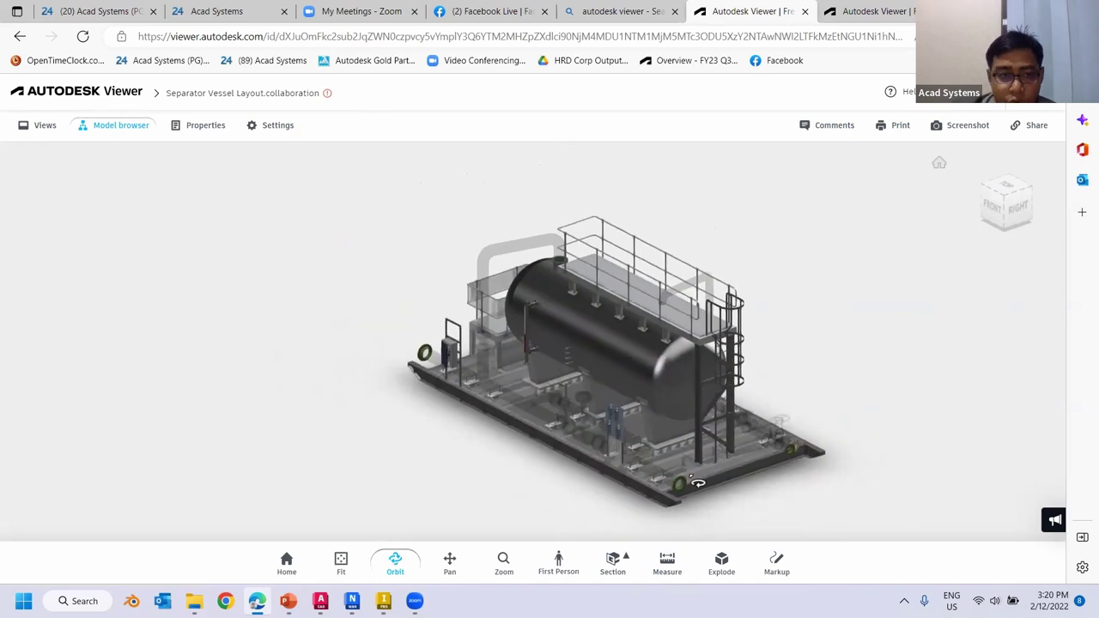
pyautogui.click(107, 135)
pyautogui.scroll(5, 197, 258)
pyautogui.click(203, 223)
pyautogui.click(203, 223)
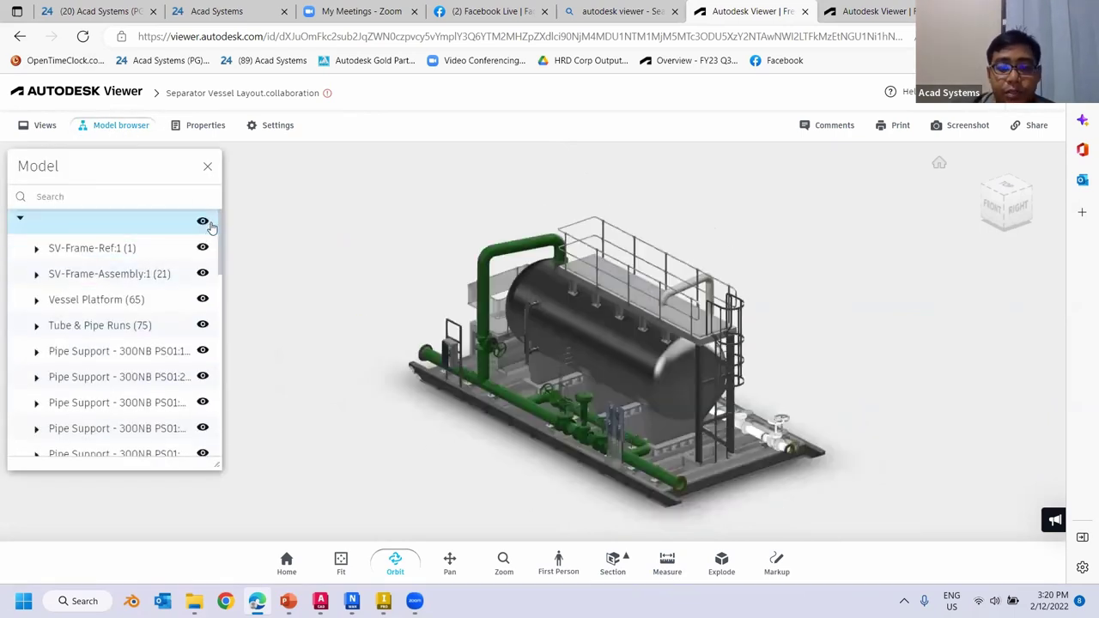
# Step: Explode the separator vessel model in increasing amounts, up to nearly the maximum spread
pyautogui.scroll(-2, 627, 442)
pyautogui.moveTo(667, 415); pyautogui.dragTo(646, 374, button='middle')
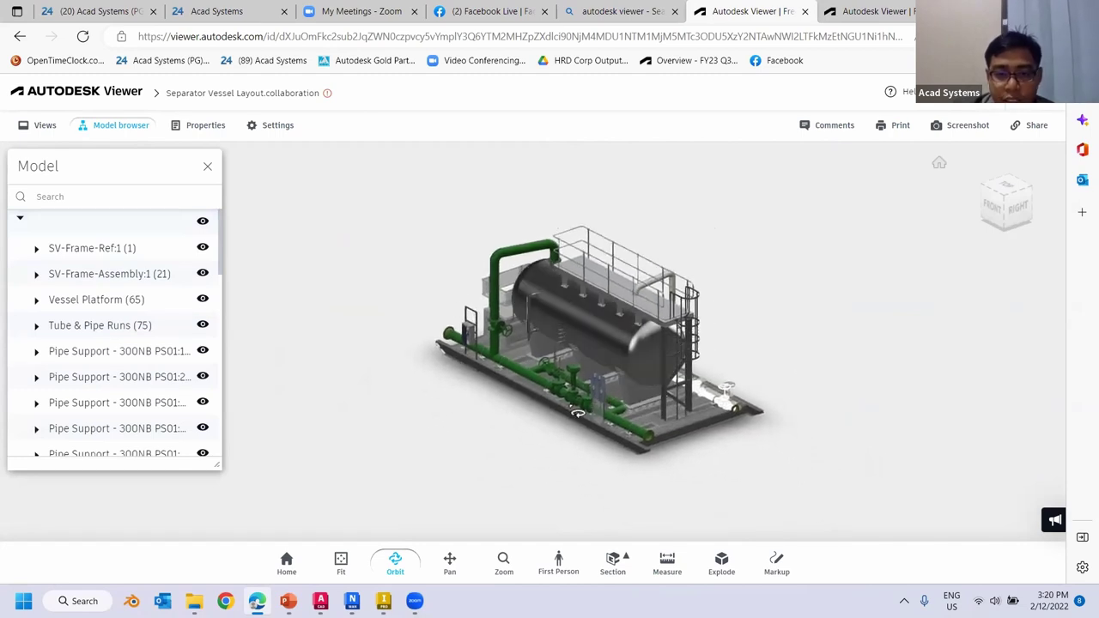
pyautogui.click(732, 579)
pyautogui.moveTo(441, 525); pyautogui.dragTo(526, 534)
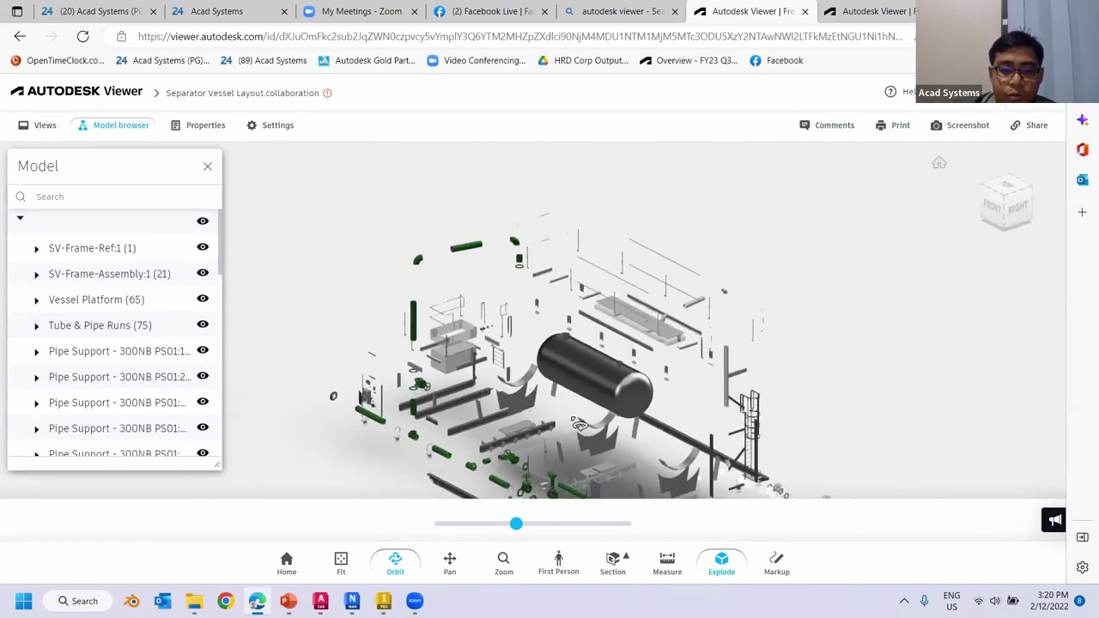
pyautogui.scroll(-3, 581, 424)
pyautogui.moveTo(516, 525); pyautogui.dragTo(551, 524)
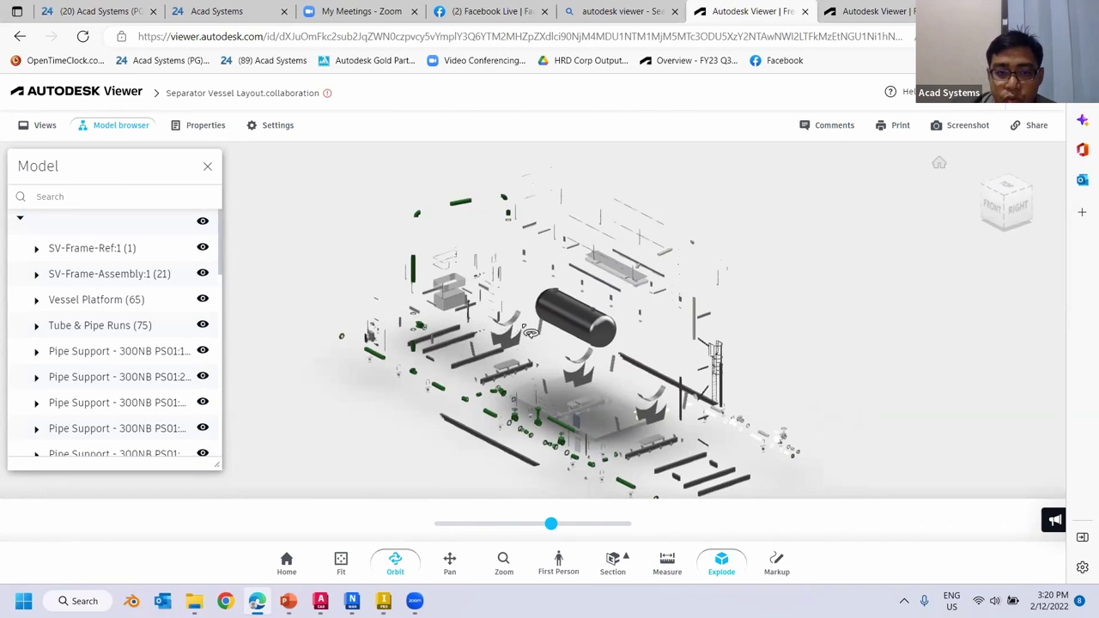
pyautogui.moveTo(552, 528); pyautogui.dragTo(621, 523)
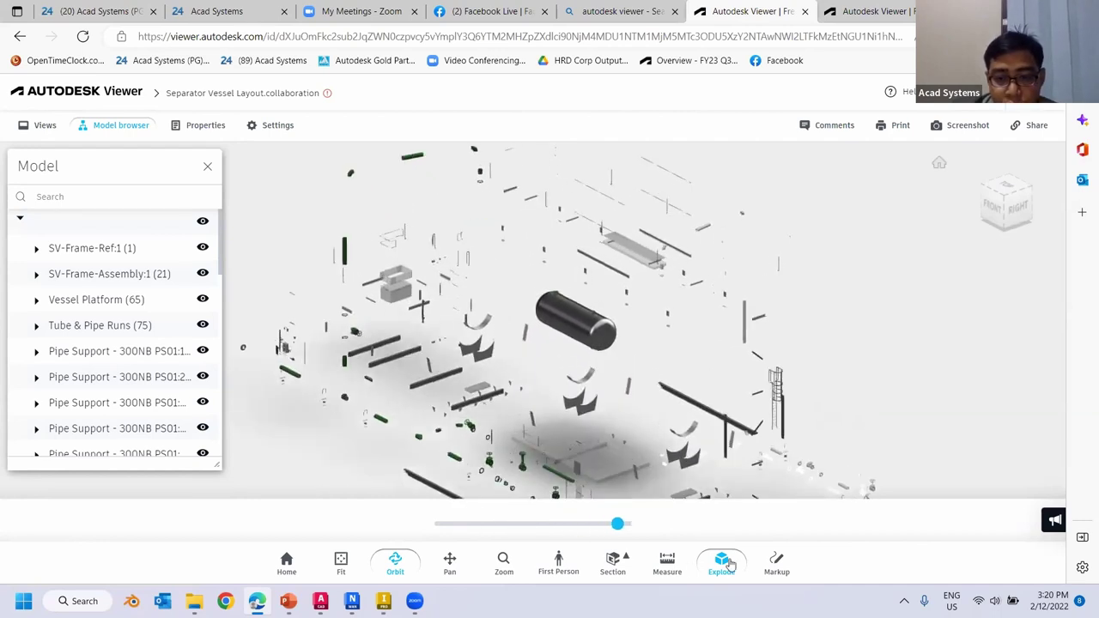
# Step: Inspect the separated parts up close and bring the exploded separator vessel back together
pyautogui.scroll(8, 613, 530)
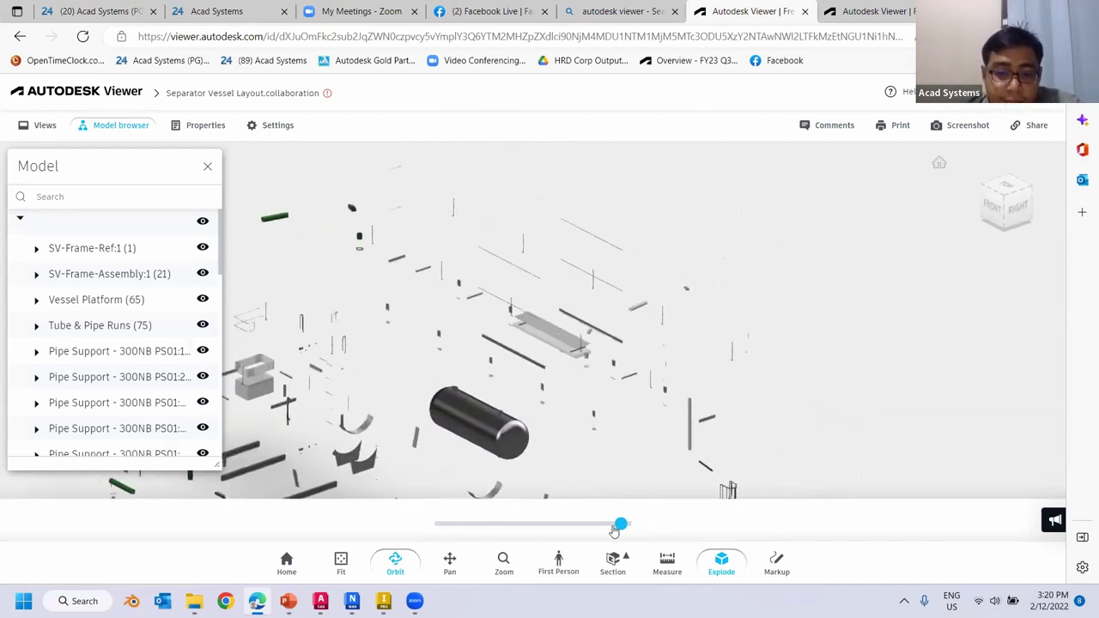
pyautogui.scroll(2, 458, 383)
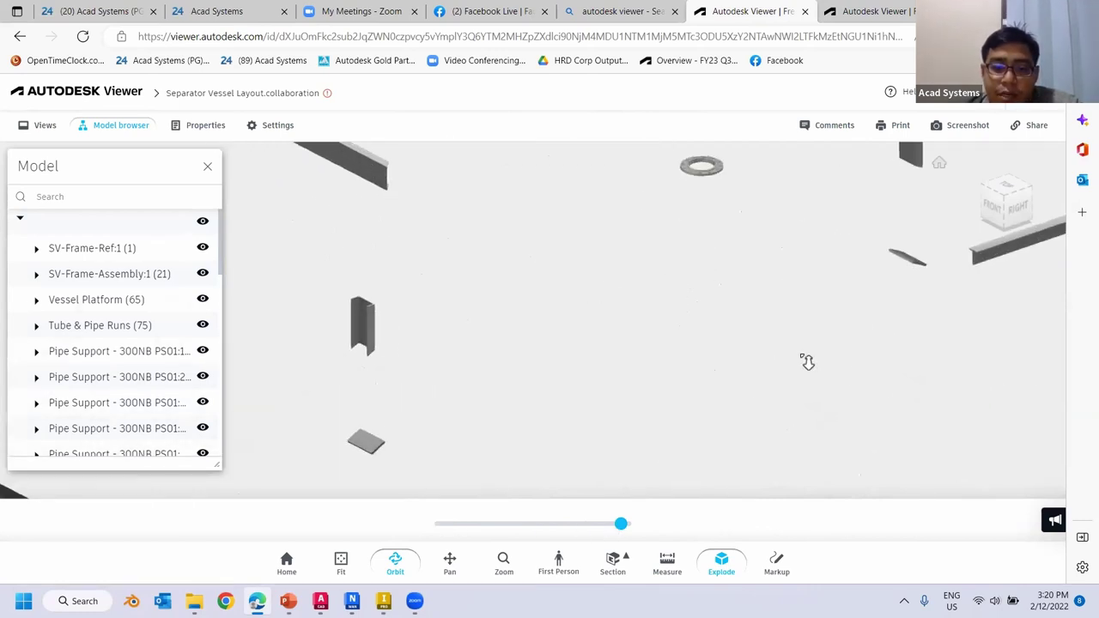
pyautogui.moveTo(621, 523); pyautogui.dragTo(441, 523)
pyautogui.scroll(-2, 640, 430)
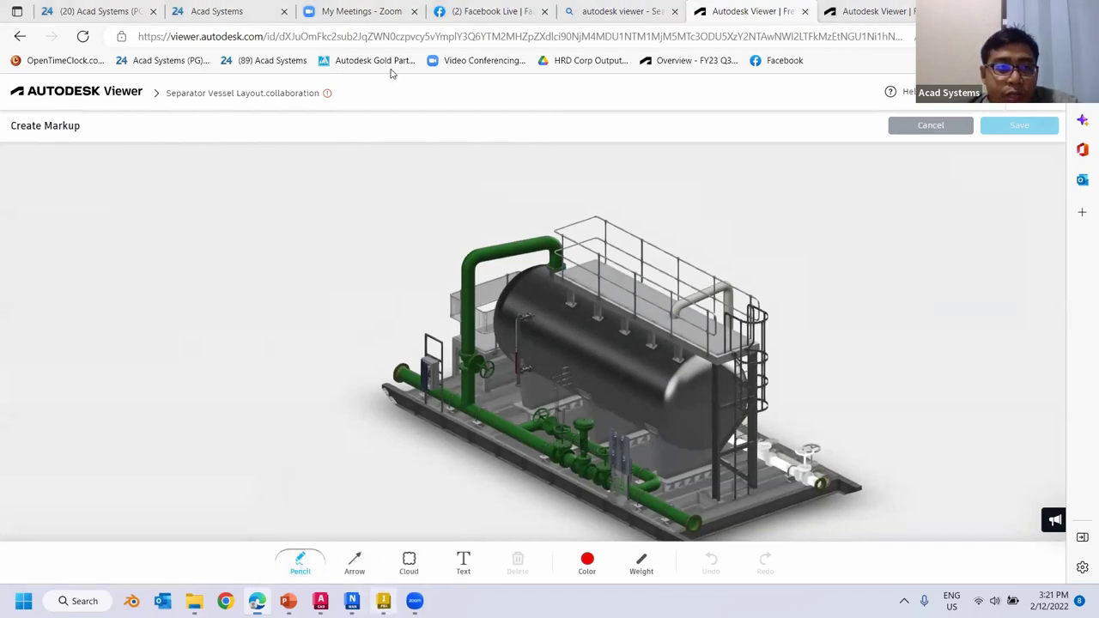
# Step: Switch to Navisworks Manage and look over the Entire Factory 4D.nwd model
pyautogui.hotkey('alt', 'Tab')
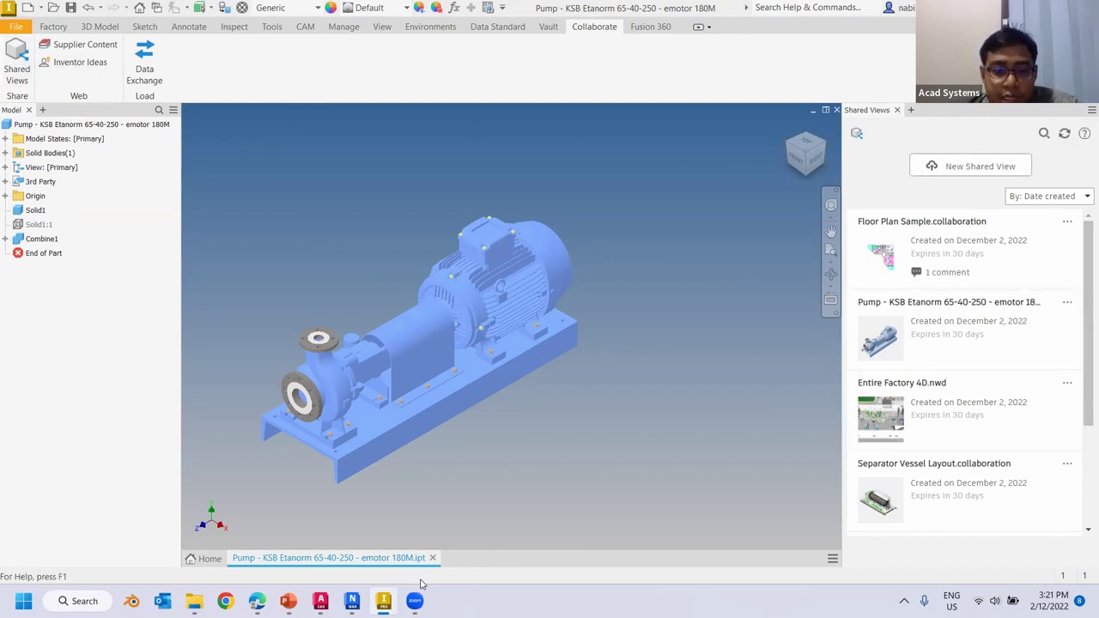
pyautogui.click(353, 601)
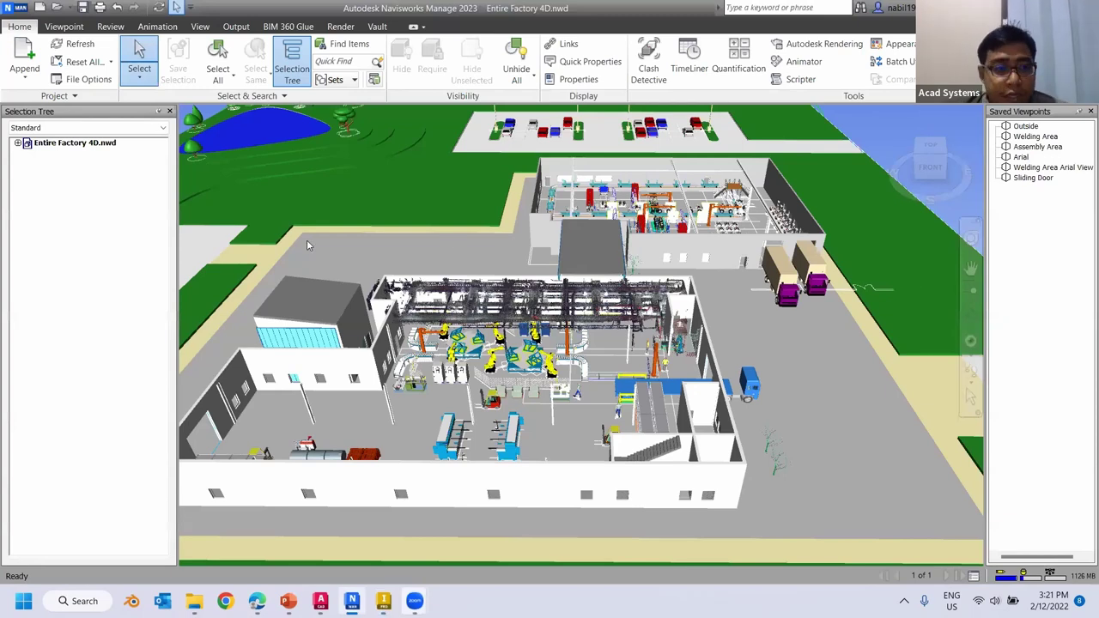
pyautogui.scroll(3, 901, 334)
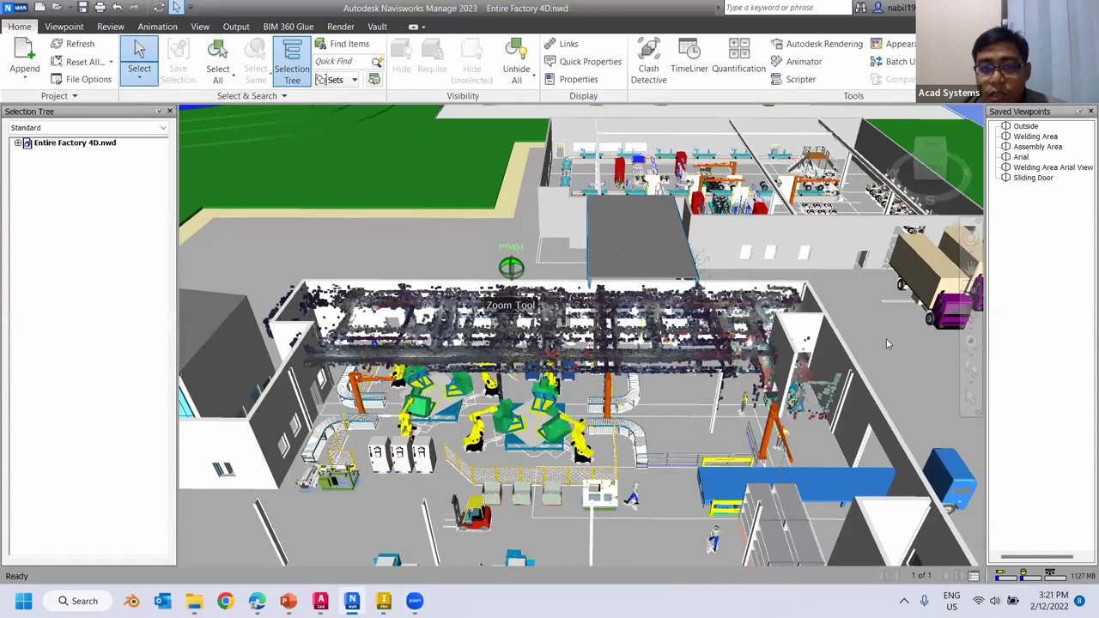
pyautogui.scroll(-3, 886, 338)
pyautogui.scroll(-3, 646, 189)
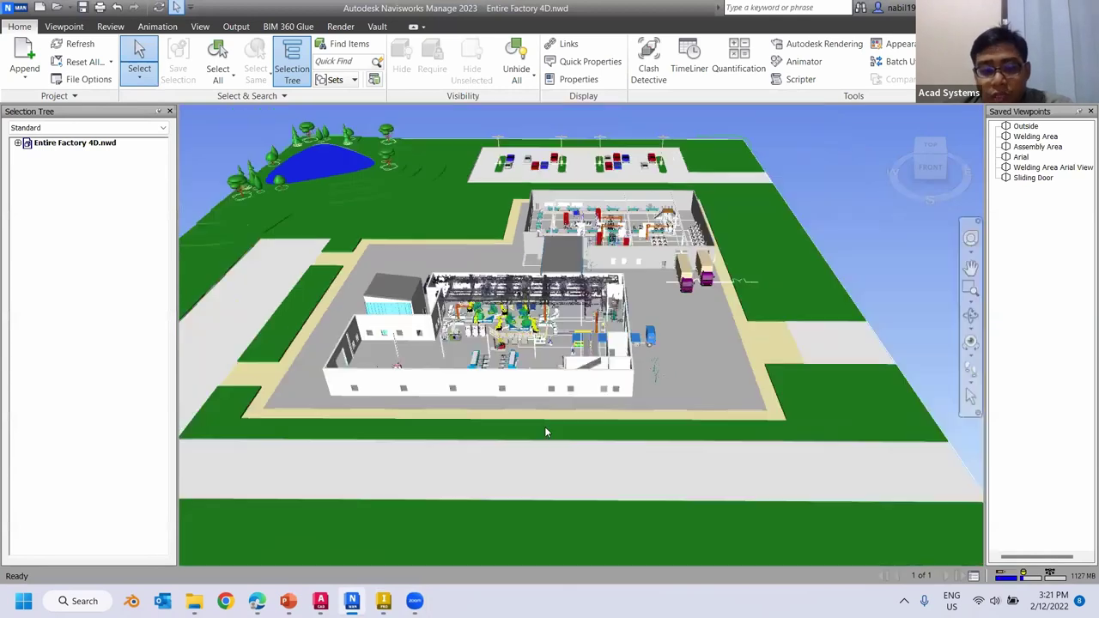
pyautogui.click(415, 601)
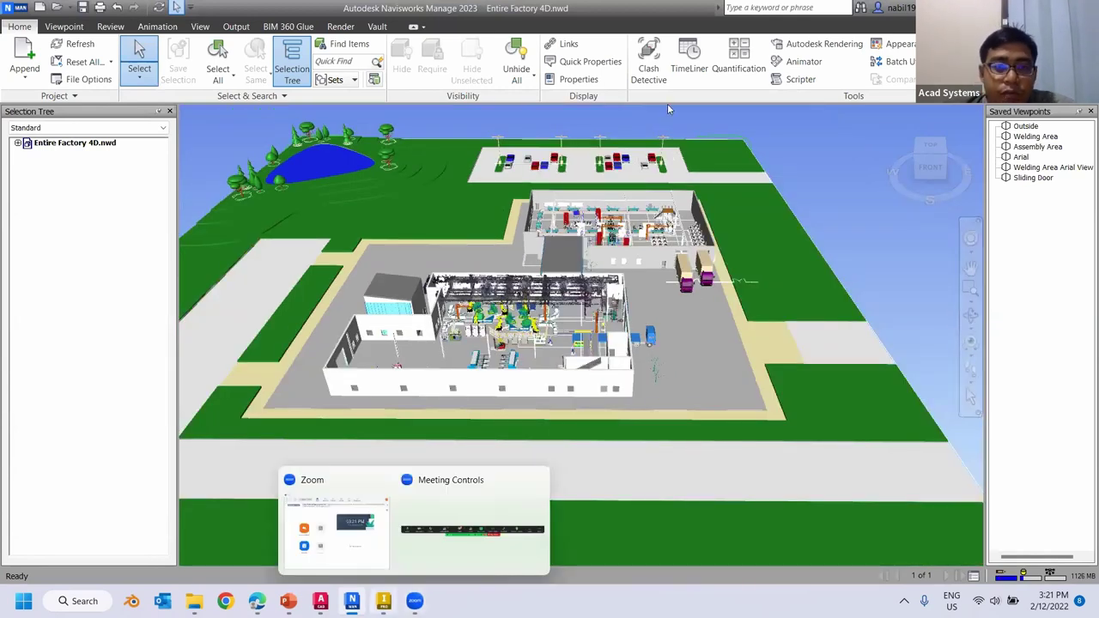
pyautogui.click(486, 20)
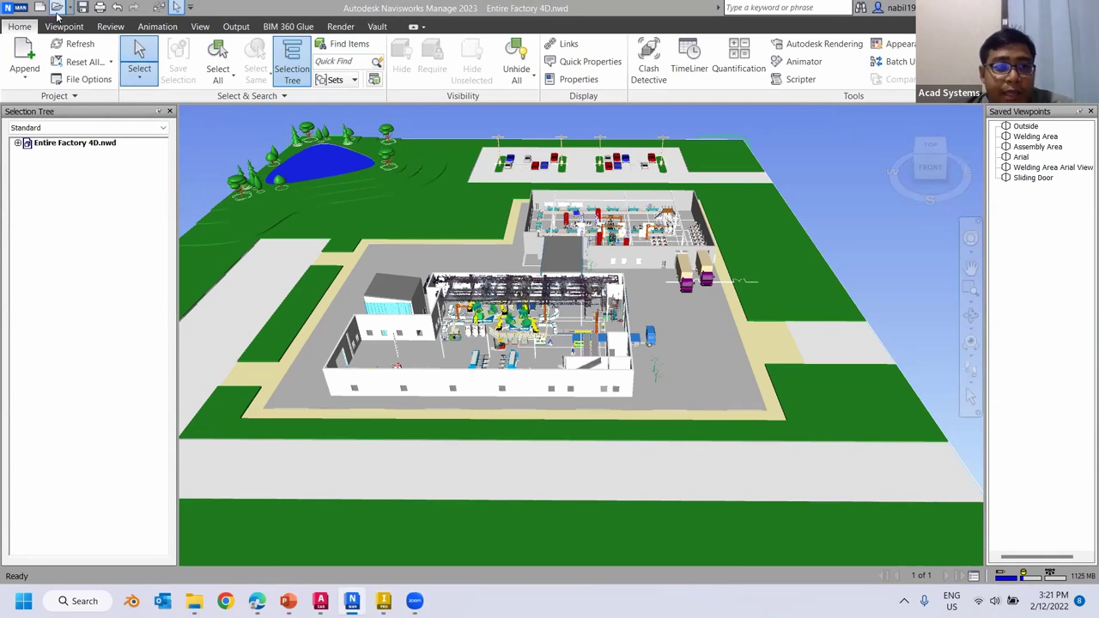
pyautogui.click(84, 8)
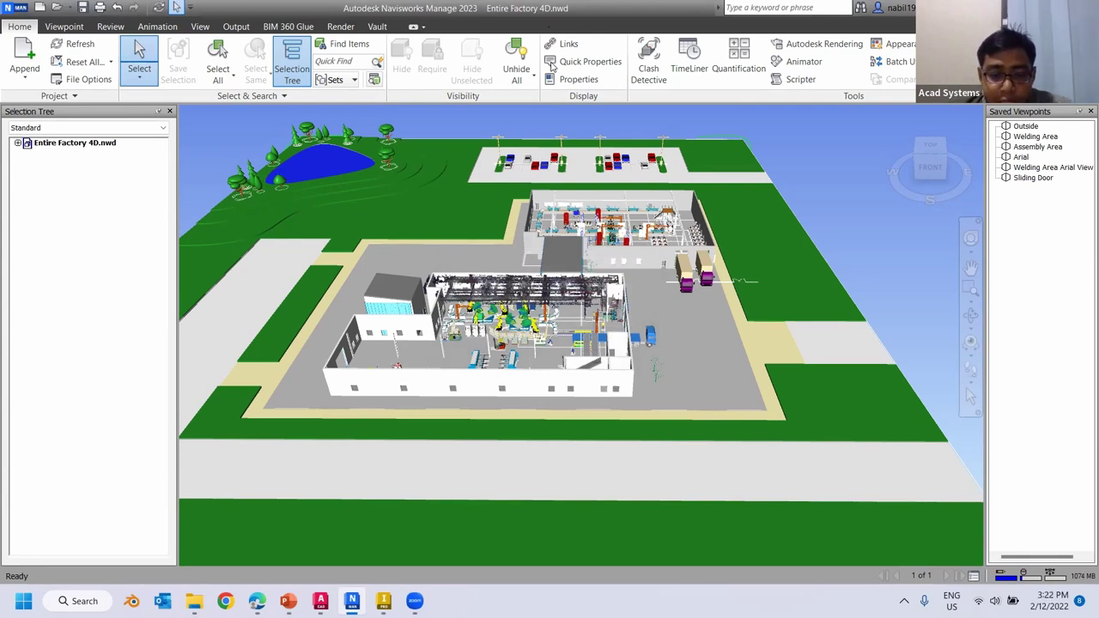
pyautogui.moveTo(286, 600)
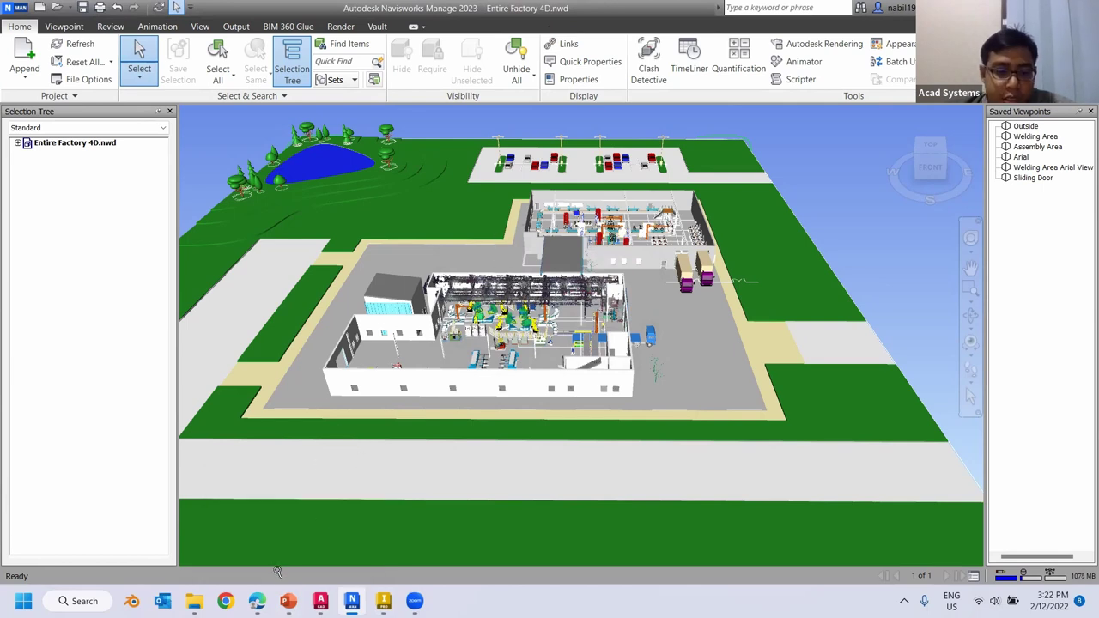
pyautogui.scroll(2, 327, 387)
pyautogui.scroll(1, 327, 387)
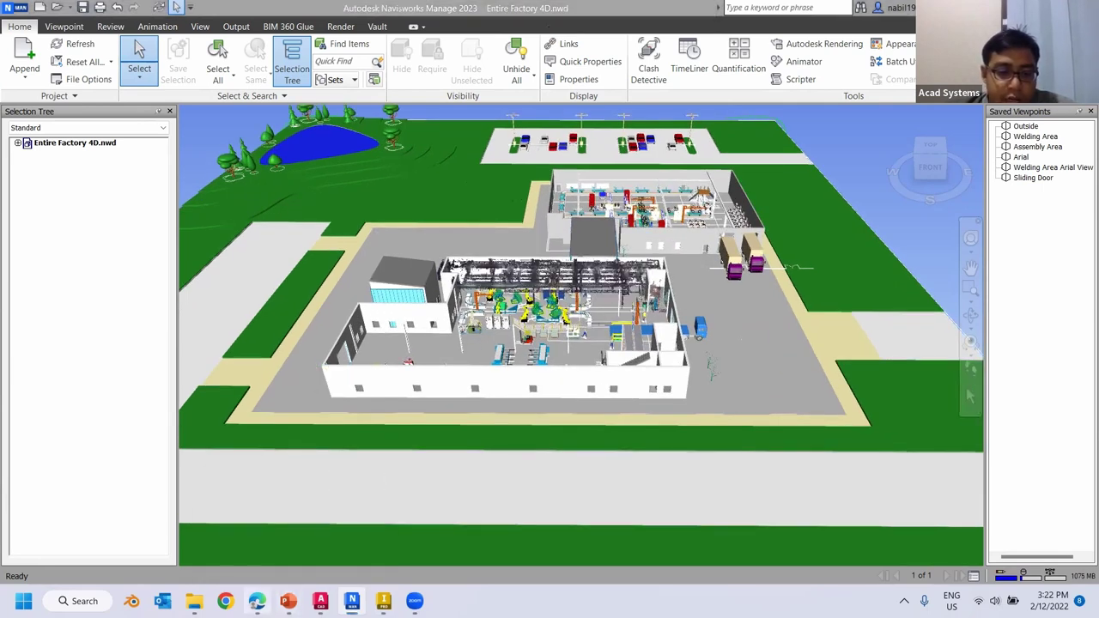
# Step: Return to Autodesk Viewer, leave the markup for the upload page, choose the Entire Factory 4D file and cancel the selection
pyautogui.hotkey('alt', 'Tab')
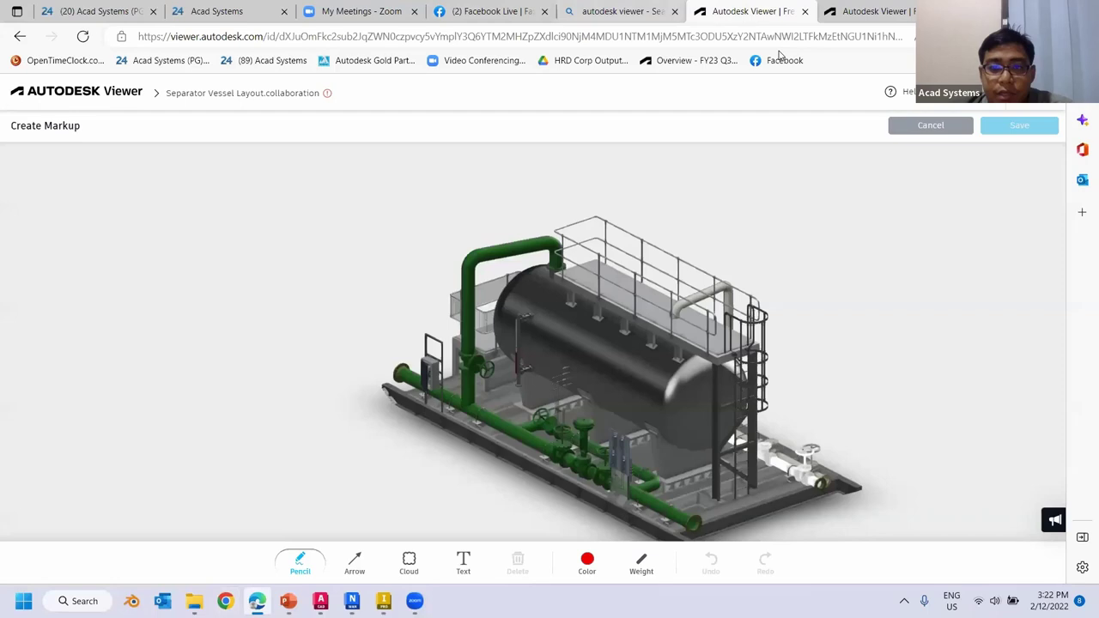
pyautogui.click(87, 92)
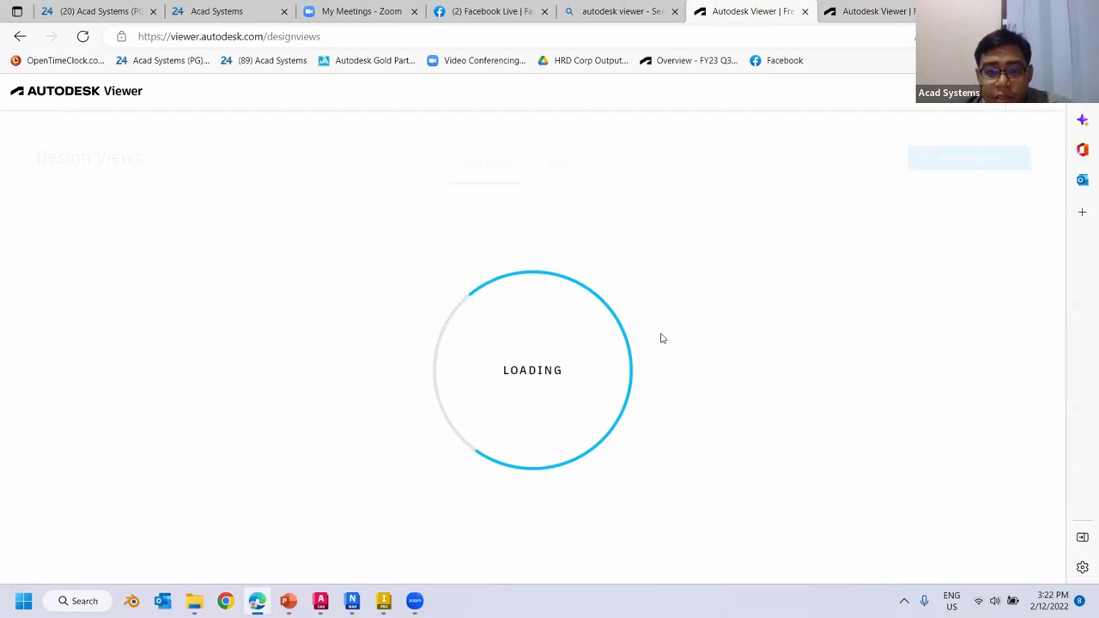
pyautogui.click(621, 368)
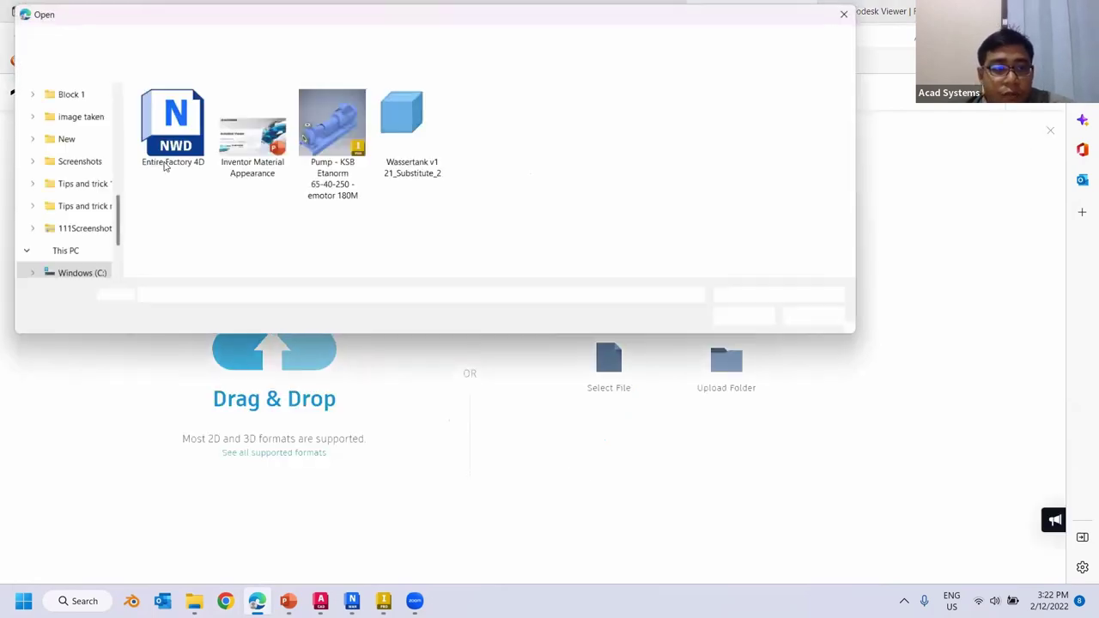
pyautogui.click(171, 170)
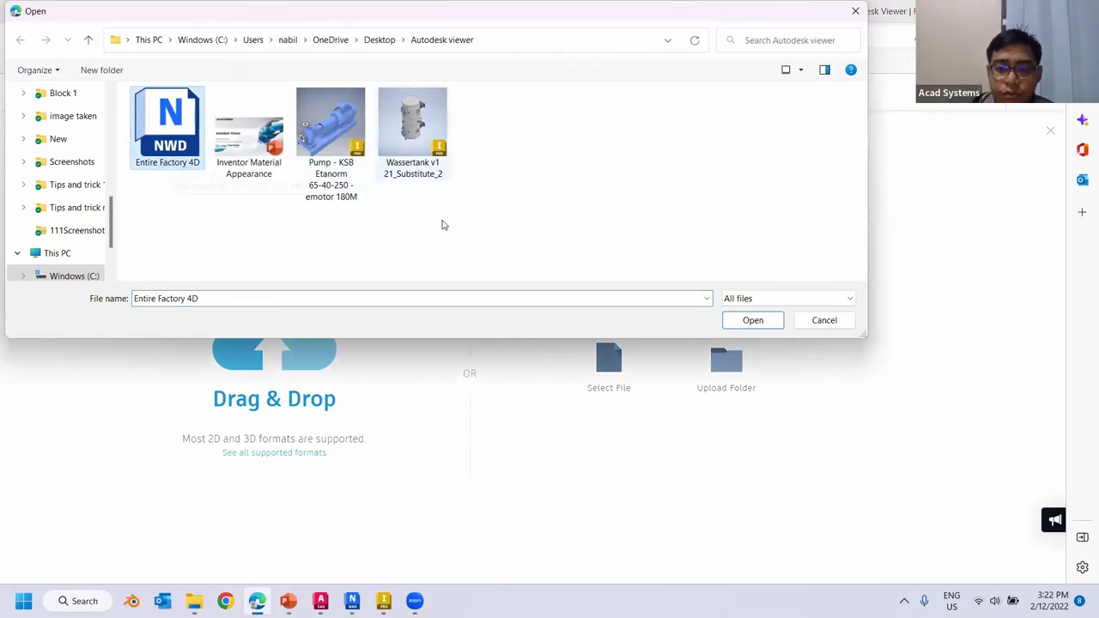
pyautogui.click(833, 324)
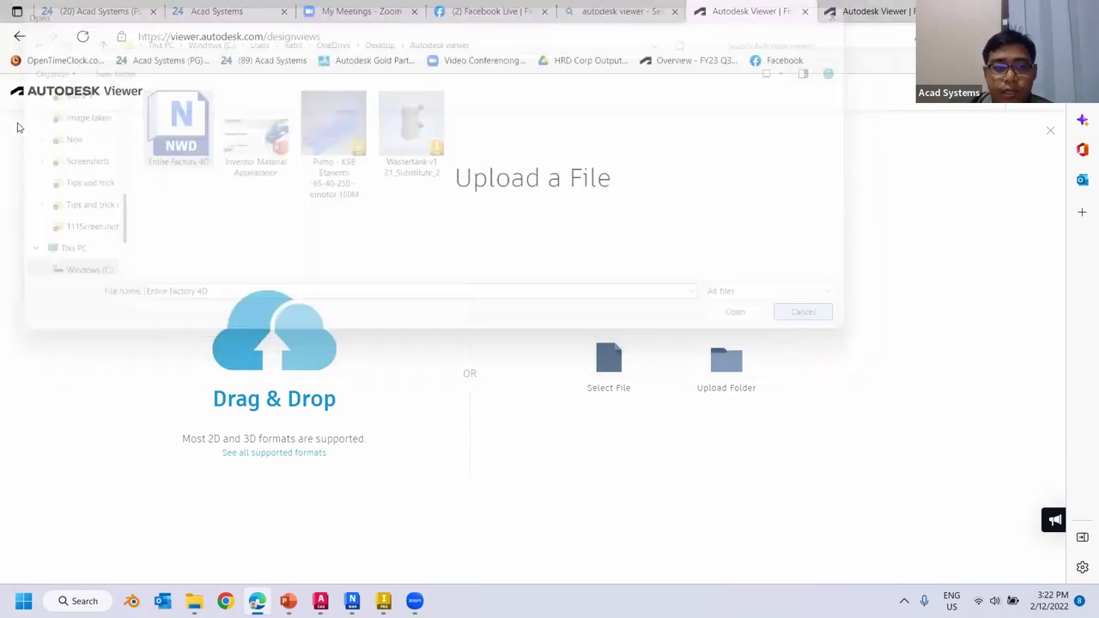
# Step: Open the already uploaded Entire Factory 4D.nwd from the Design Views list
pyautogui.click(75, 98)
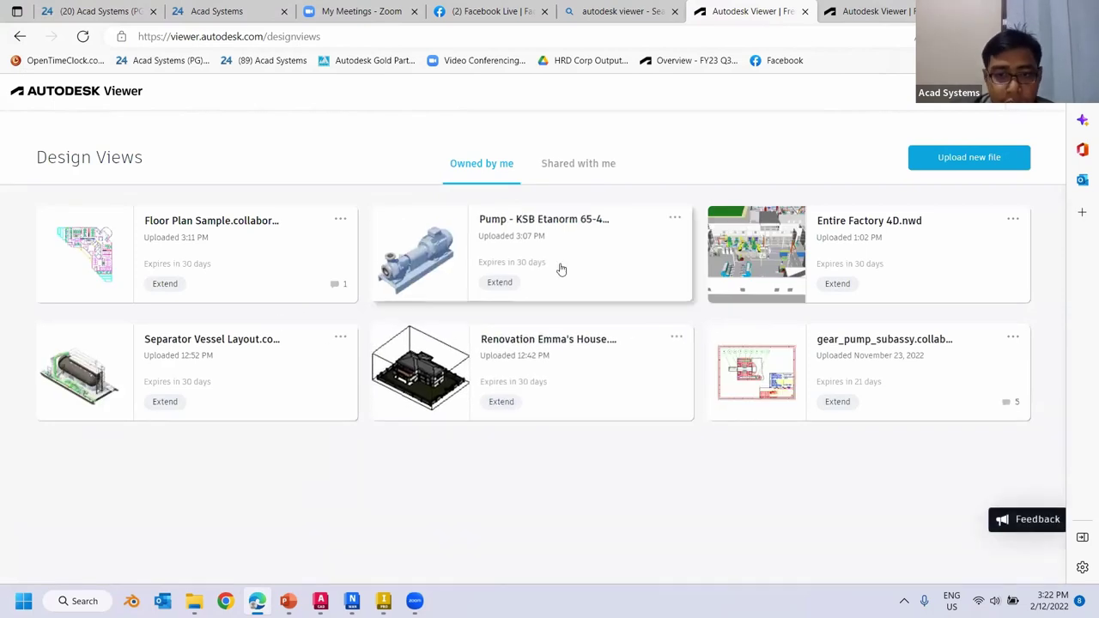
pyautogui.click(882, 246)
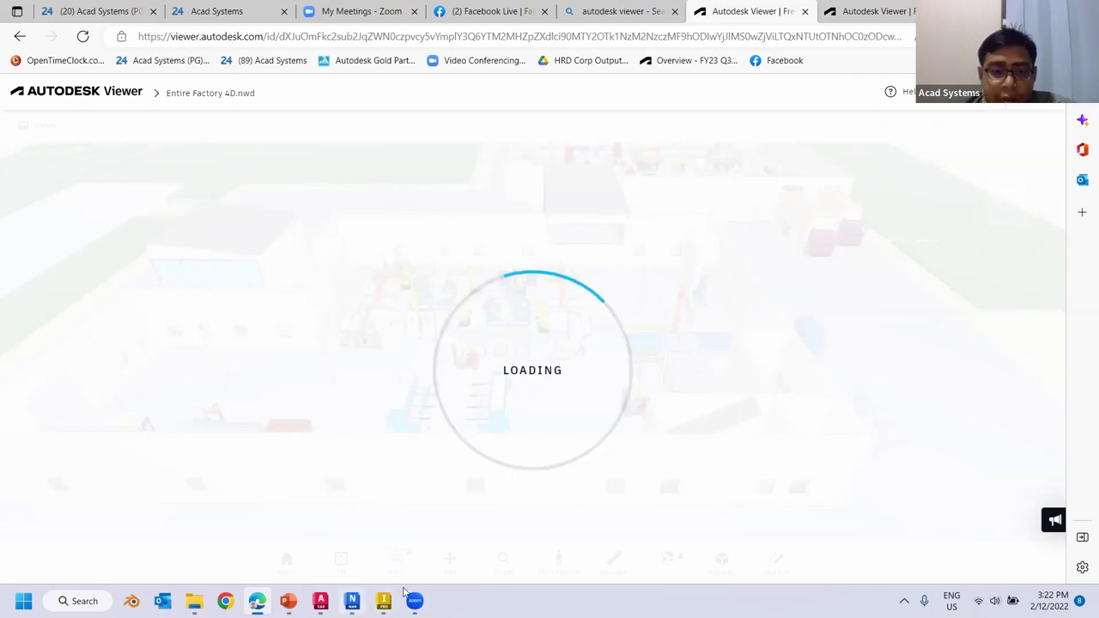
# Step: Switch to Navisworks Manage and show the Assembly Area saved viewpoint of the factory model
pyautogui.hotkey('alt', 'Tab')
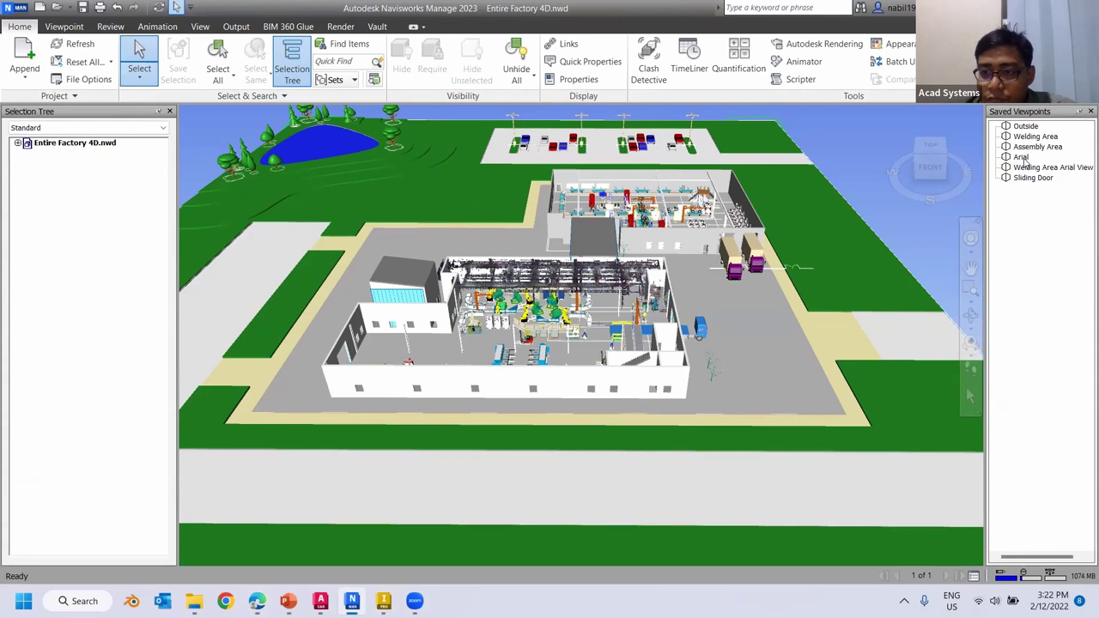
pyautogui.click(1045, 148)
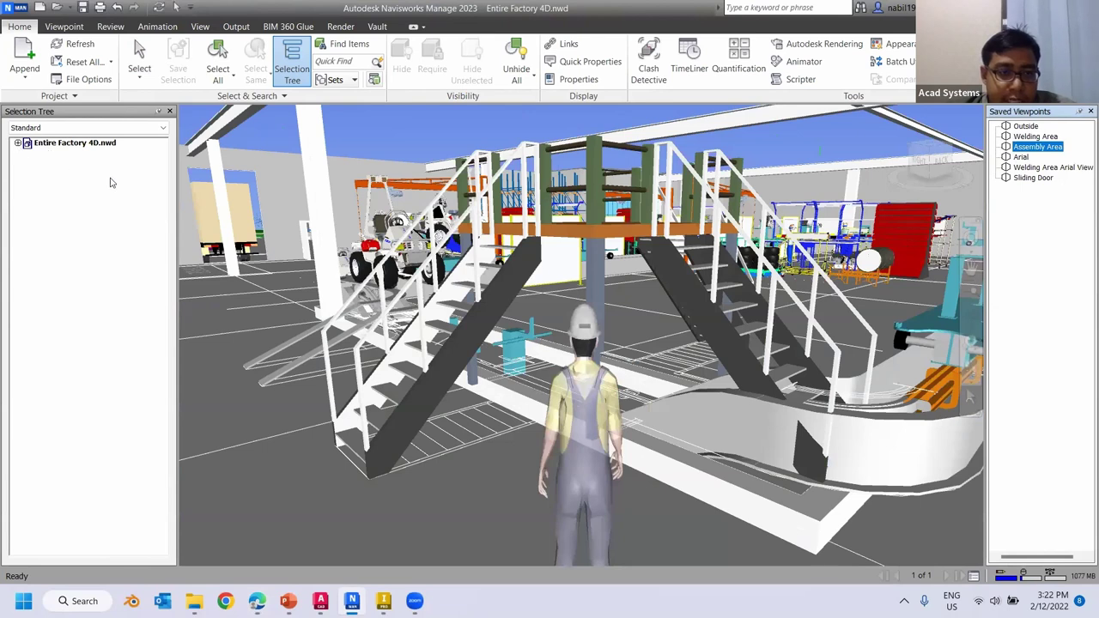
# Step: Browse more saved viewpoints in Navisworks, return to Autodesk Viewer and show the factory's Assembly Area view there
pyautogui.press('Down')
pyautogui.press('Down')
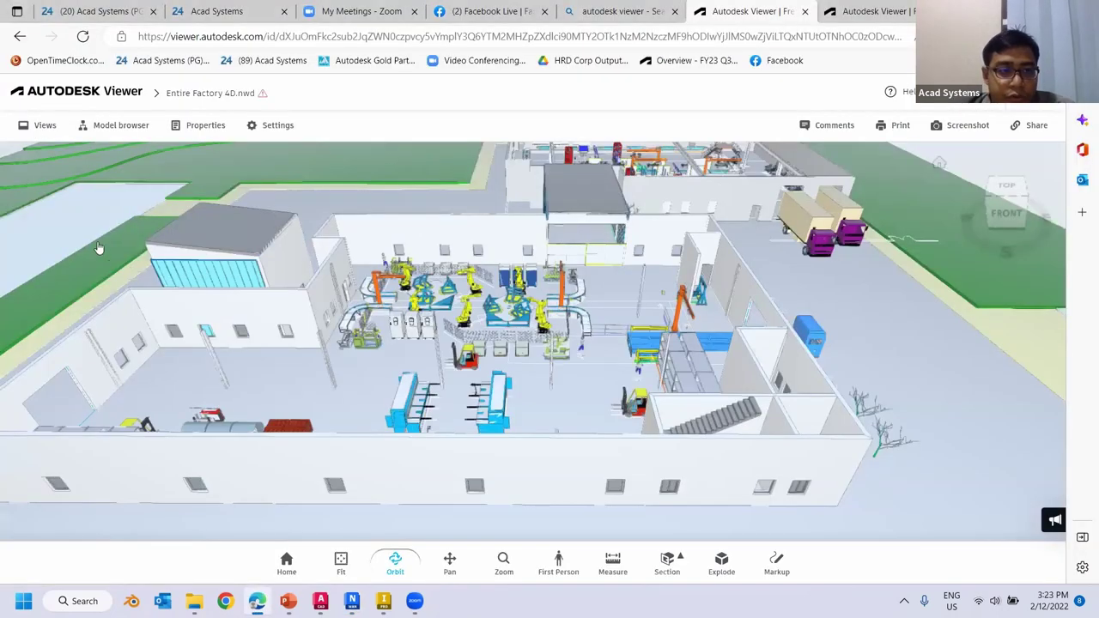
pyautogui.moveTo(80, 262); pyautogui.dragTo(85, 286)
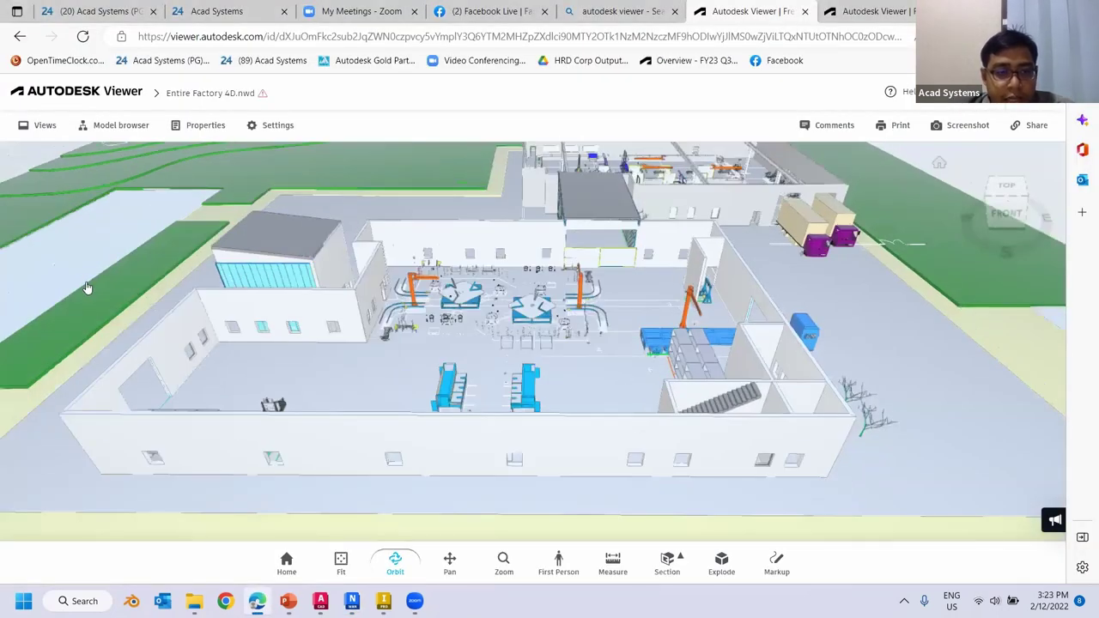
pyautogui.click(85, 332)
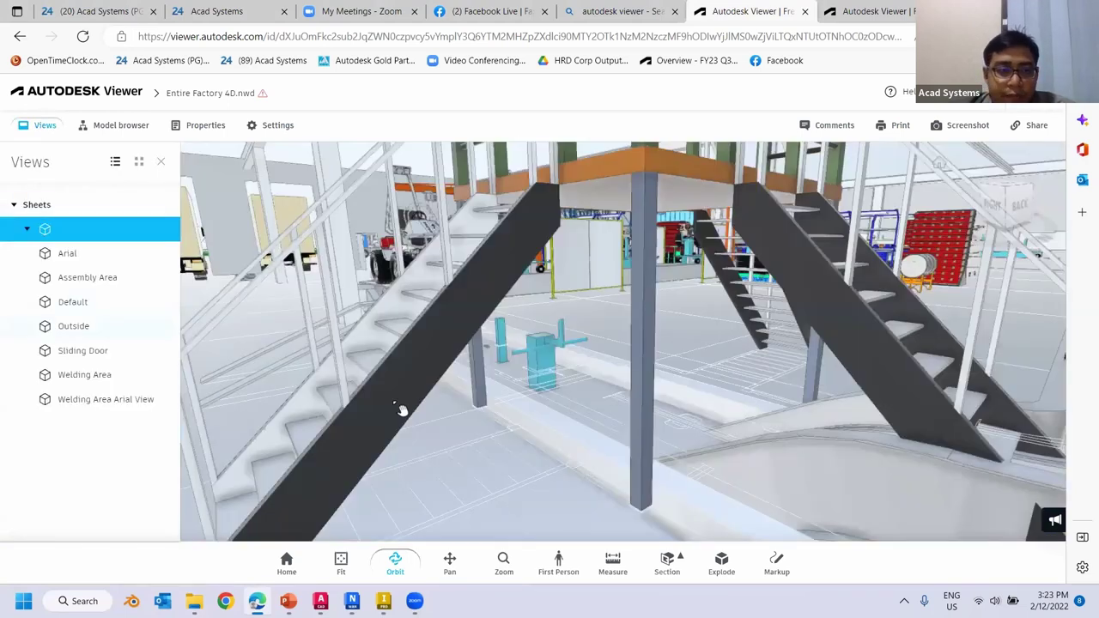
pyautogui.doubleClick(444, 344)
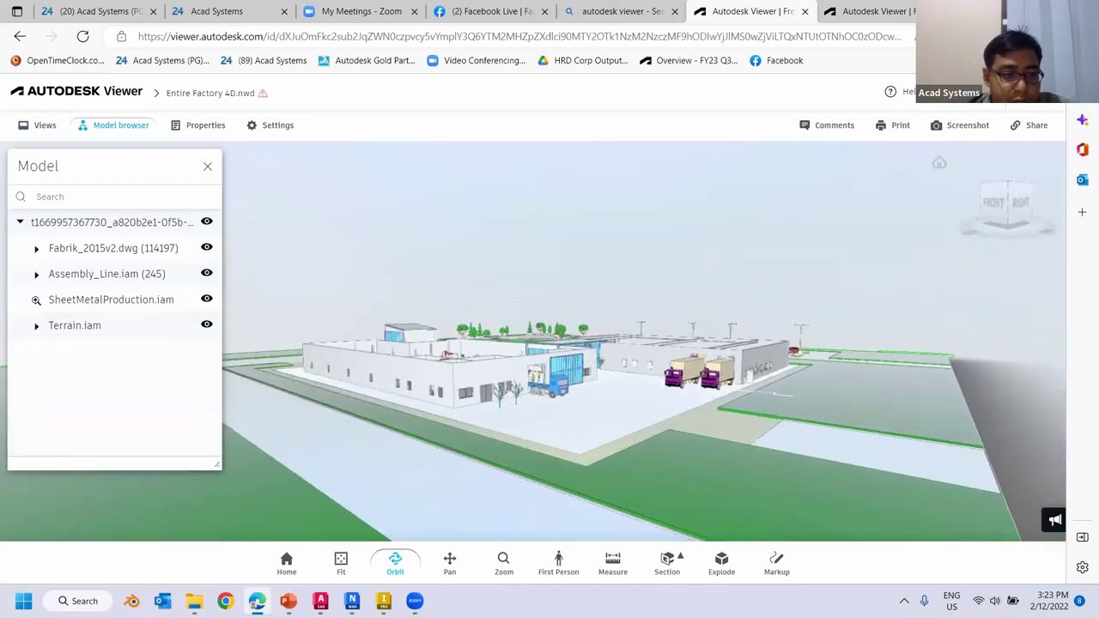
# Step: Expand SheetMetalProduction.iam in the model tree, isolate Slewing Arm Jib Crane:1 and frame it in the view
pyautogui.doubleClick(37, 300)
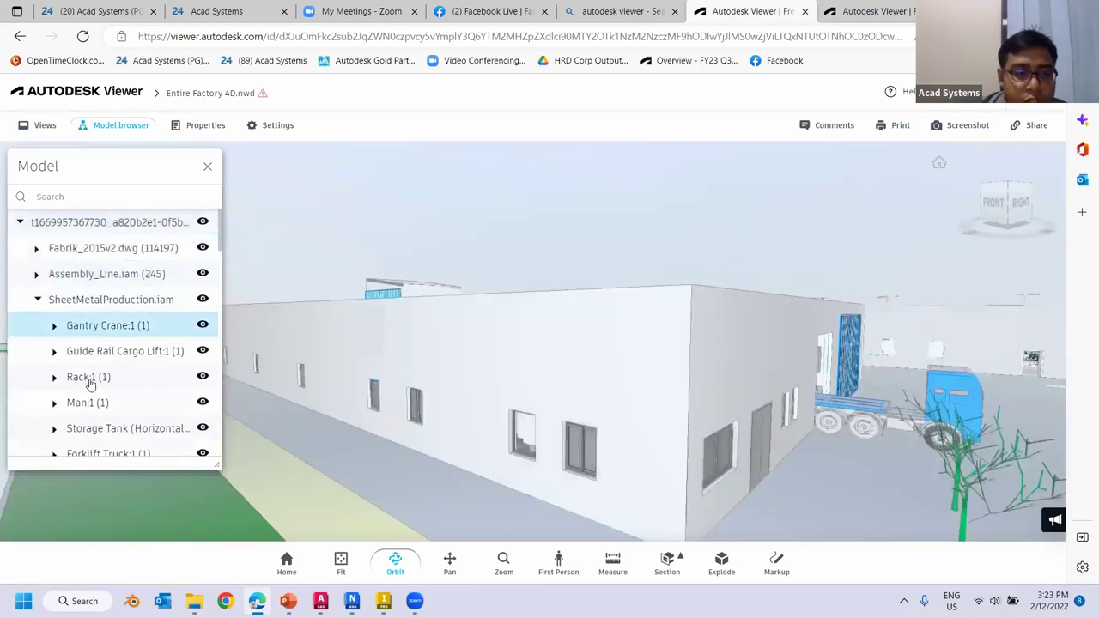
pyautogui.scroll(-3, 106, 421)
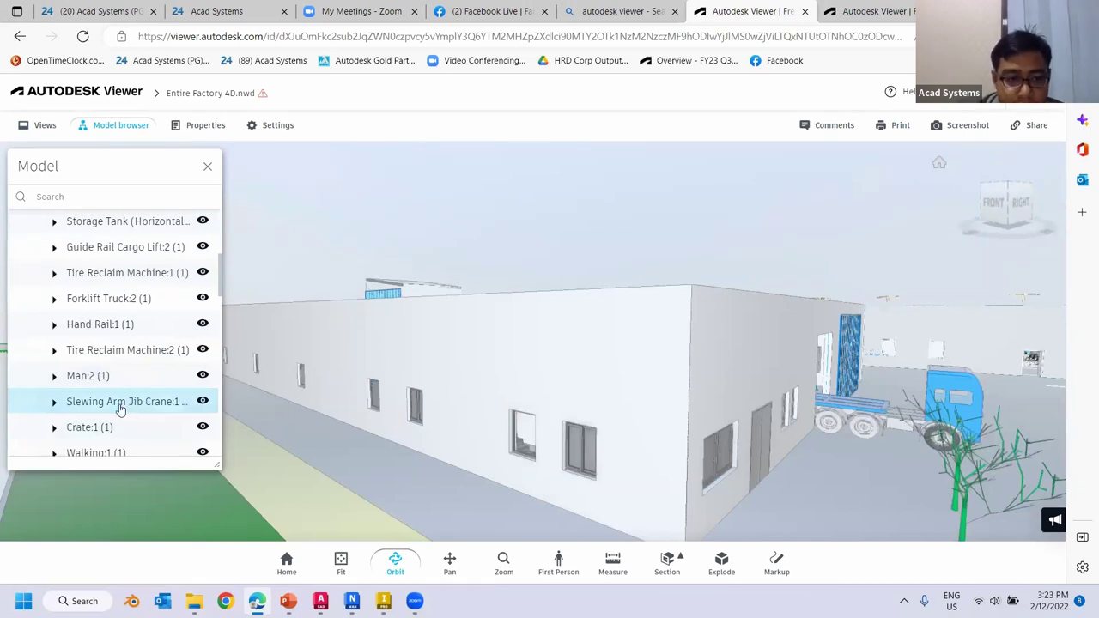
pyautogui.click(121, 410)
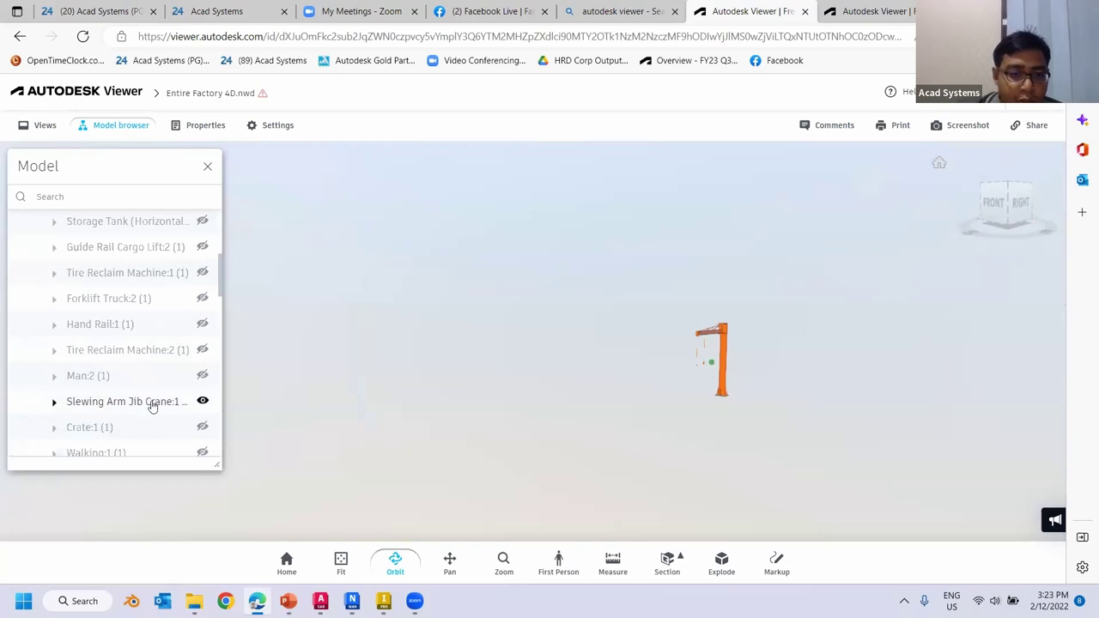
pyautogui.doubleClick(89, 404)
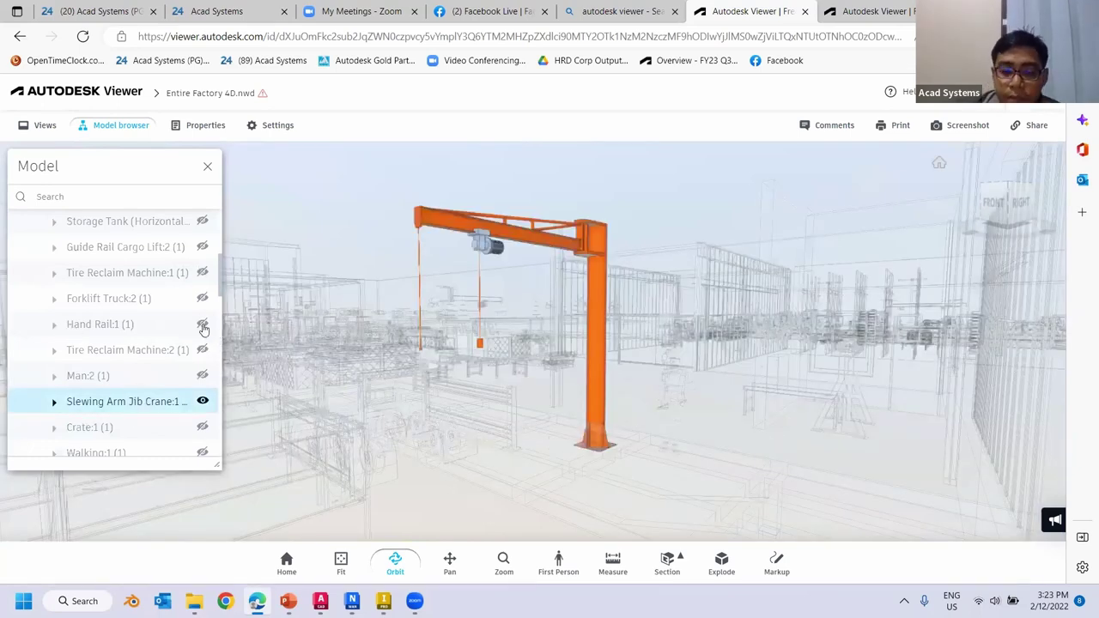
# Step: Isolate Hand Rail:3 of the SheetMetalProduction assembly, inspect it and bring the whole factory back into view
pyautogui.scroll(-10, 112, 365)
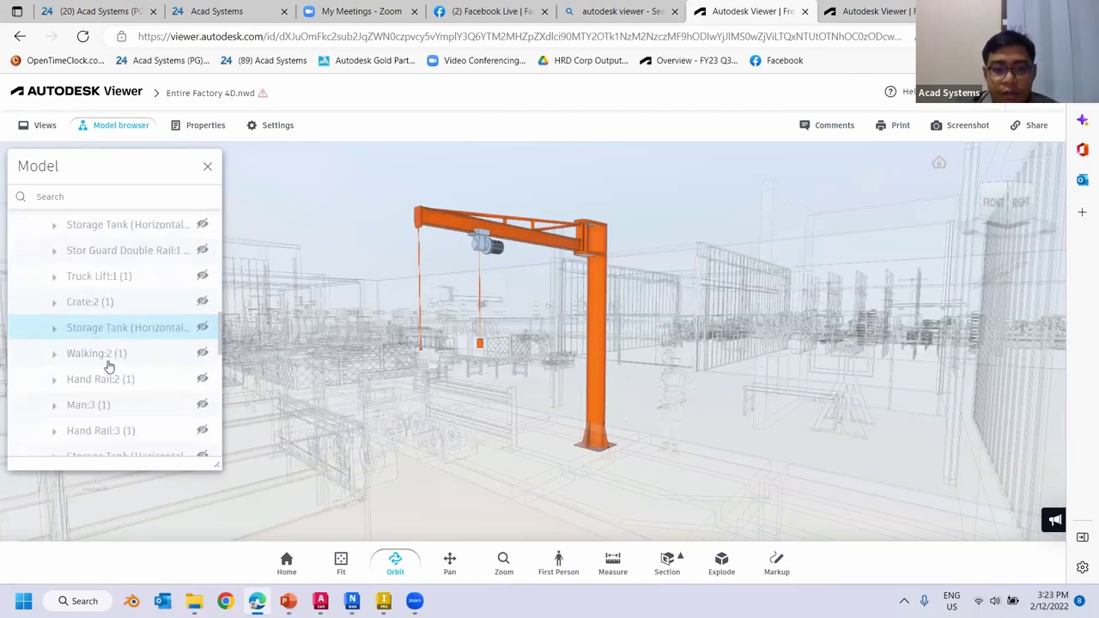
pyautogui.click(101, 428)
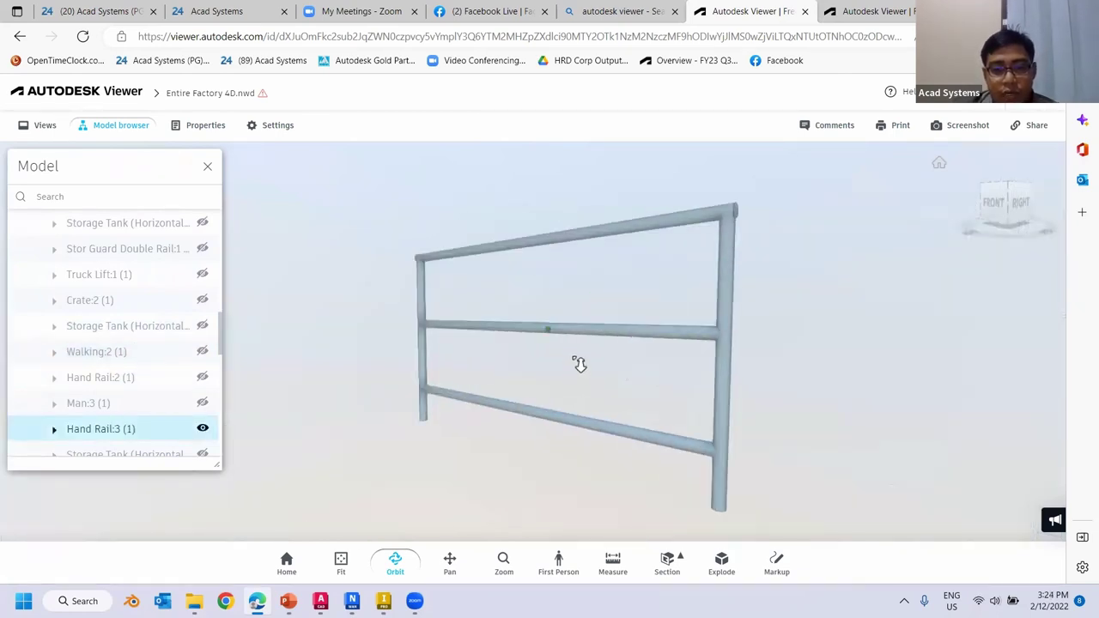
pyautogui.scroll(1, 579, 364)
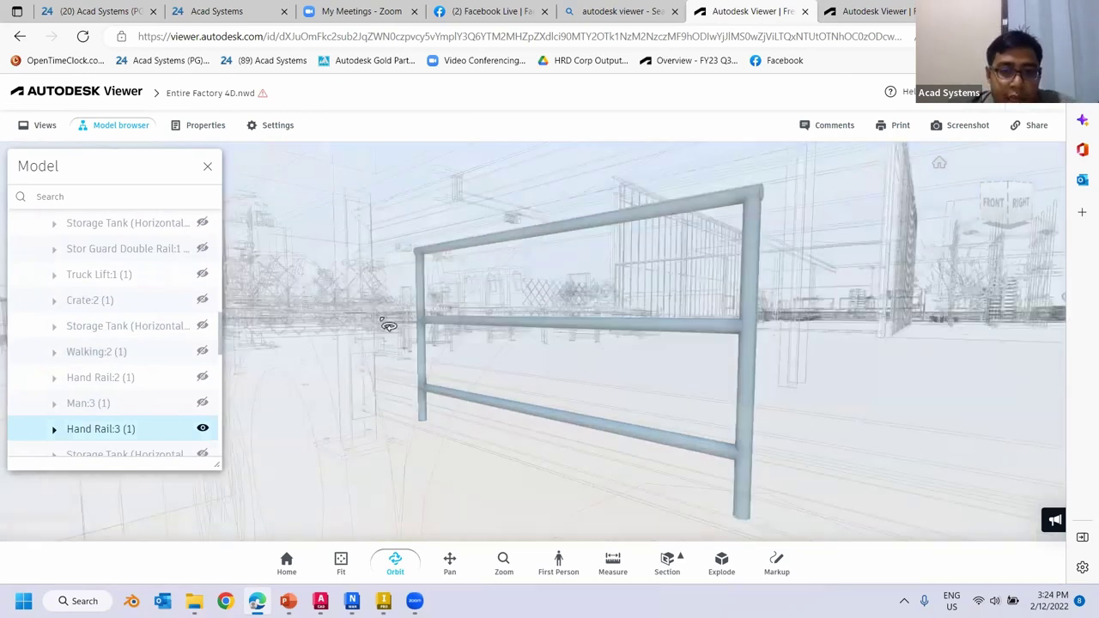
pyautogui.click(546, 395)
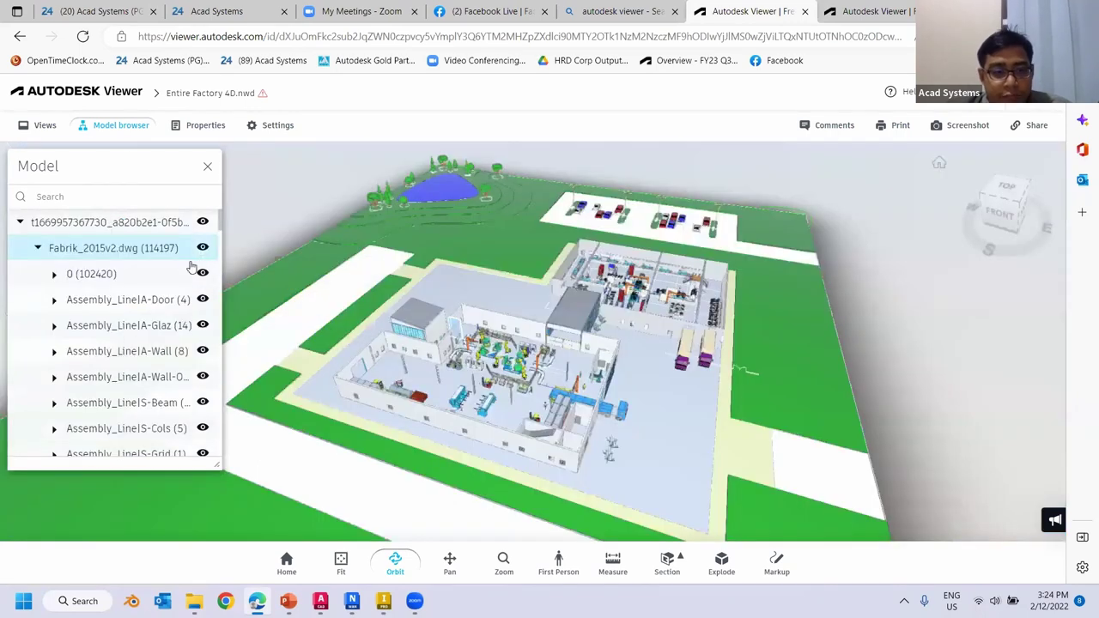
# Step: Hide Fabrik_2015v2.dwg and Terrain.iam in the factory model and make both components visible again
pyautogui.click(203, 247)
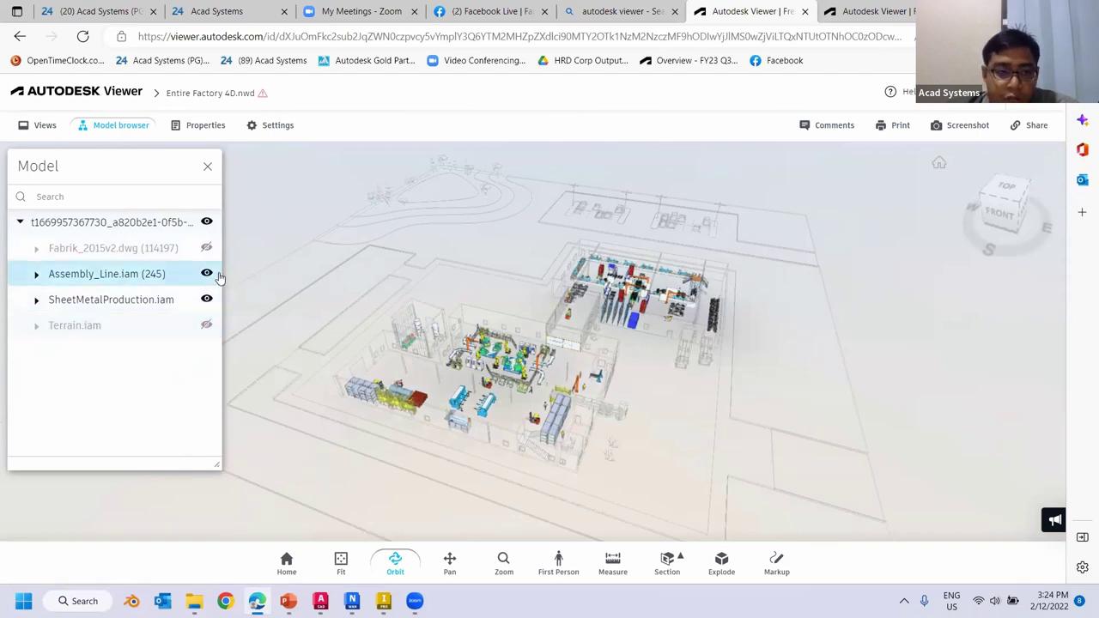
pyautogui.click(206, 326)
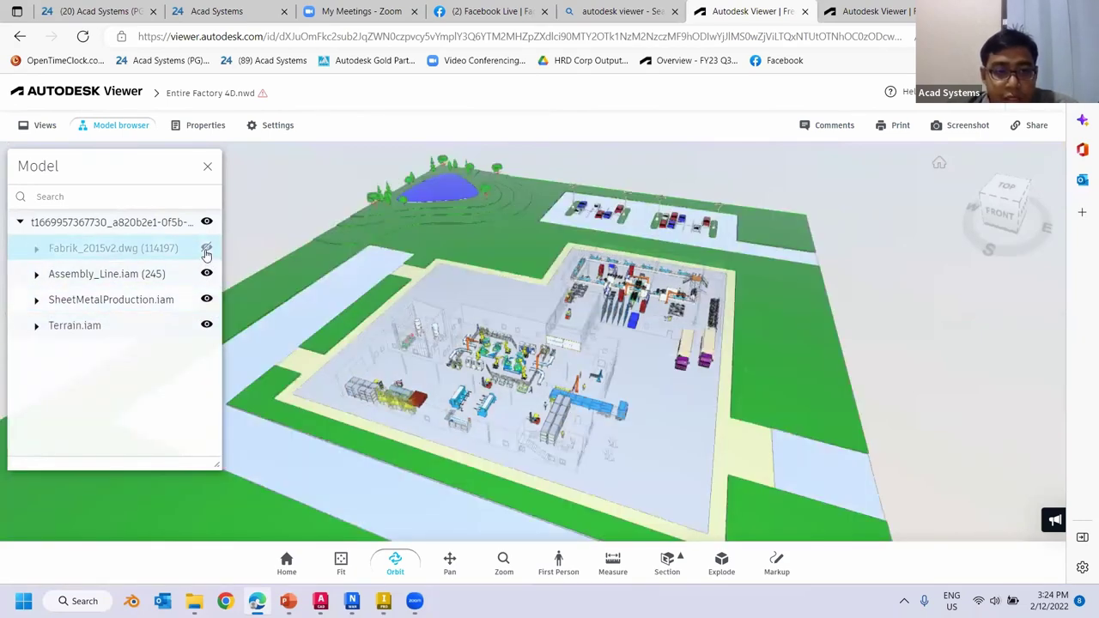
pyautogui.click(206, 250)
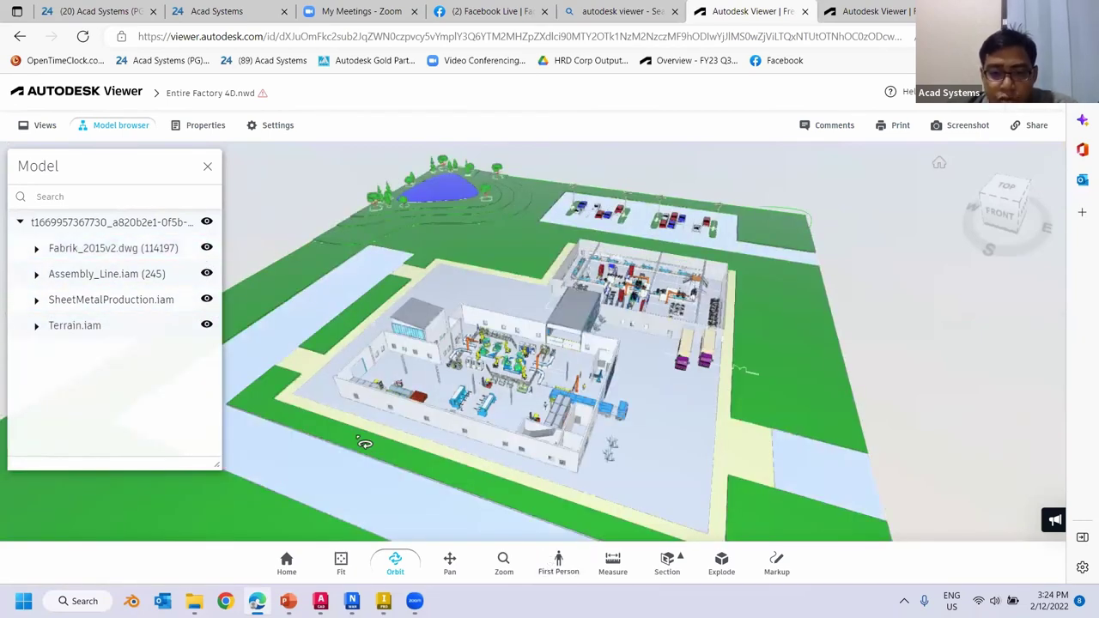
# Step: Start First Person navigation in the factory model, descend to ground level and walk toward the blue truck outside the building
pyautogui.moveTo(470, 481); pyautogui.dragTo(564, 470)
pyautogui.moveTo(556, 522); pyautogui.dragTo(567, 472)
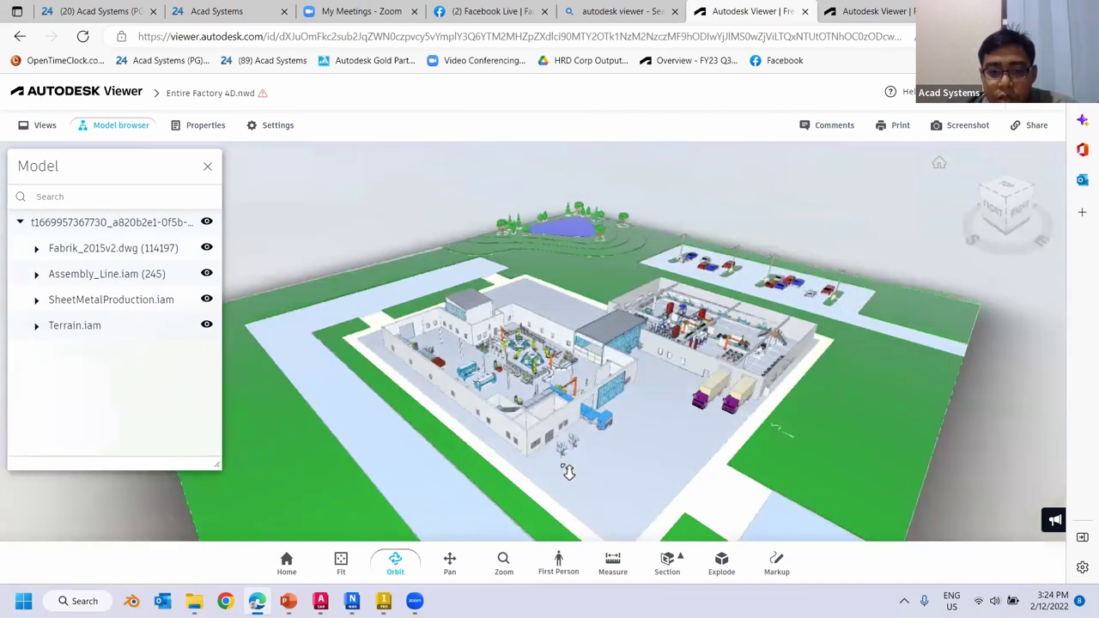
pyautogui.moveTo(528, 376); pyautogui.dragTo(587, 418)
pyautogui.scroll(5, 587, 419)
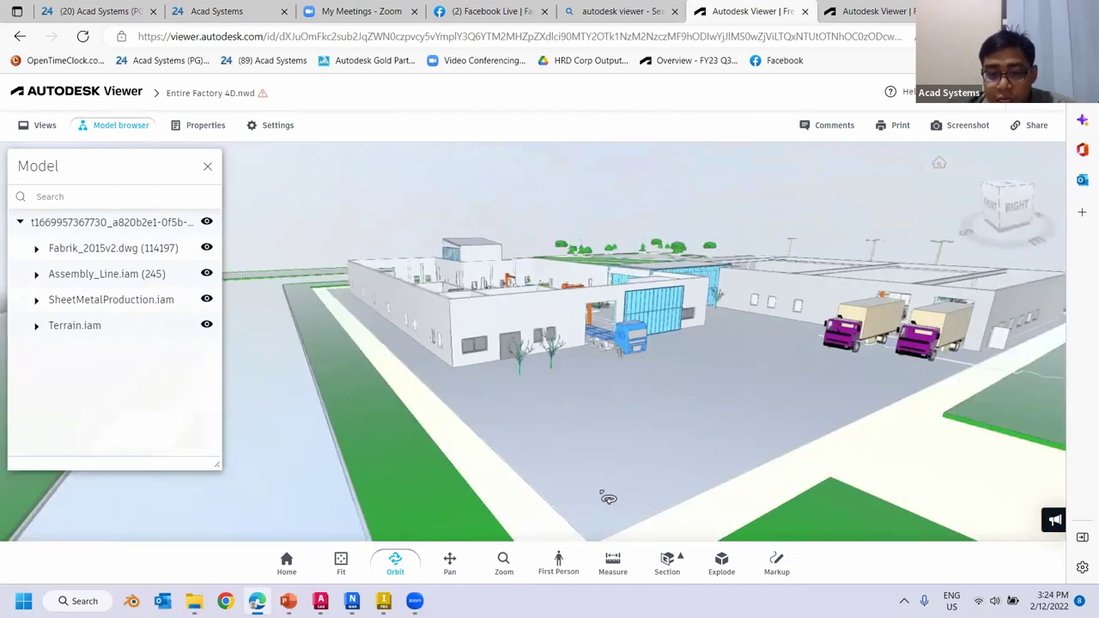
pyautogui.scroll(-3, 608, 498)
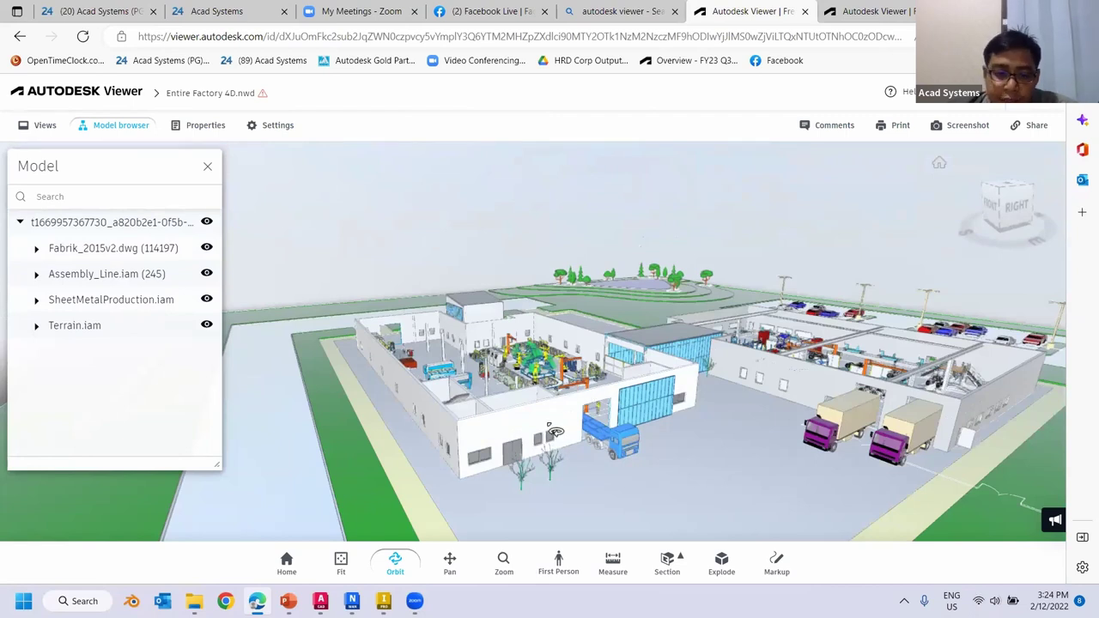
pyautogui.click(558, 564)
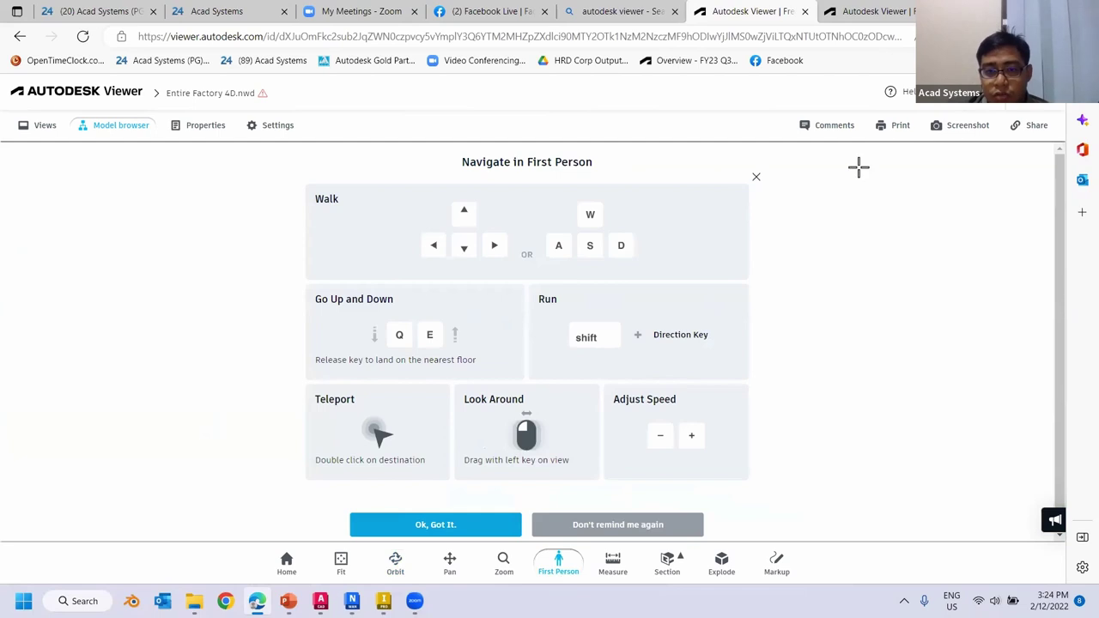
pyautogui.press('Down')
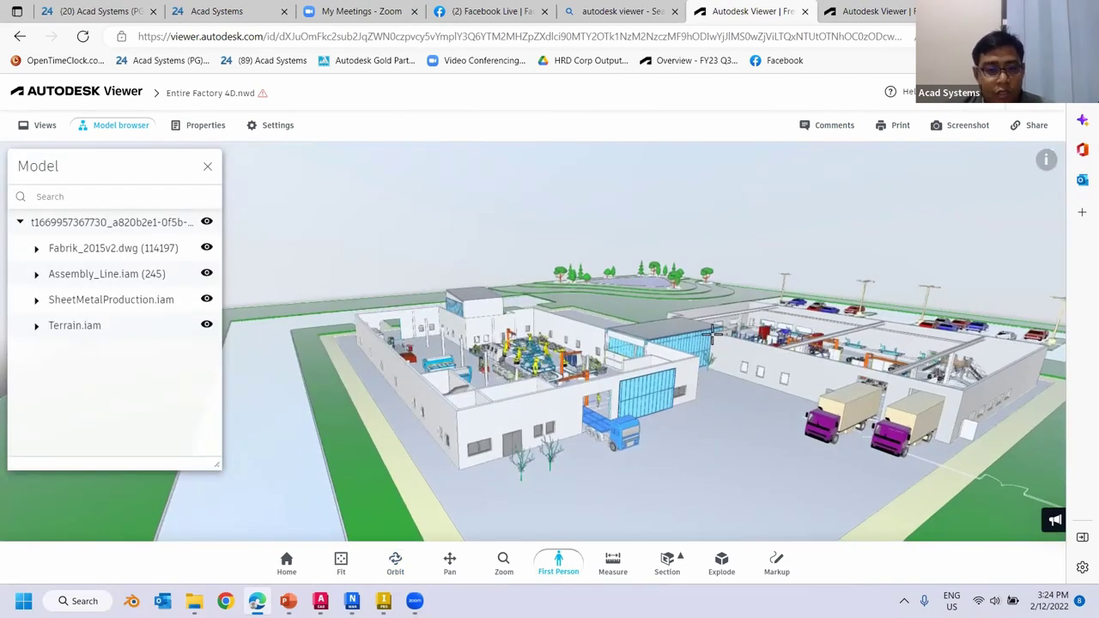
pyautogui.press('q')
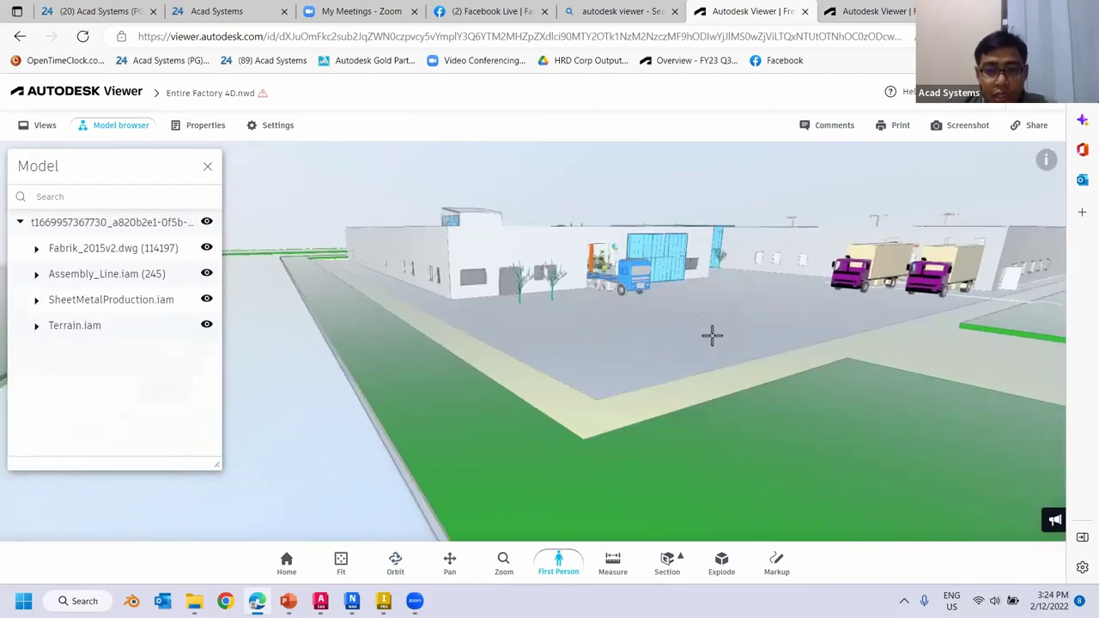
pyautogui.press('w')
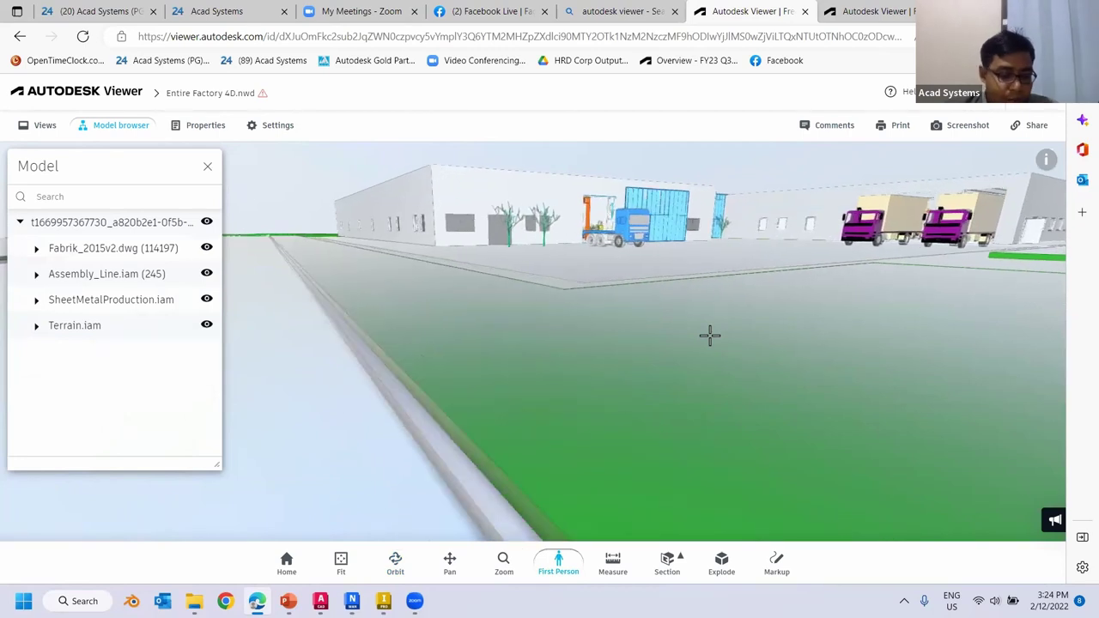
pyautogui.press('w')
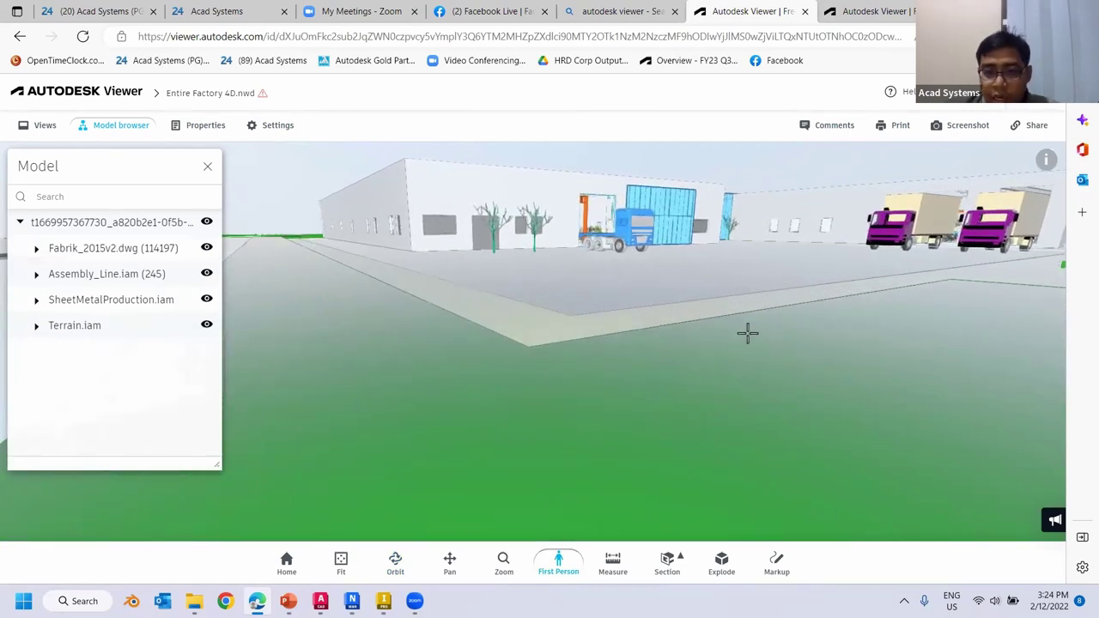
pyautogui.press('w')
pyautogui.moveTo(702, 311); pyautogui.dragTo(552, 320)
pyautogui.press('w')
pyautogui.press('w')
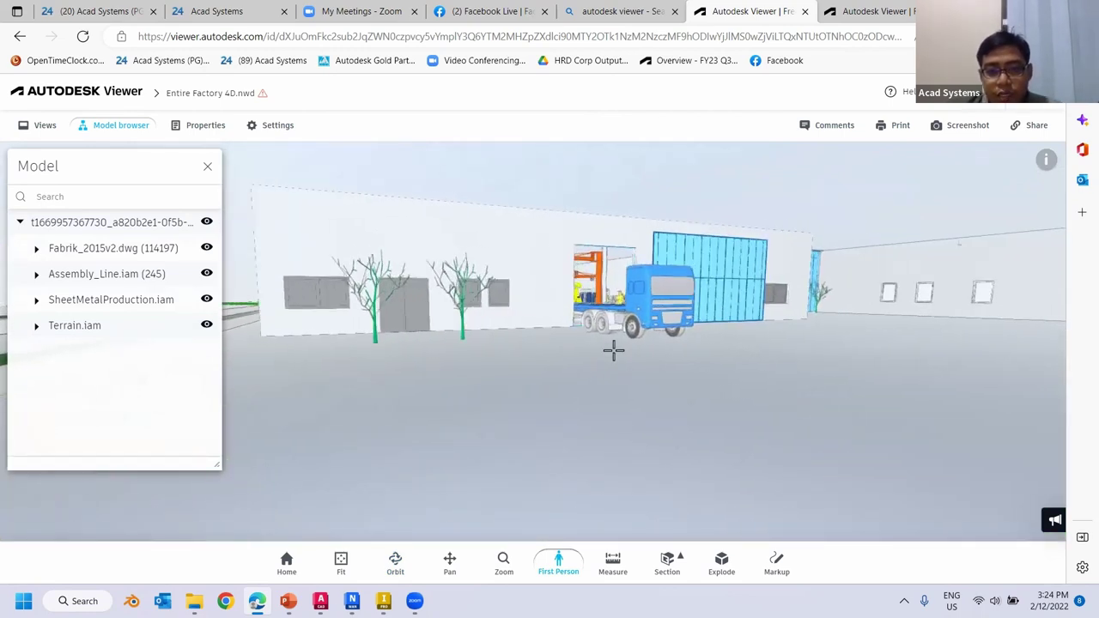
# Step: Set the walk speed to 6 and walk past the blue truck into the factory hall
pyautogui.press('w')
pyautogui.moveTo(613, 351); pyautogui.dragTo(644, 351)
pyautogui.scroll(1, 644, 350)
pyautogui.press('w')
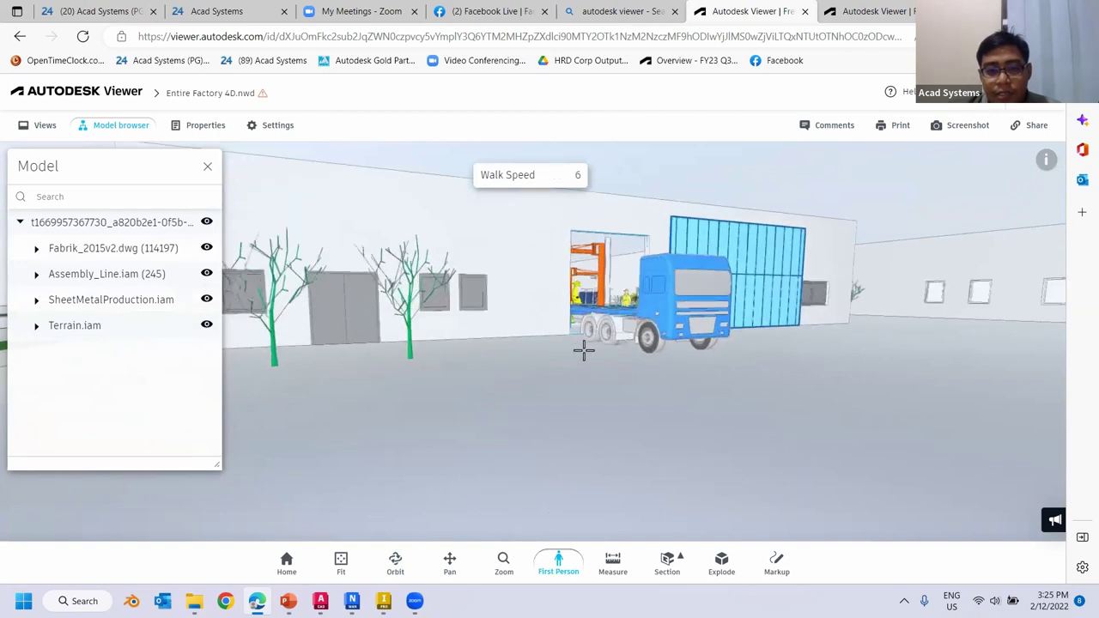
pyautogui.press('w')
pyautogui.moveTo(551, 350); pyautogui.dragTo(817, 350)
pyautogui.press('w')
pyautogui.press('w')
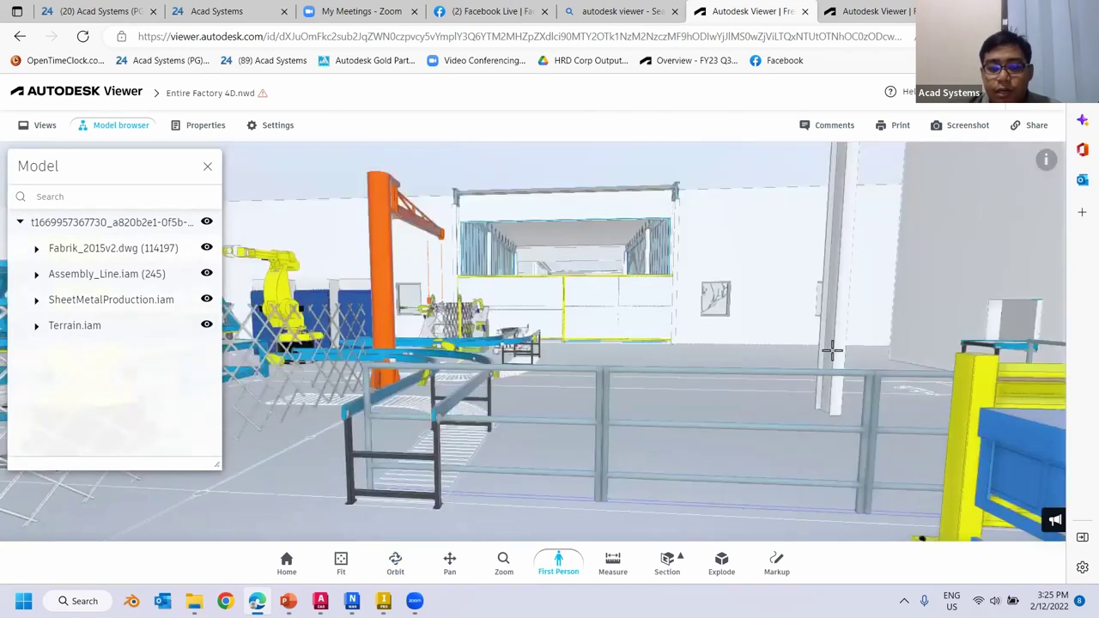
# Step: Walk through the factory hall past the workstations and look around the storage area with the parked buggies
pyautogui.press('w')
pyautogui.moveTo(736, 364); pyautogui.dragTo(784, 378)
pyautogui.press('w')
pyautogui.press('w')
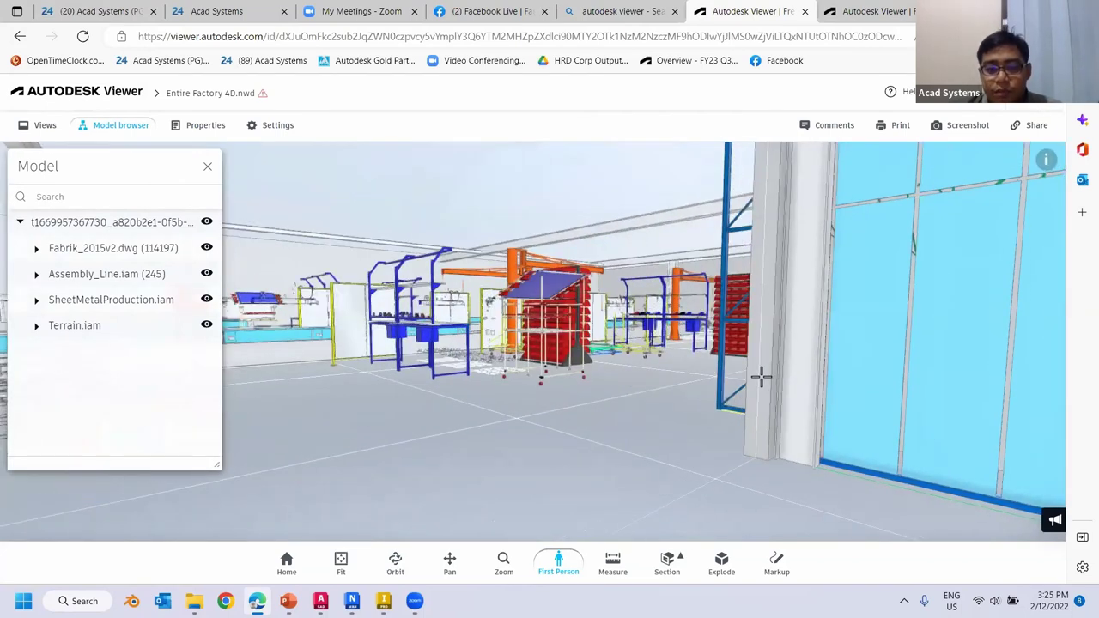
pyautogui.press('w')
pyautogui.moveTo(305, 146); pyautogui.dragTo(576, 189)
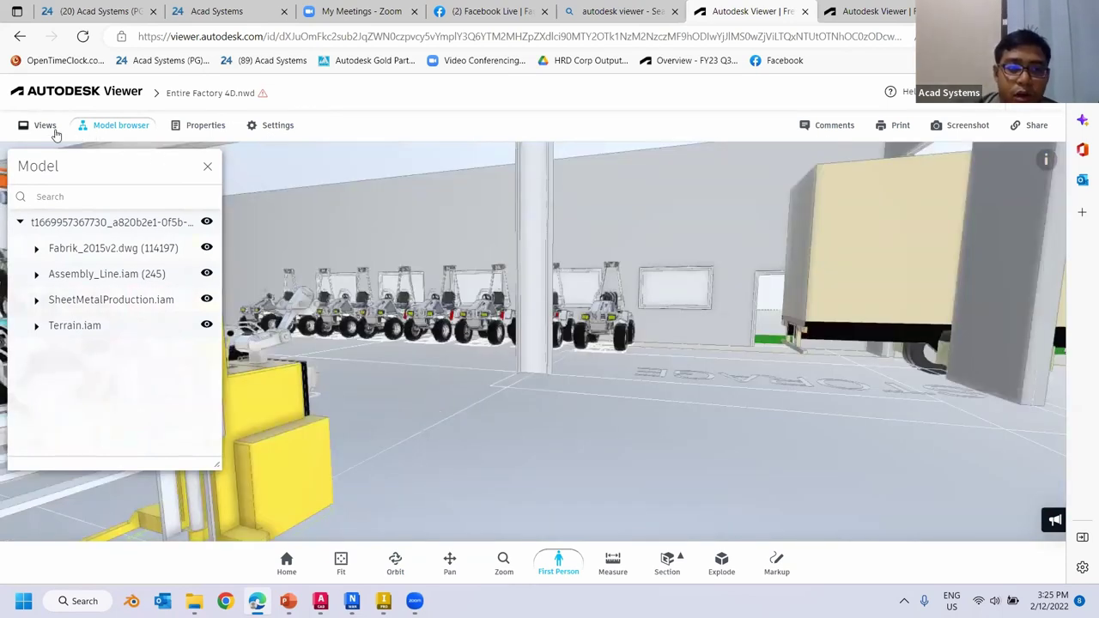
# Step: Open the house renovation Revit model from the Design Views list and start First Person navigation
pyautogui.click(121, 94)
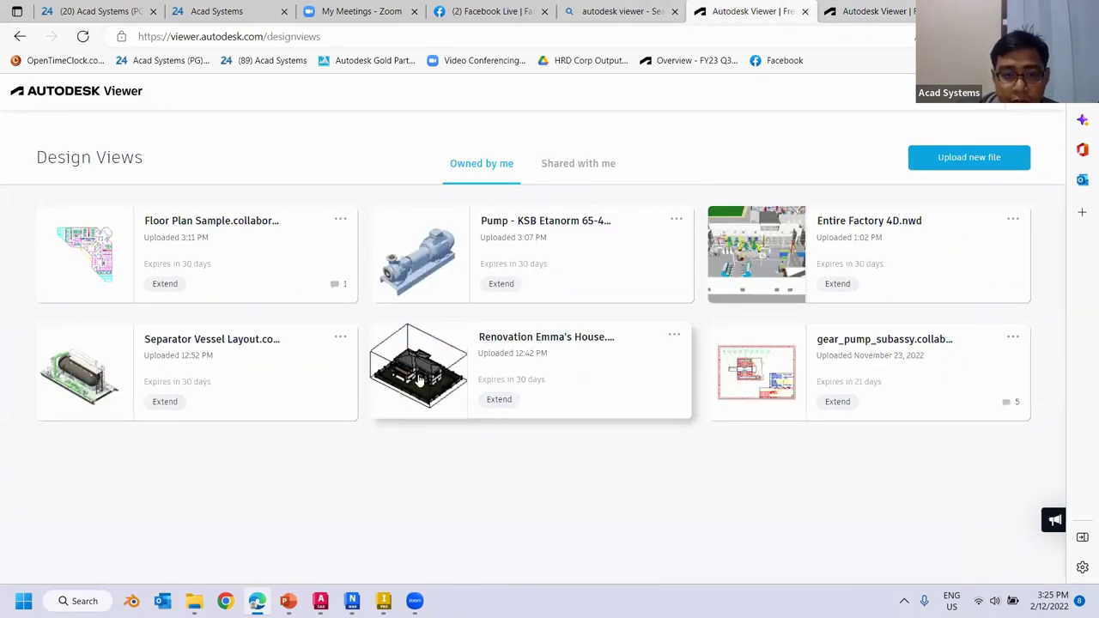
pyautogui.click(420, 379)
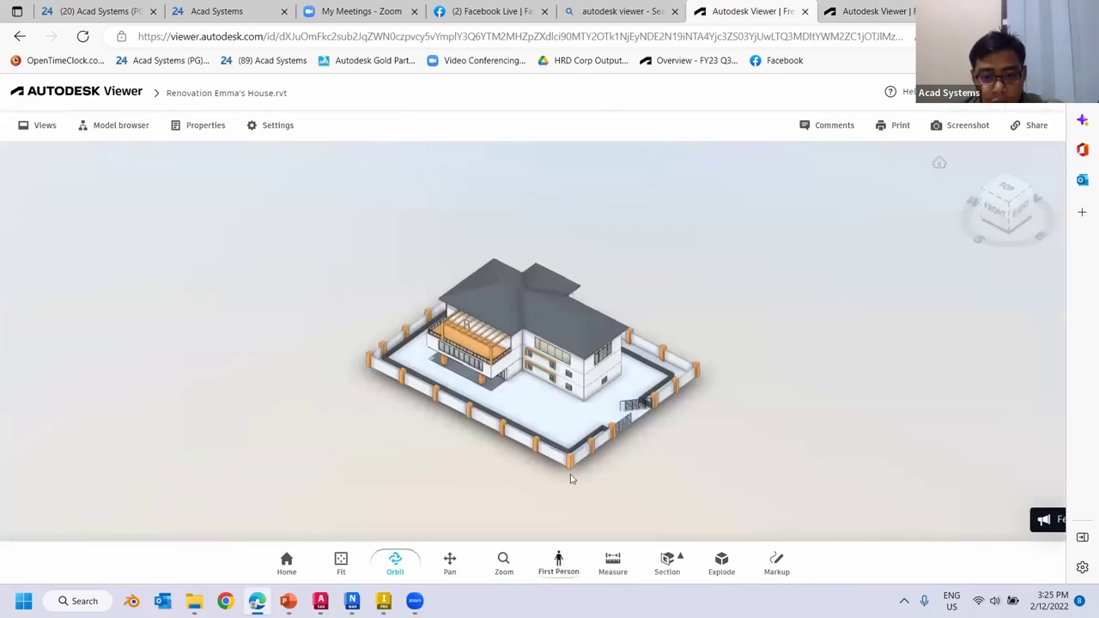
pyautogui.click(558, 562)
pyautogui.click(754, 178)
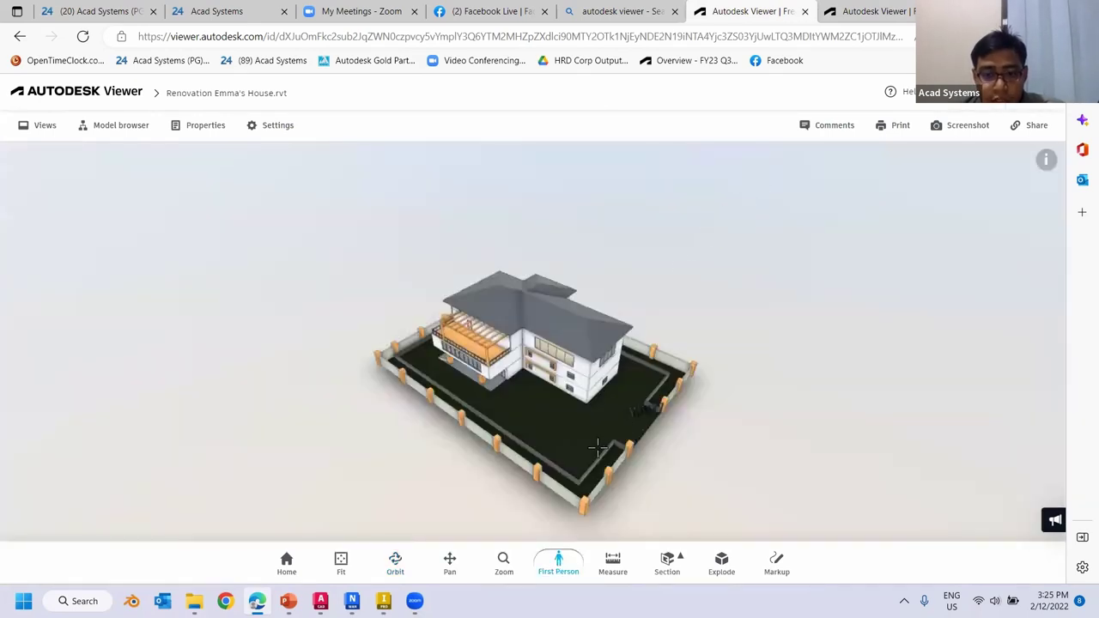
# Step: Approach the house renovation model in First Person navigation, looking down over the roof and the fenced yard
pyautogui.press('w')
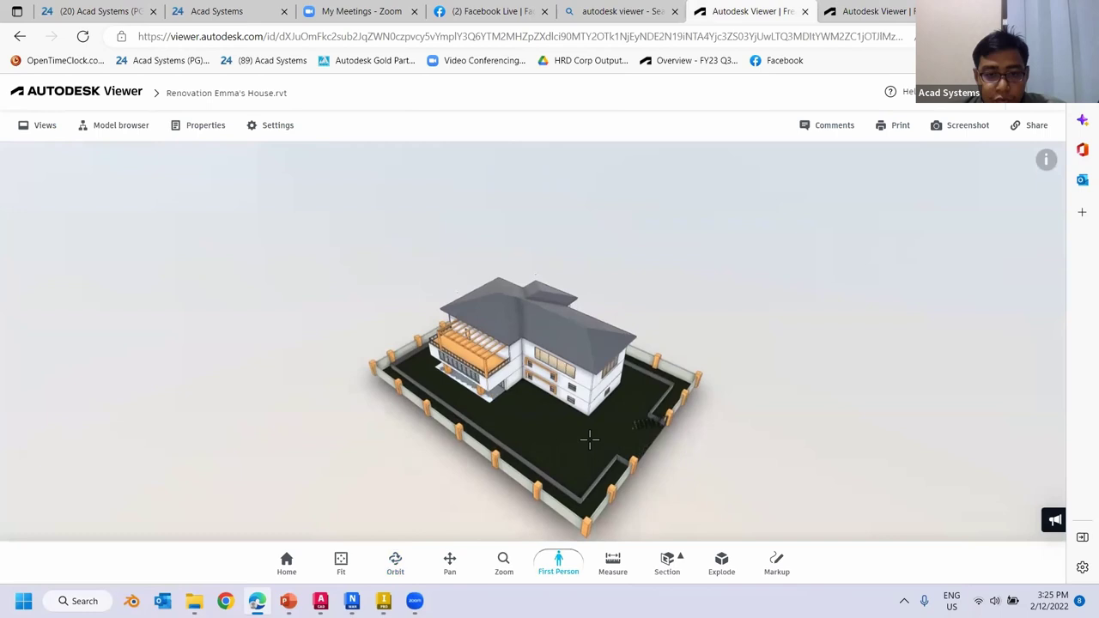
pyautogui.press('w')
pyautogui.moveTo(584, 474); pyautogui.dragTo(584, 432)
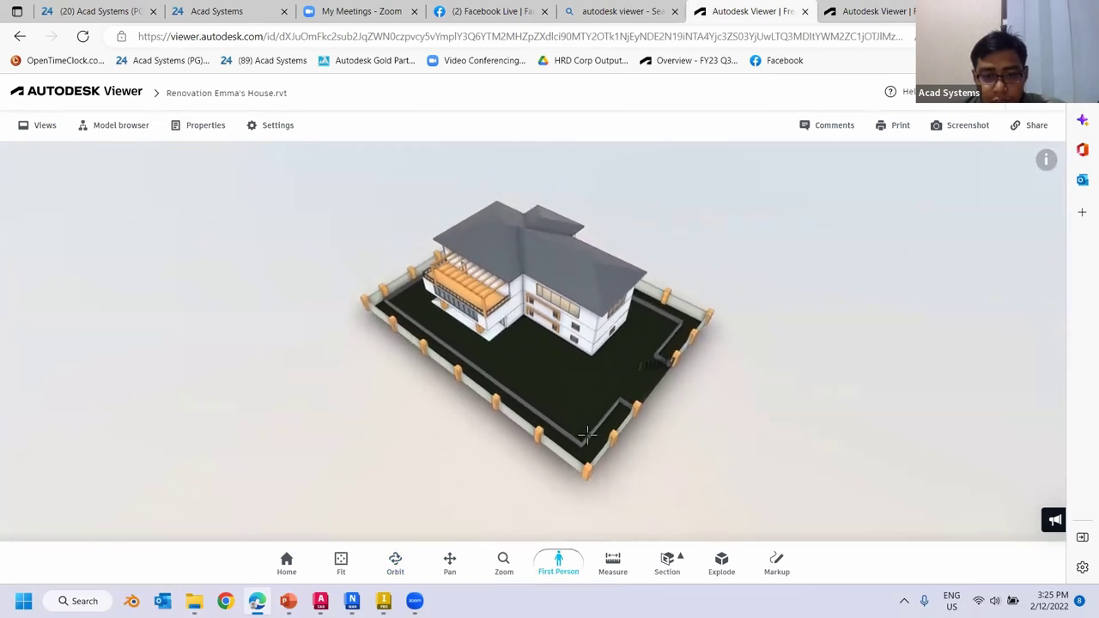
pyautogui.scroll(3, 601, 434)
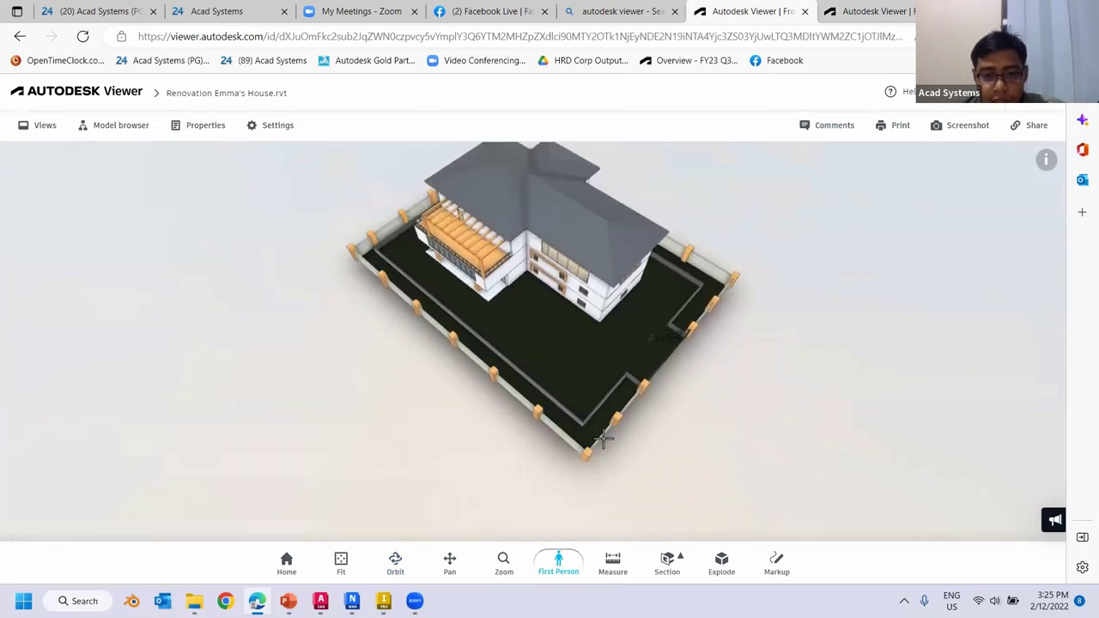
pyautogui.scroll(3, 608, 432)
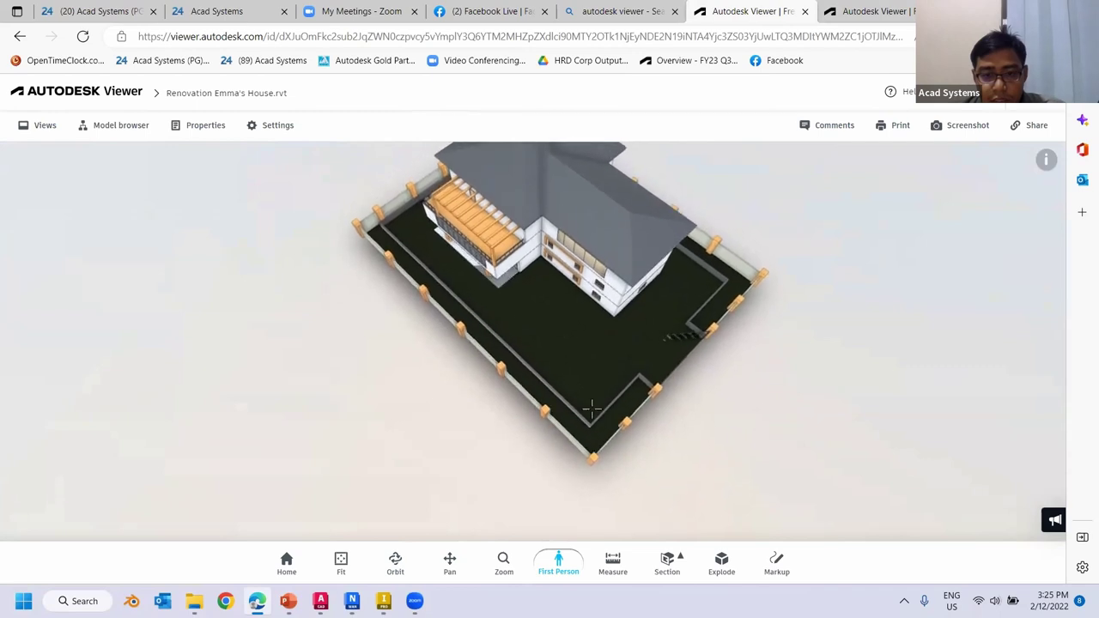
pyautogui.scroll(3, 595, 409)
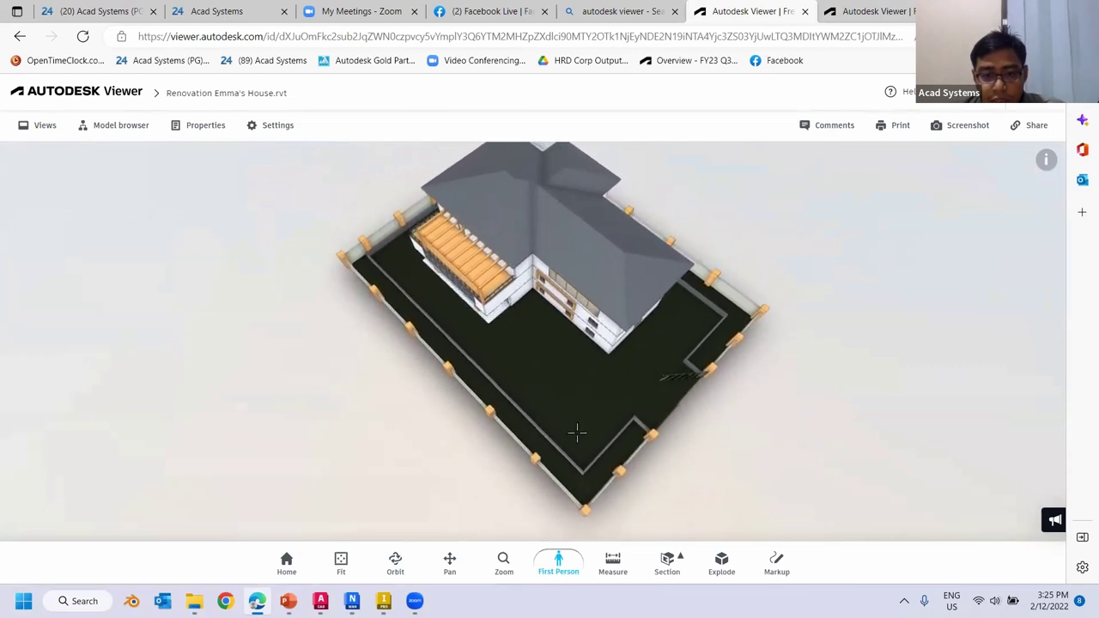
pyautogui.scroll(3, 569, 437)
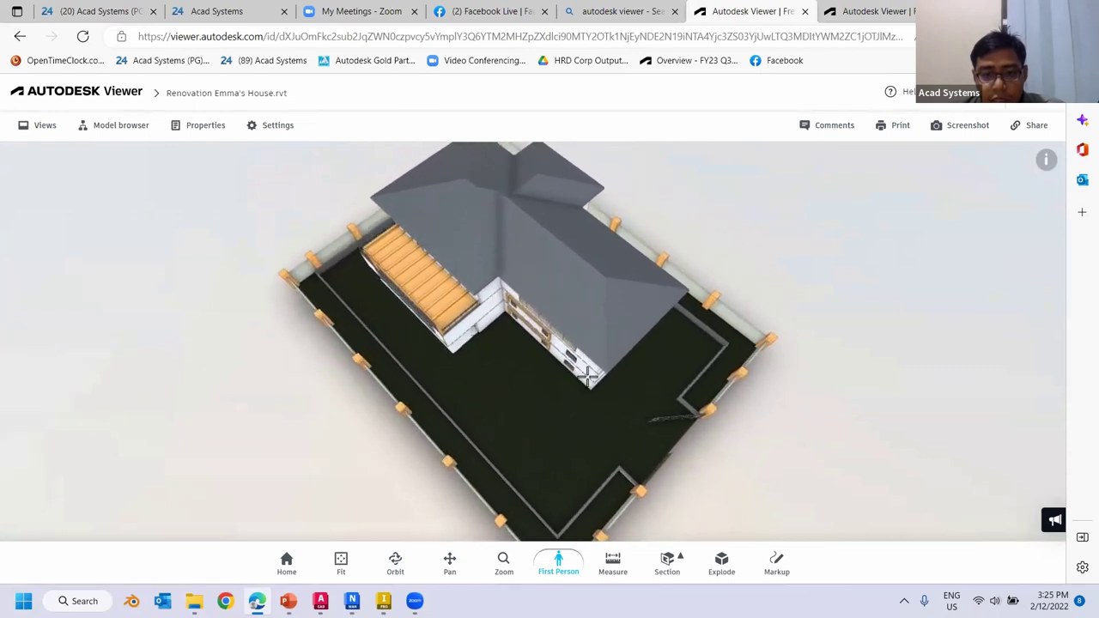
pyautogui.scroll(4, 586, 332)
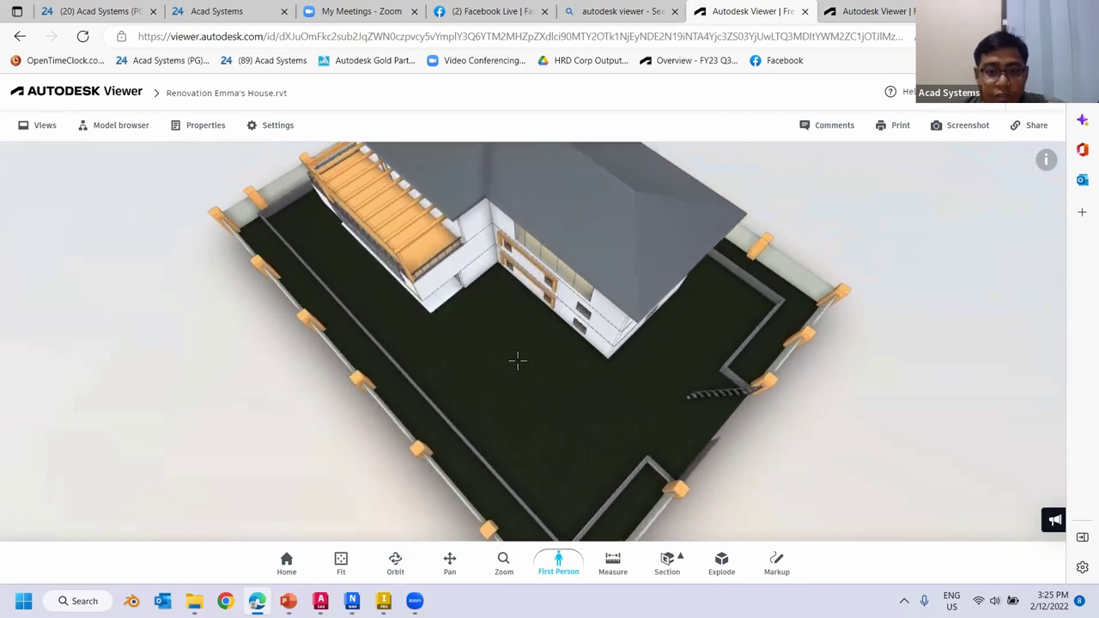
# Step: Walk into the house and go up the interior staircase, looking around between its railings
pyautogui.moveTo(514, 370); pyautogui.dragTo(701, 353)
pyautogui.press('w')
pyautogui.scroll(6, 701, 352)
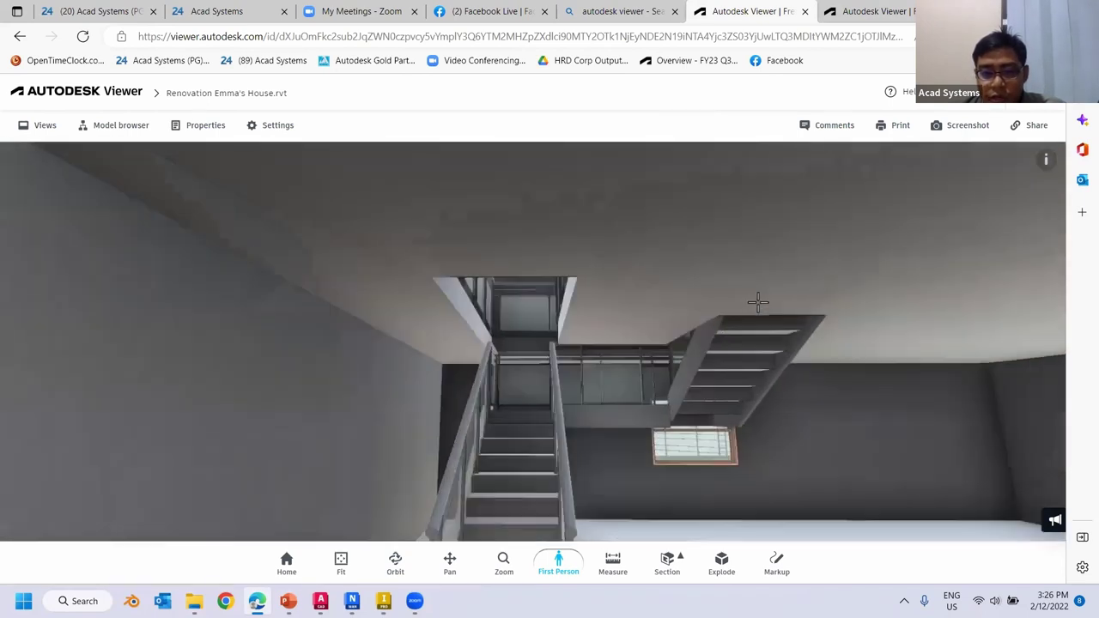
pyautogui.scroll(2, 822, 339)
pyautogui.moveTo(822, 338); pyautogui.dragTo(914, 387)
pyautogui.scroll(3, 759, 384)
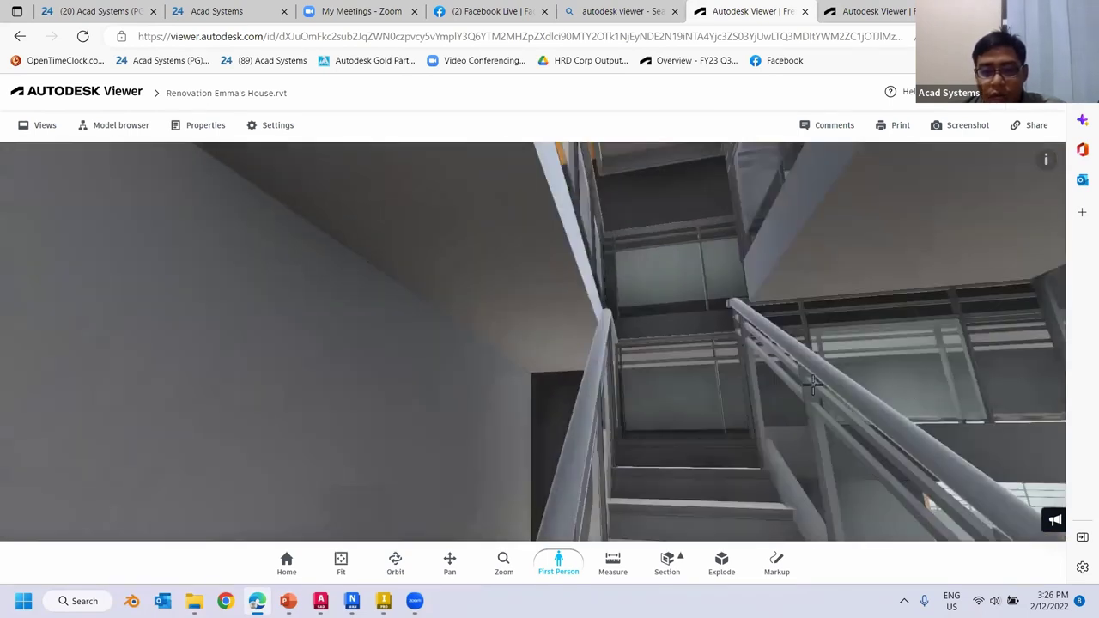
pyautogui.scroll(2, 758, 385)
pyautogui.moveTo(751, 393); pyautogui.dragTo(1088, 366)
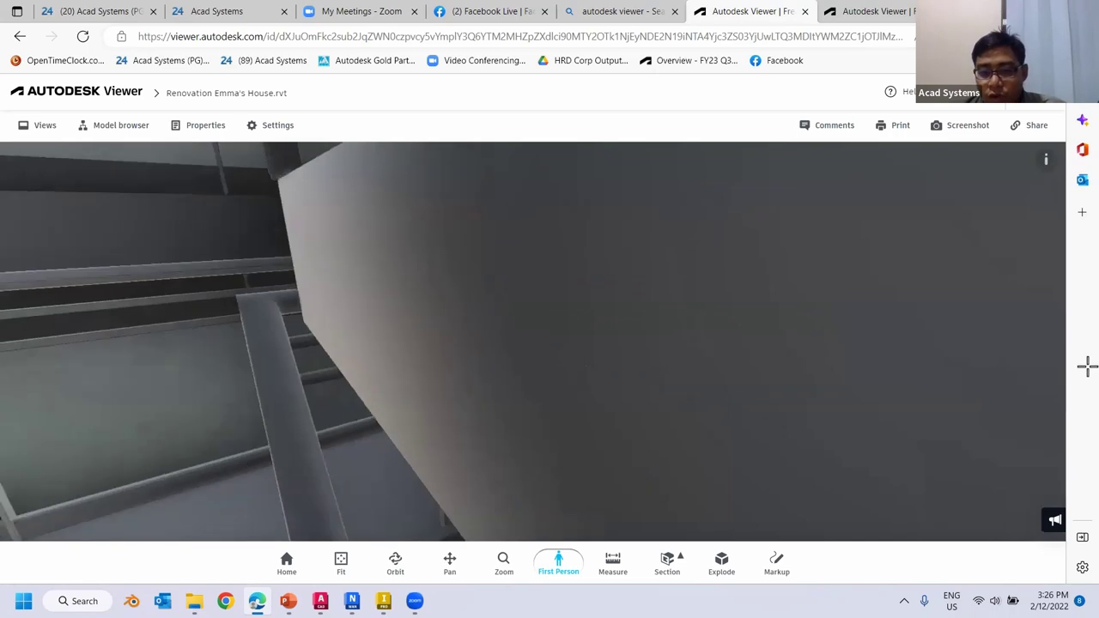
# Step: Turn at the stair landing and look around the glass railings and the upper floor
pyautogui.press('Left')
pyautogui.scroll(3, 883, 384)
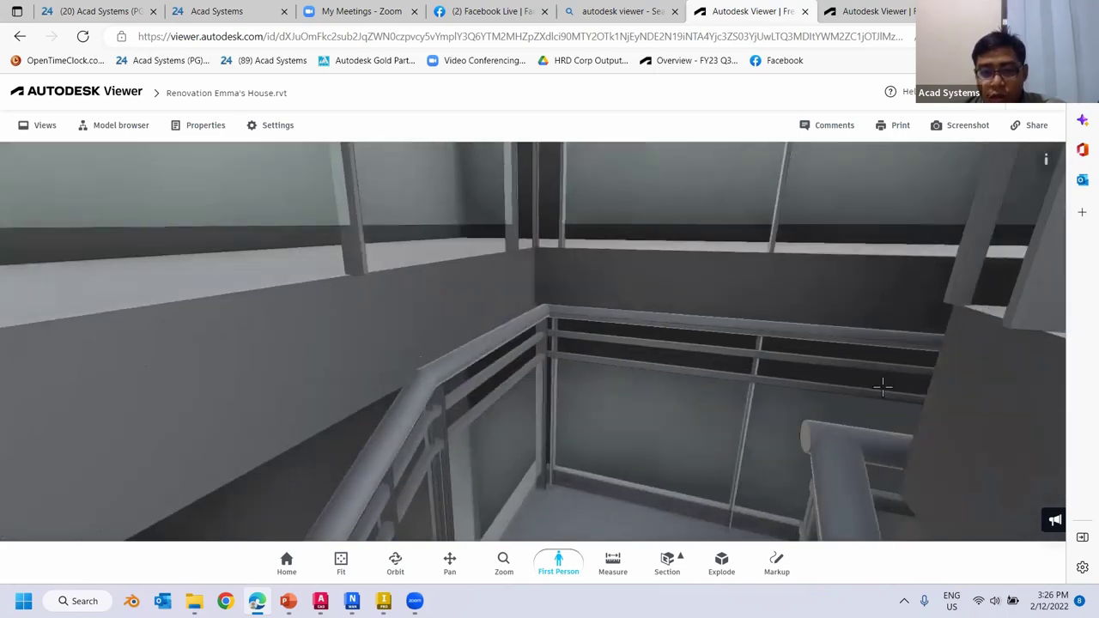
pyautogui.moveTo(965, 386); pyautogui.dragTo(1087, 373)
pyautogui.press('Up')
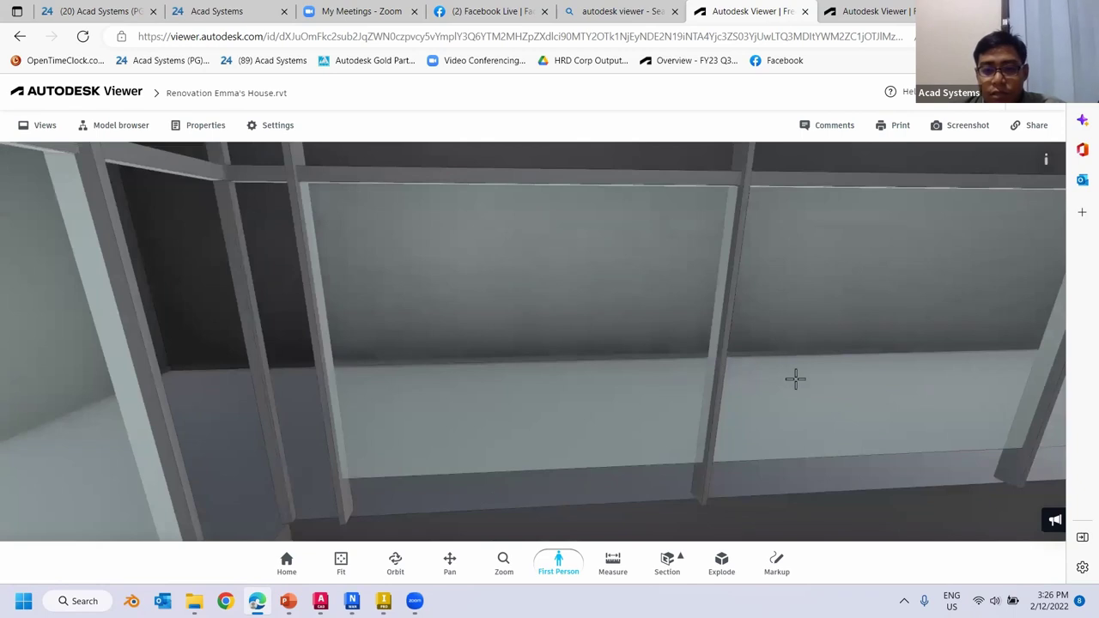
pyautogui.moveTo(796, 379); pyautogui.dragTo(11, 199)
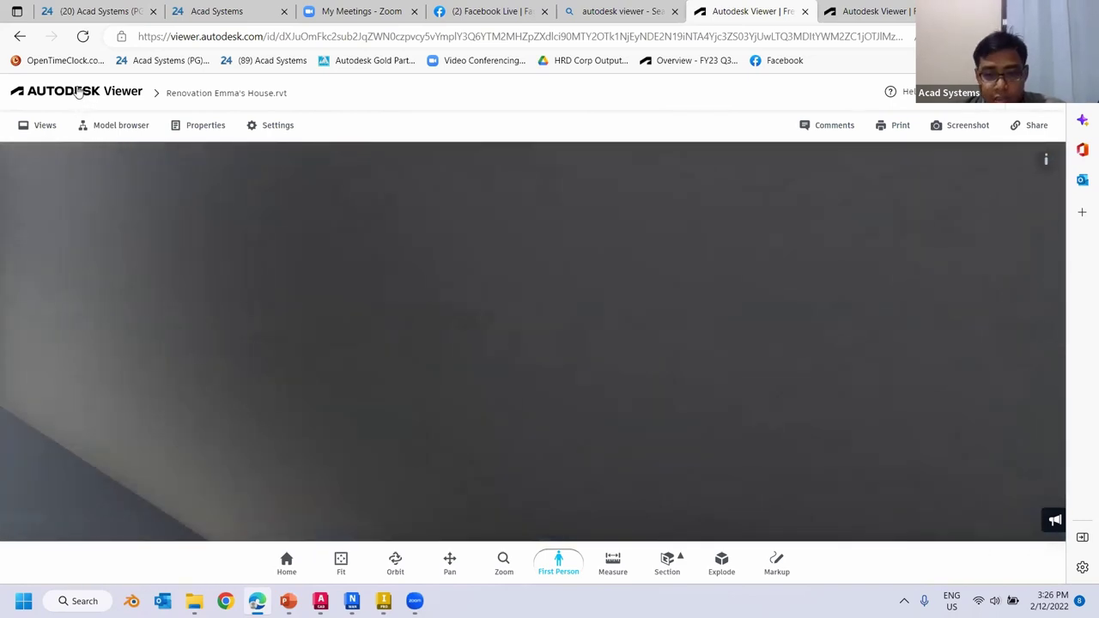
# Step: Open the Floor Plan Sample drawing from the Design Views list and display its Layout1 sheet with the comments shown
pyautogui.click(79, 92)
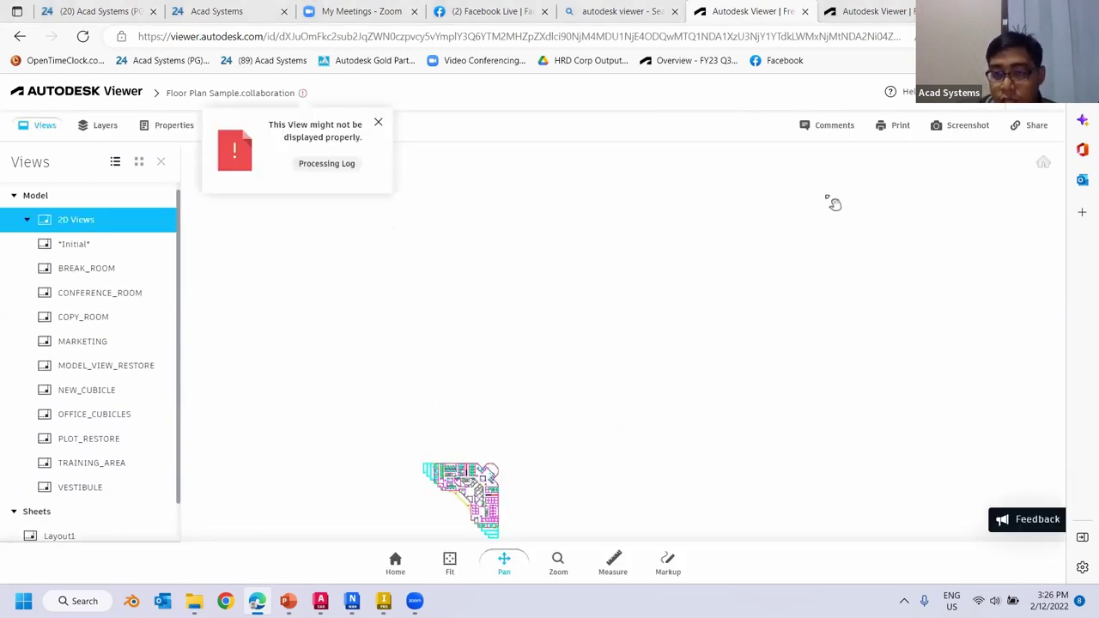
pyautogui.click(834, 126)
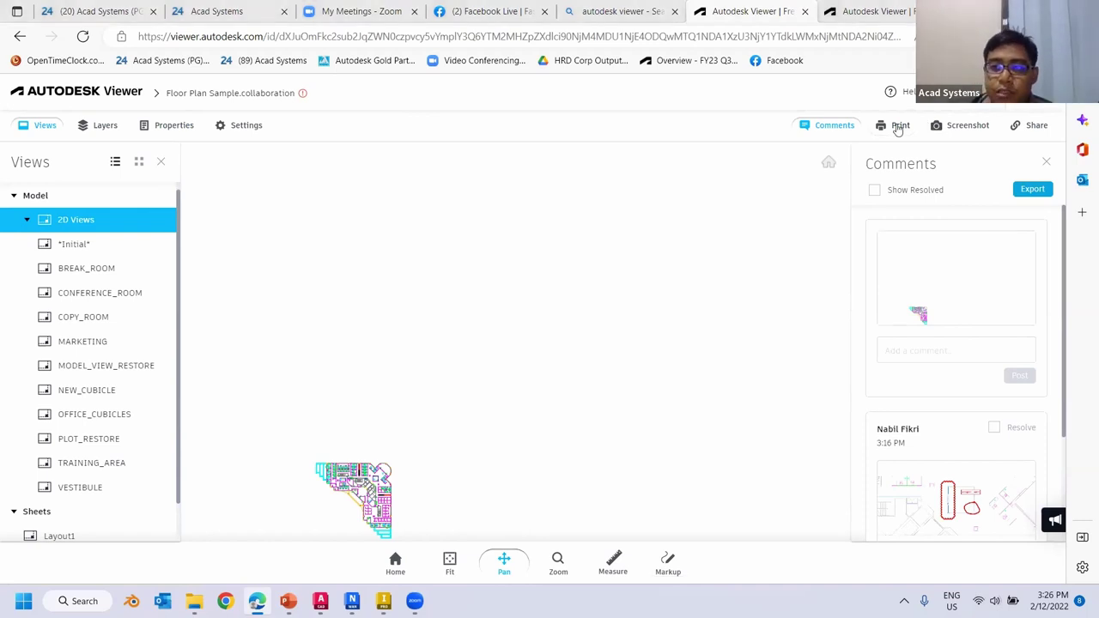
pyautogui.scroll(-1, 65, 490)
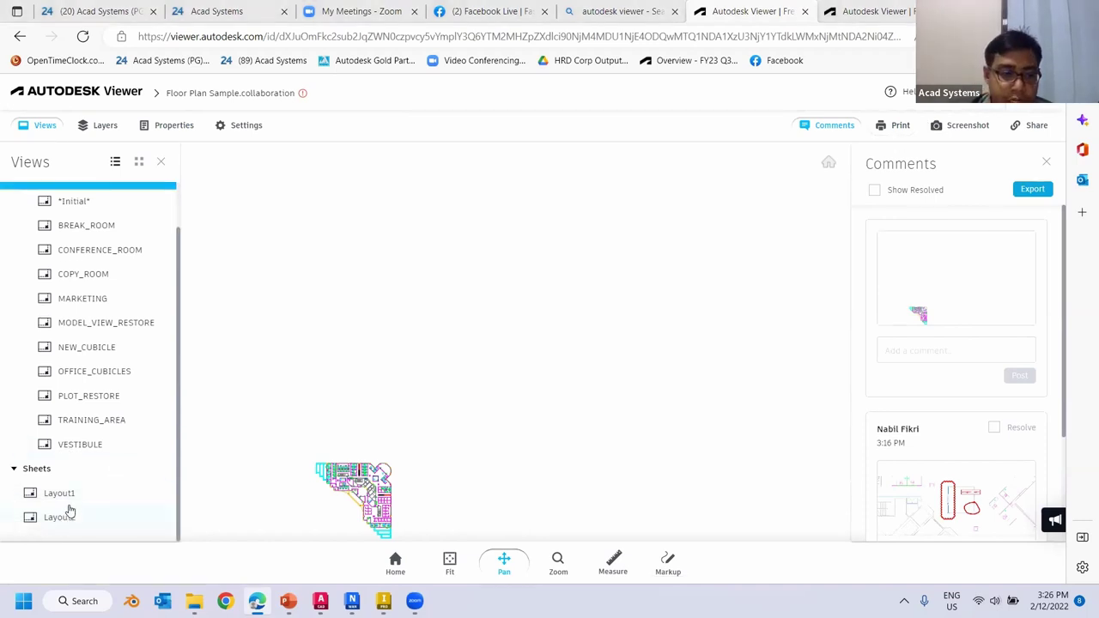
pyautogui.click(68, 497)
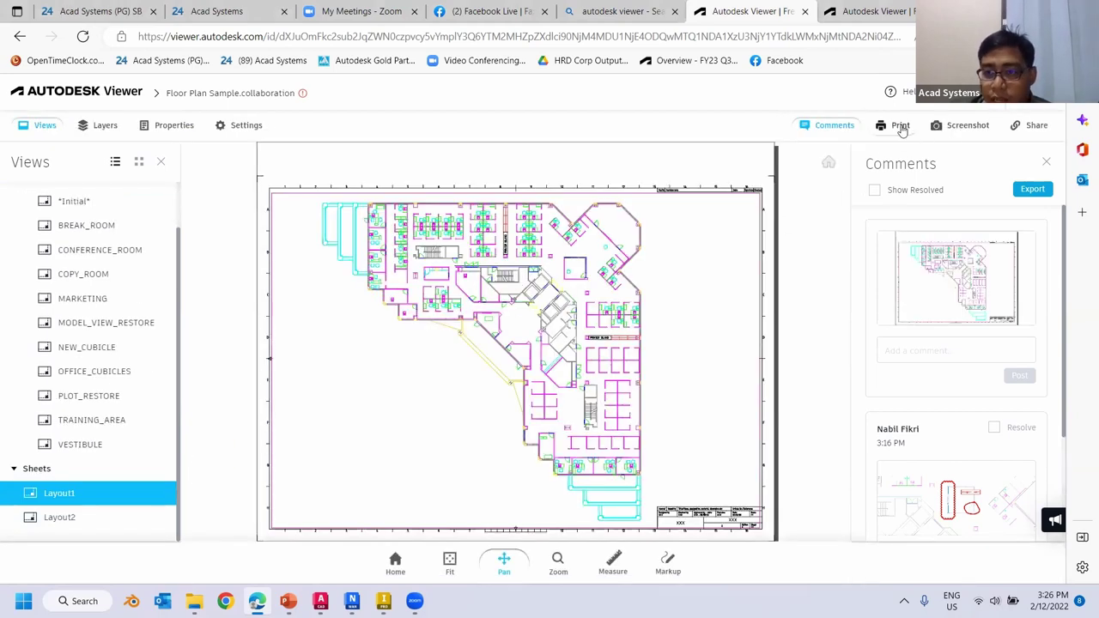
# Step: Review the print options and the screenshot download option for the Layout1 sheet
pyautogui.click(900, 126)
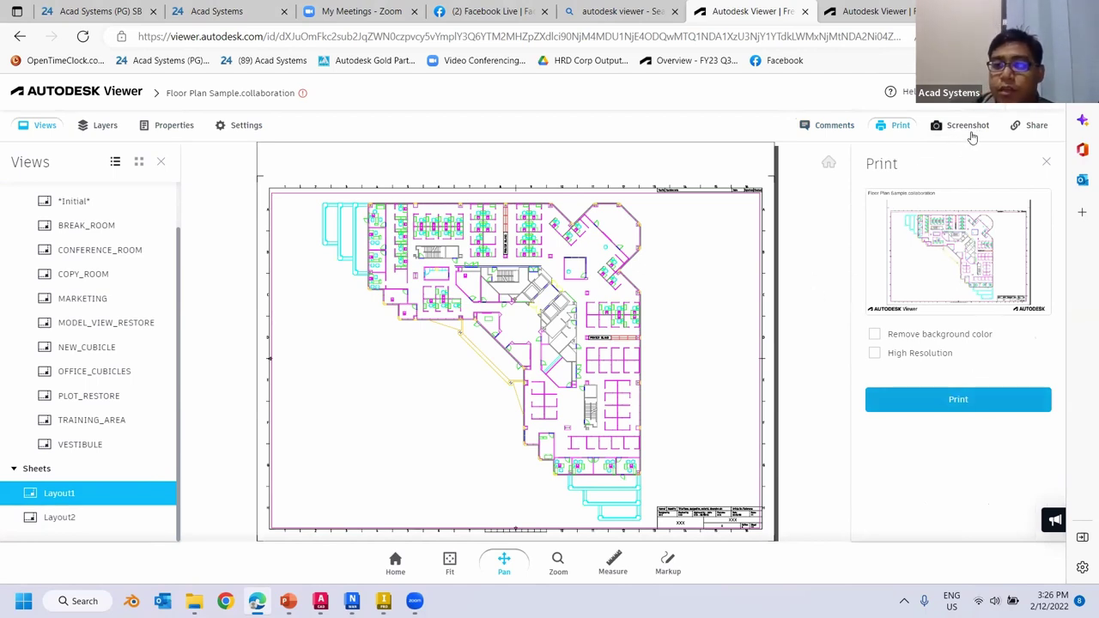
pyautogui.click(969, 127)
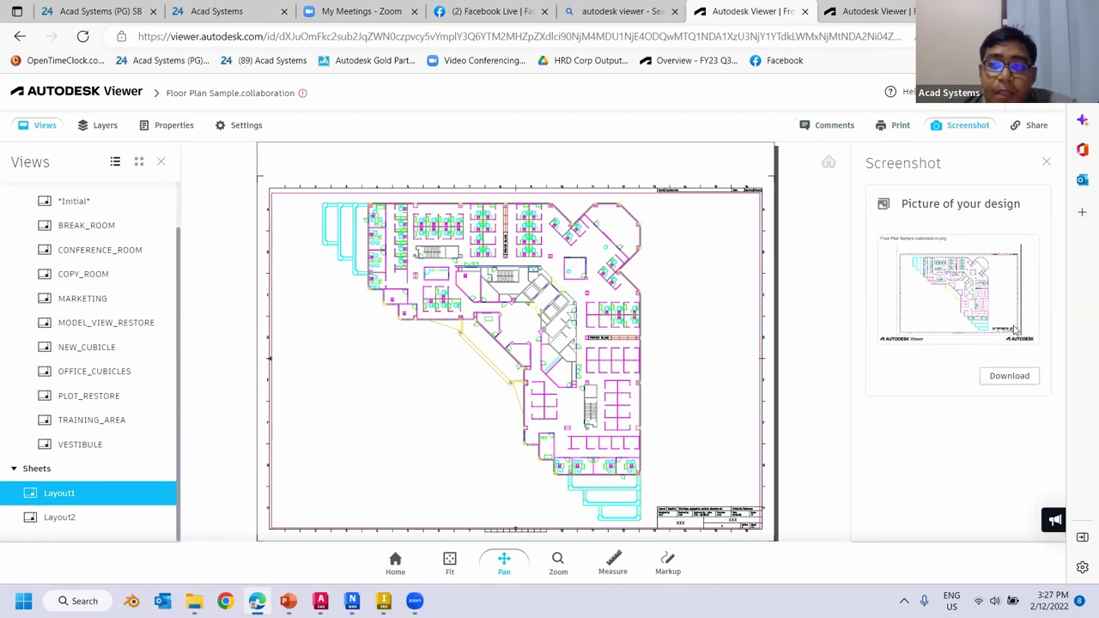
# Step: Show the sharing options for the floor plan and copy its share link
pyautogui.click(1036, 129)
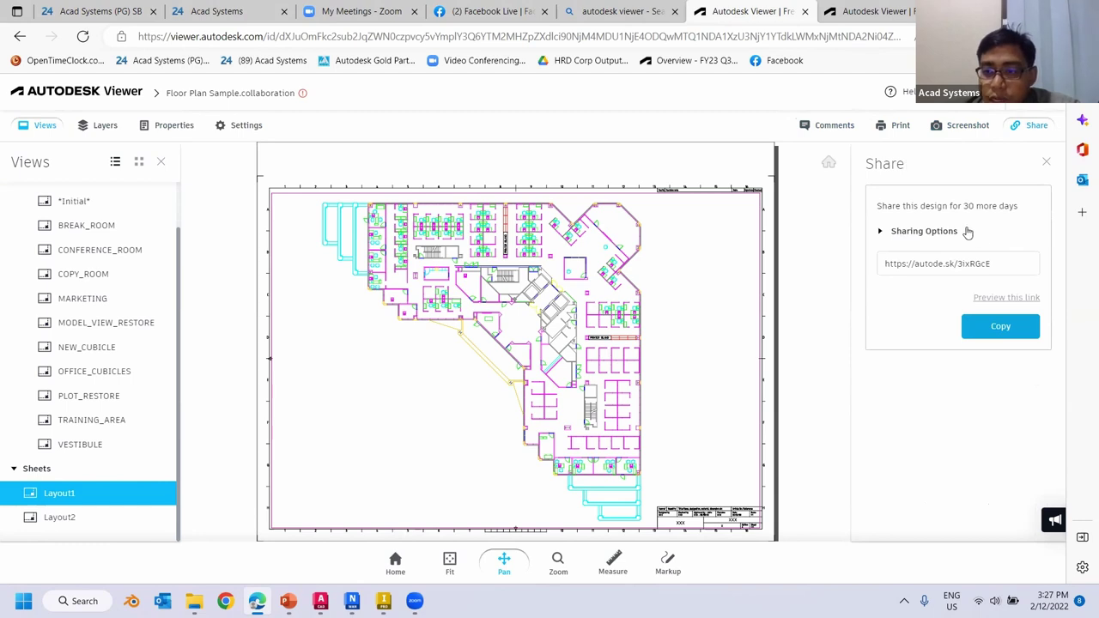
pyautogui.click(997, 263)
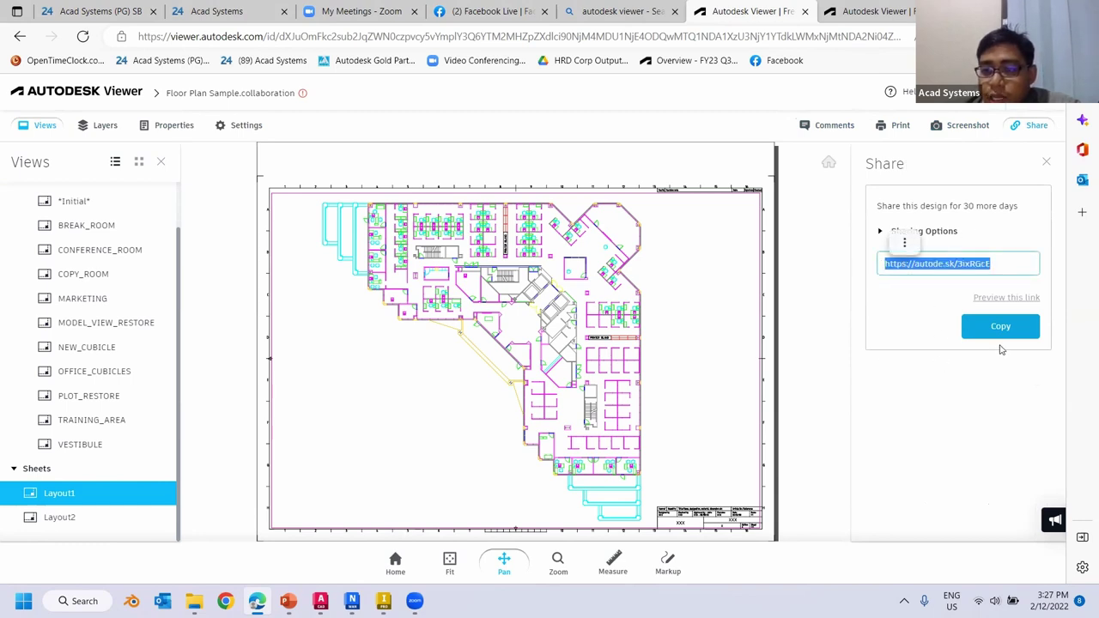
pyautogui.click(1026, 320)
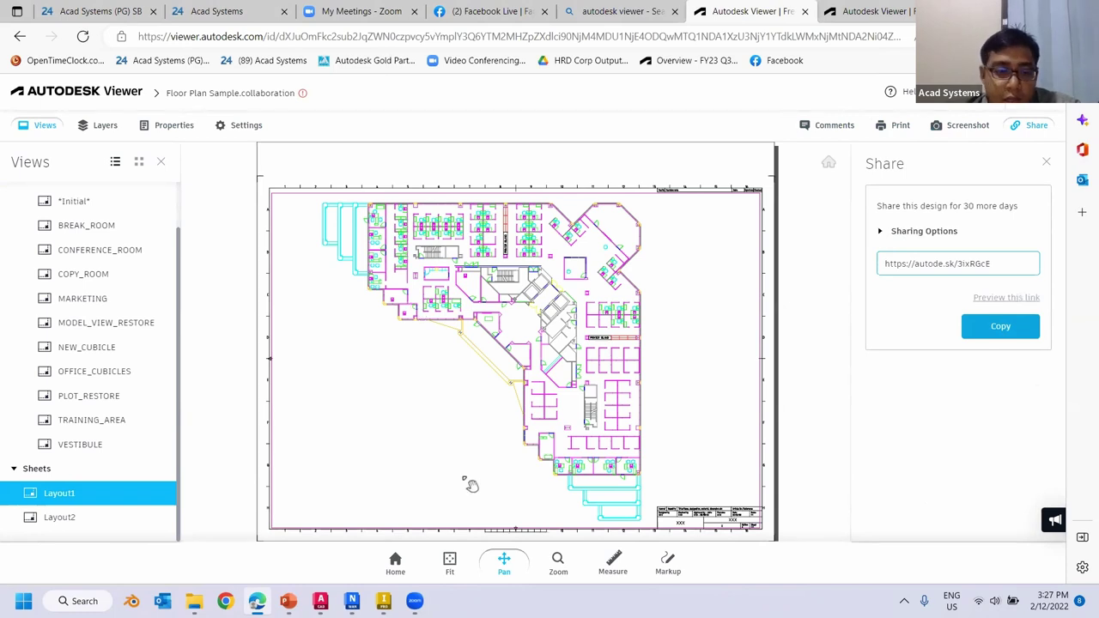
# Step: Return to the Design Views list, copy the share link of Entire Factory 4D.nwd and close the Share dialog
pyautogui.click(43, 125)
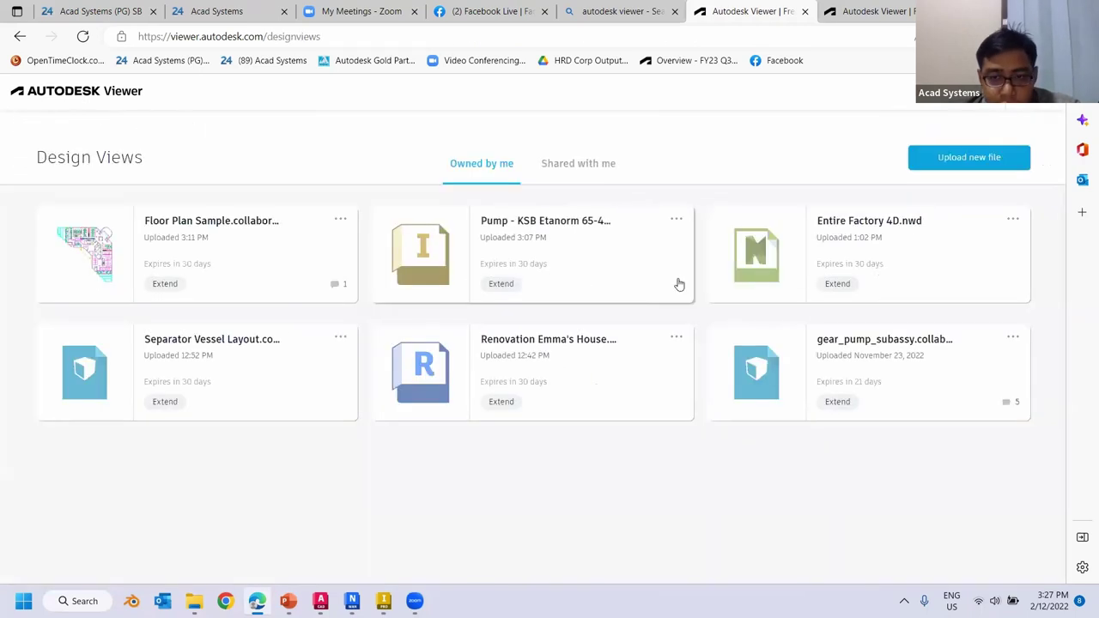
pyautogui.click(1013, 218)
pyautogui.click(837, 254)
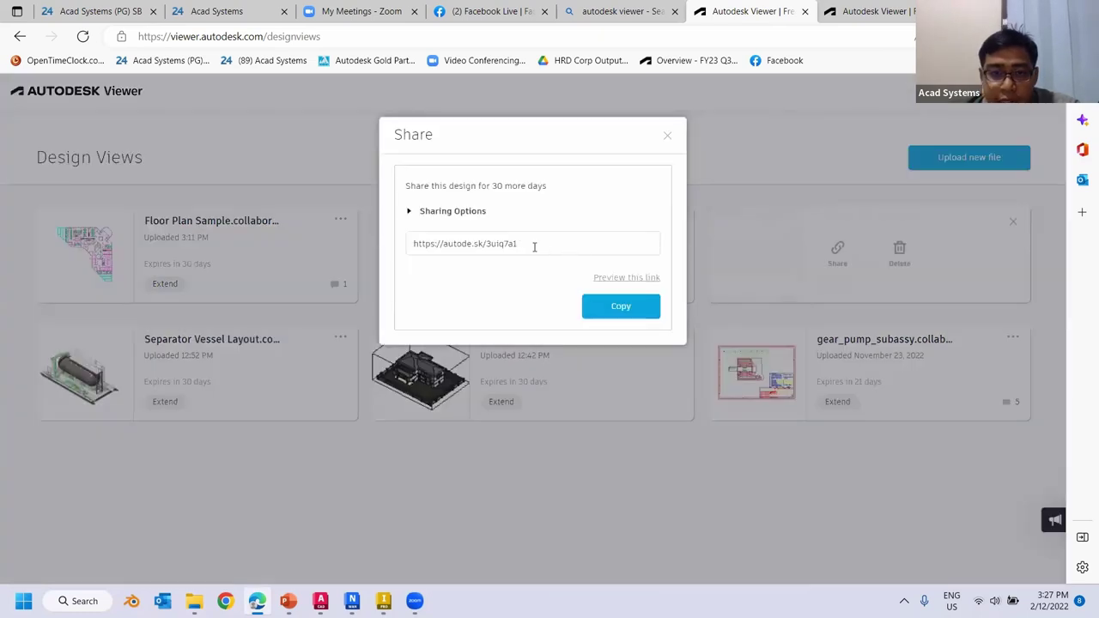
pyautogui.click(621, 307)
pyautogui.click(477, 170)
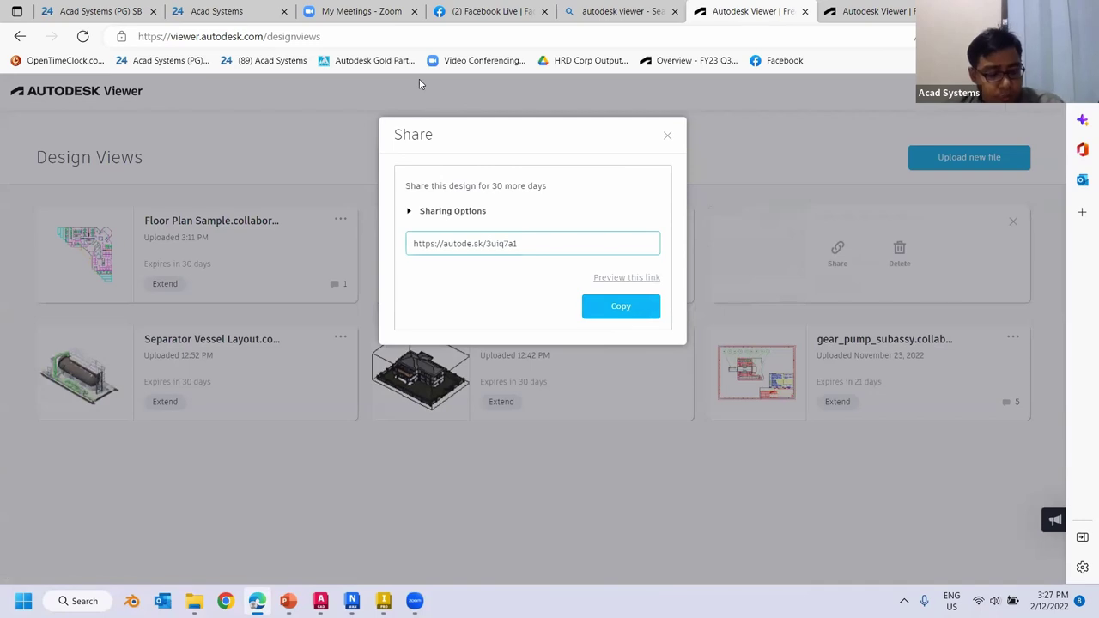
pyautogui.click(420, 79)
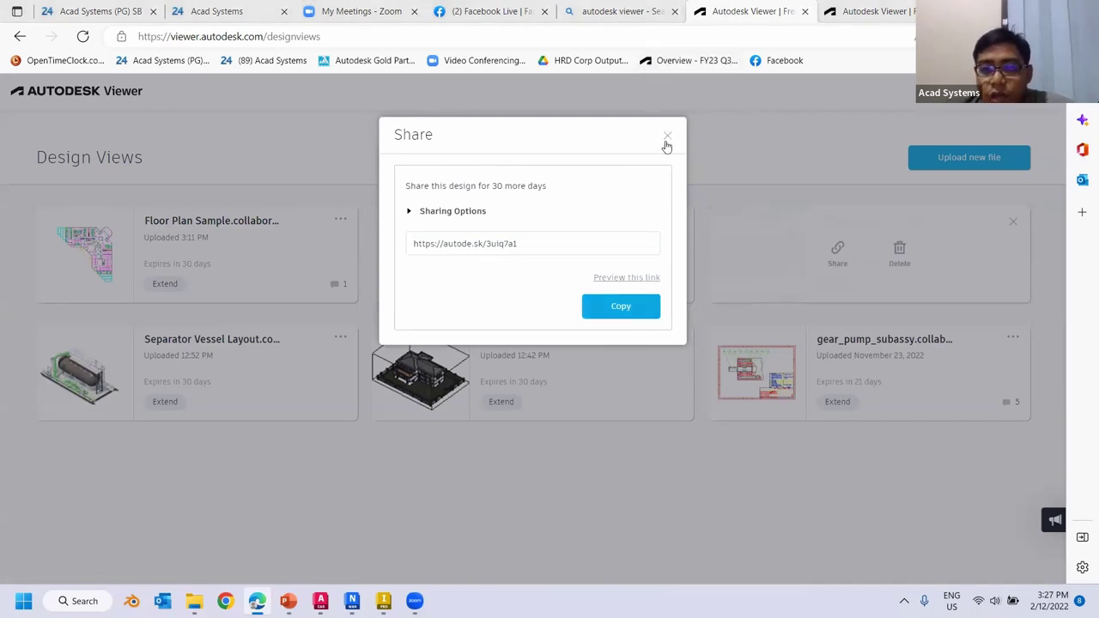
pyautogui.click(667, 140)
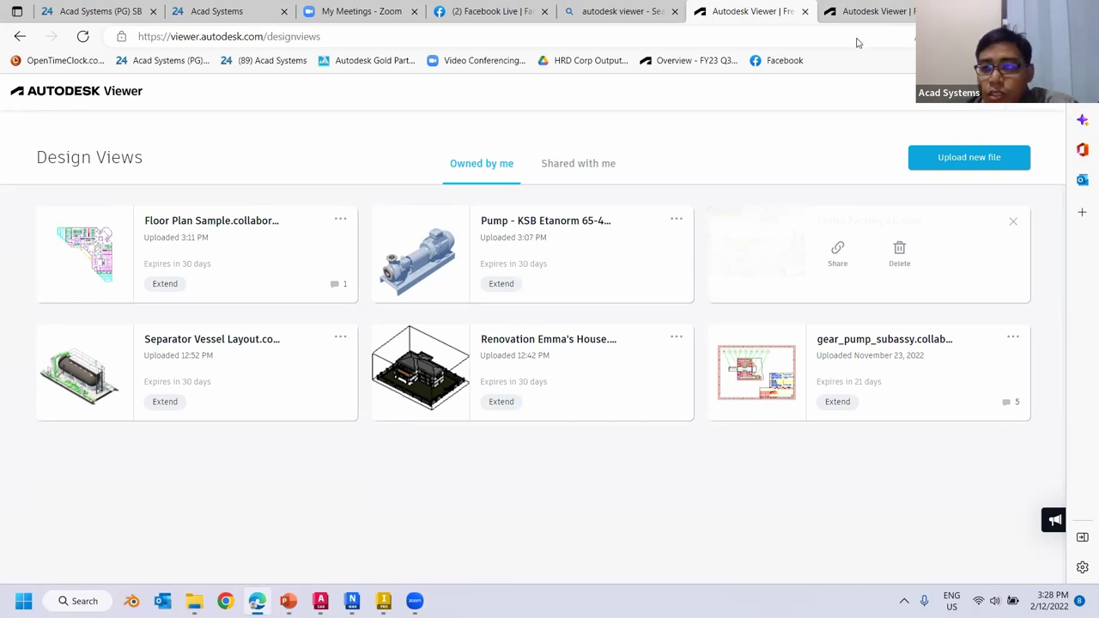
# Step: Check the signed-in account's details and return to the Design Views list
pyautogui.click(1041, 106)
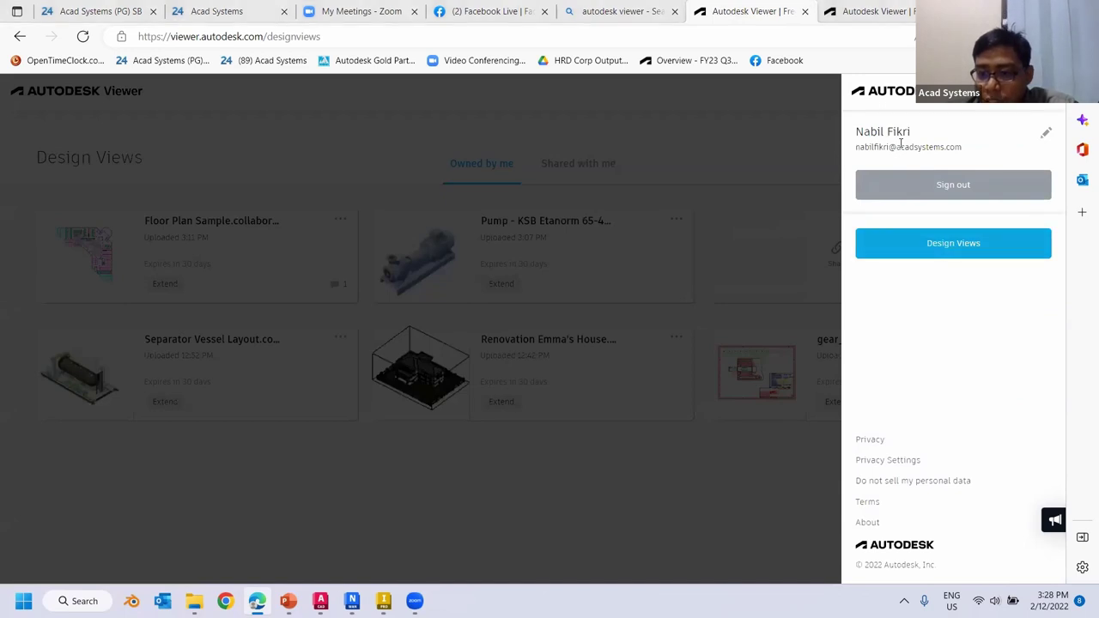
pyautogui.click(1045, 98)
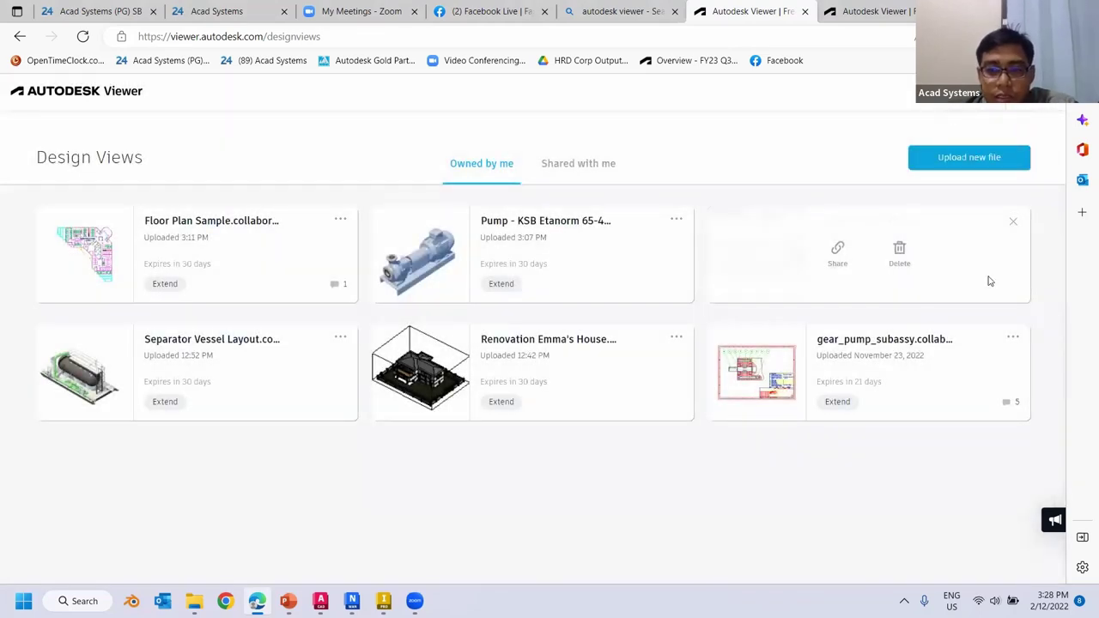
# Step: Reopen the Floor Plan Sample drawing, switch its 2D sheet color from white to black and close the settings
pyautogui.click(97, 254)
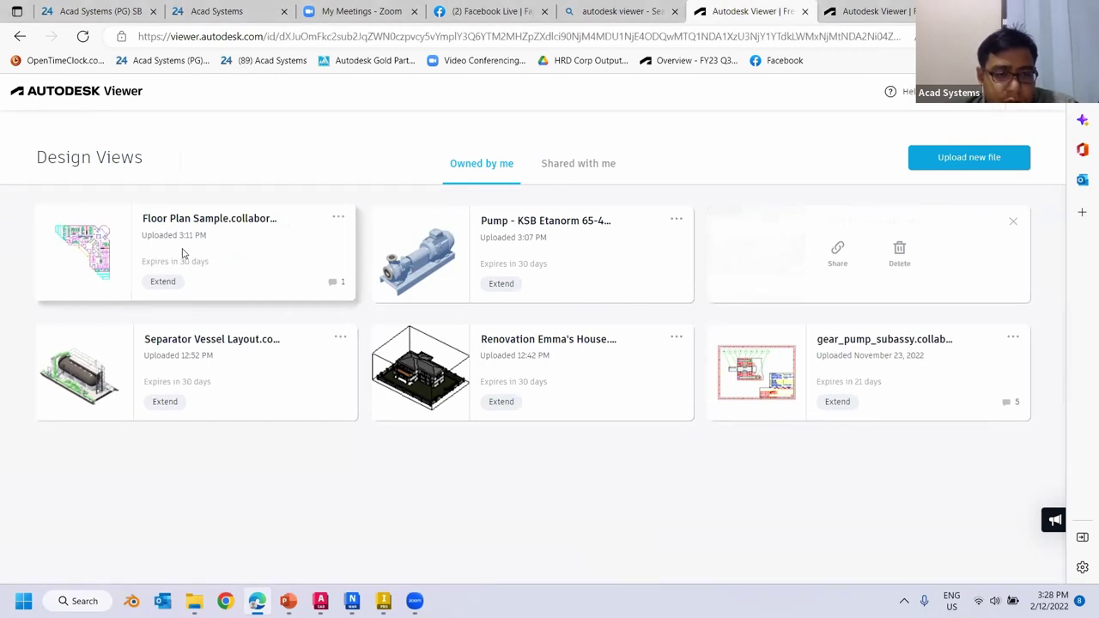
pyautogui.click(234, 129)
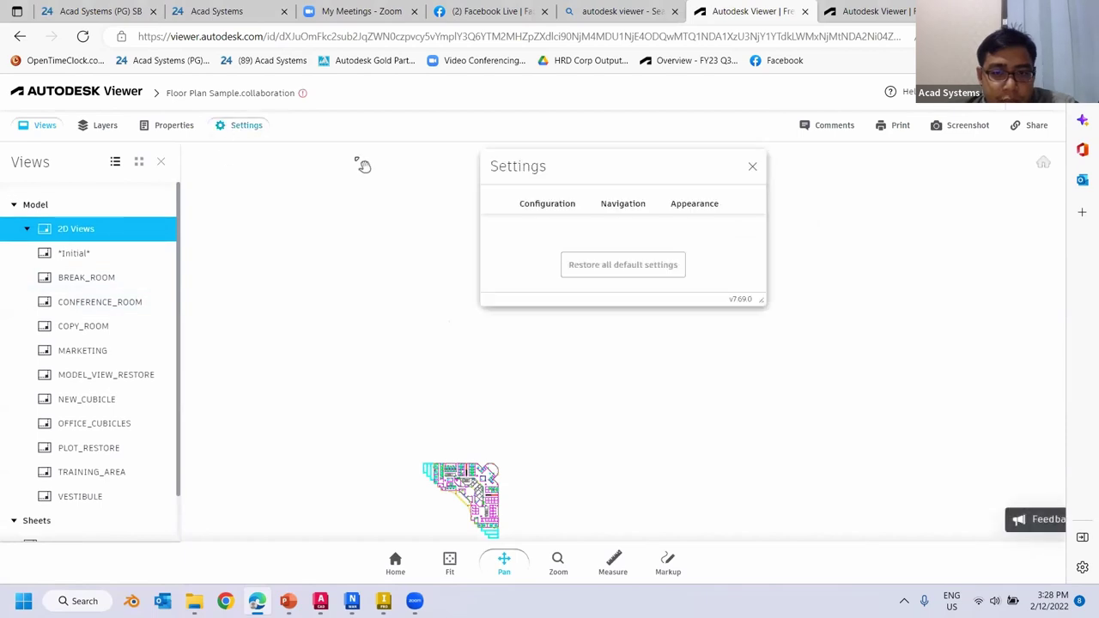
pyautogui.click(599, 207)
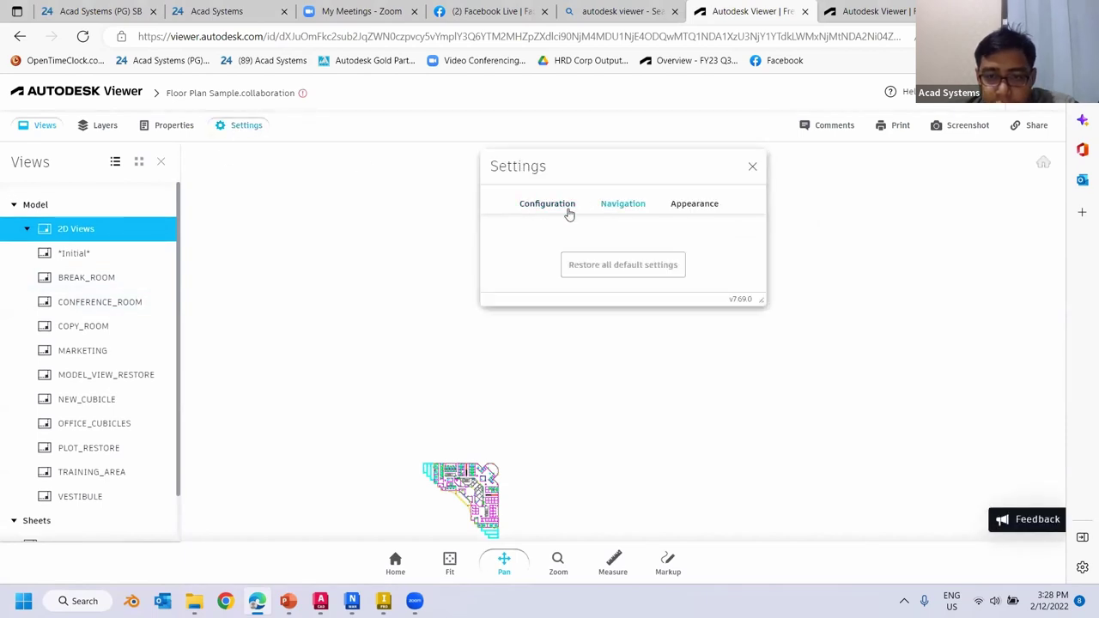
pyautogui.click(698, 212)
pyautogui.click(731, 276)
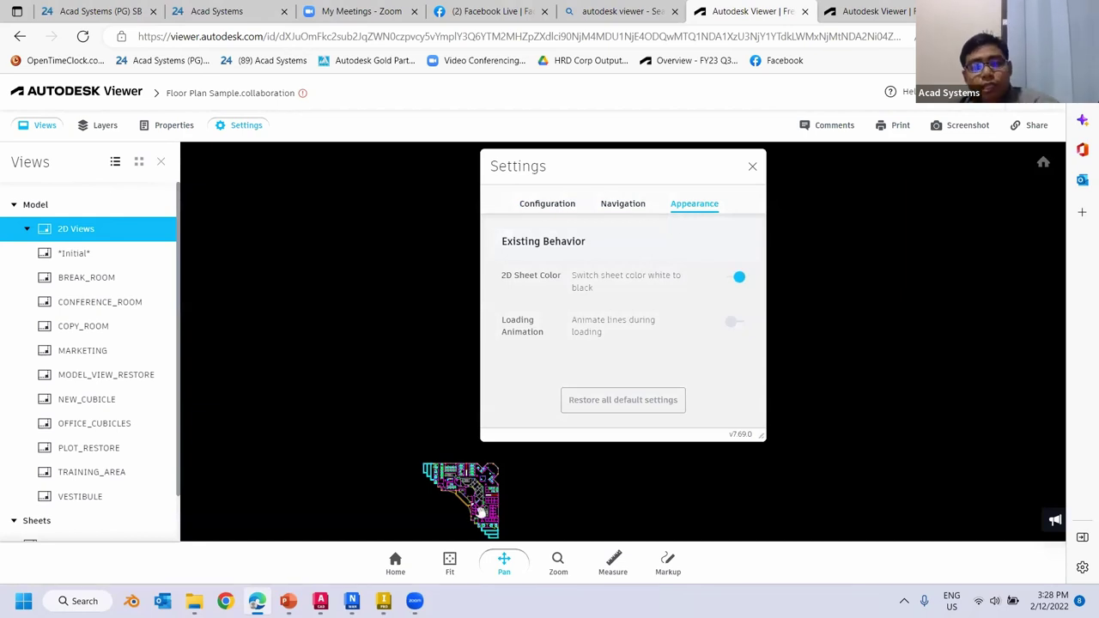
pyautogui.scroll(2, 457, 488)
pyautogui.scroll(5, 458, 488)
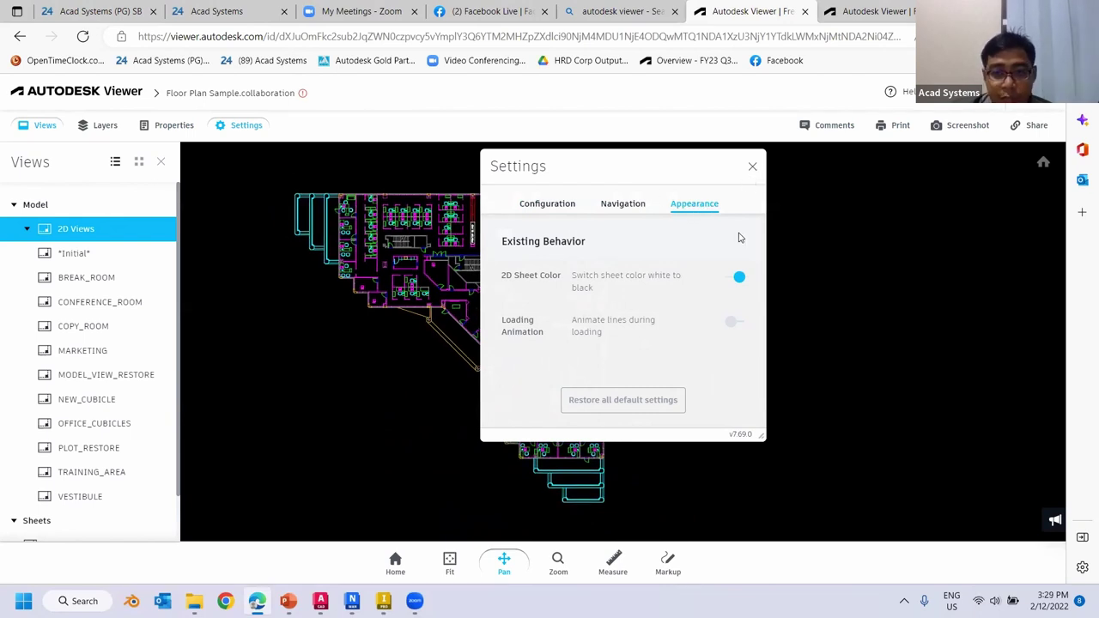
pyautogui.click(753, 167)
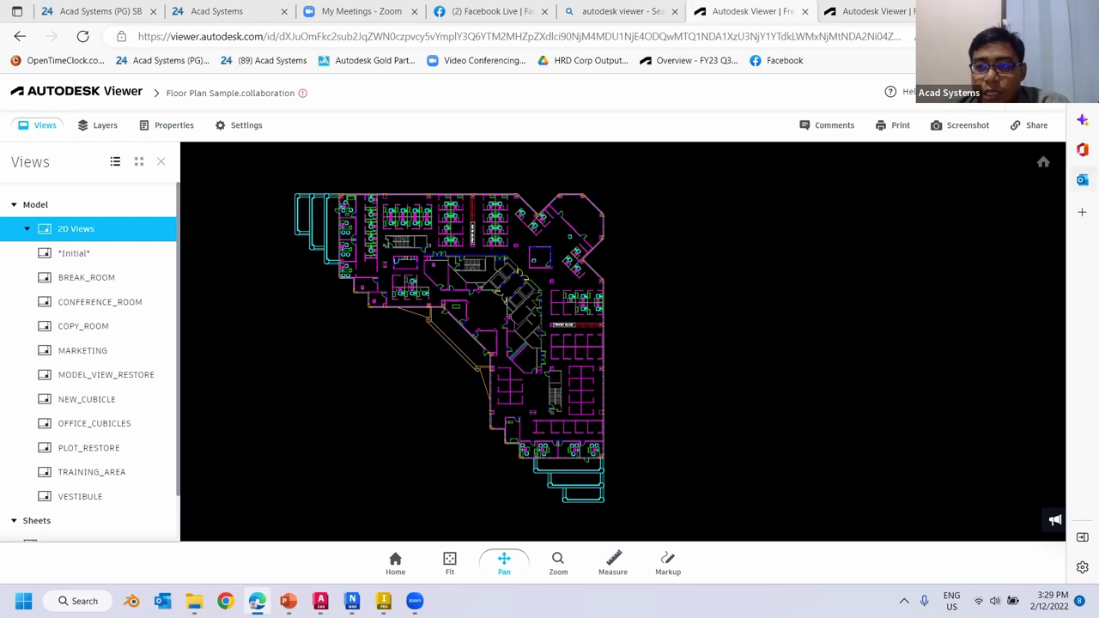
# Step: Show the account details and site links from within the floor plan drawing
pyautogui.click(1037, 126)
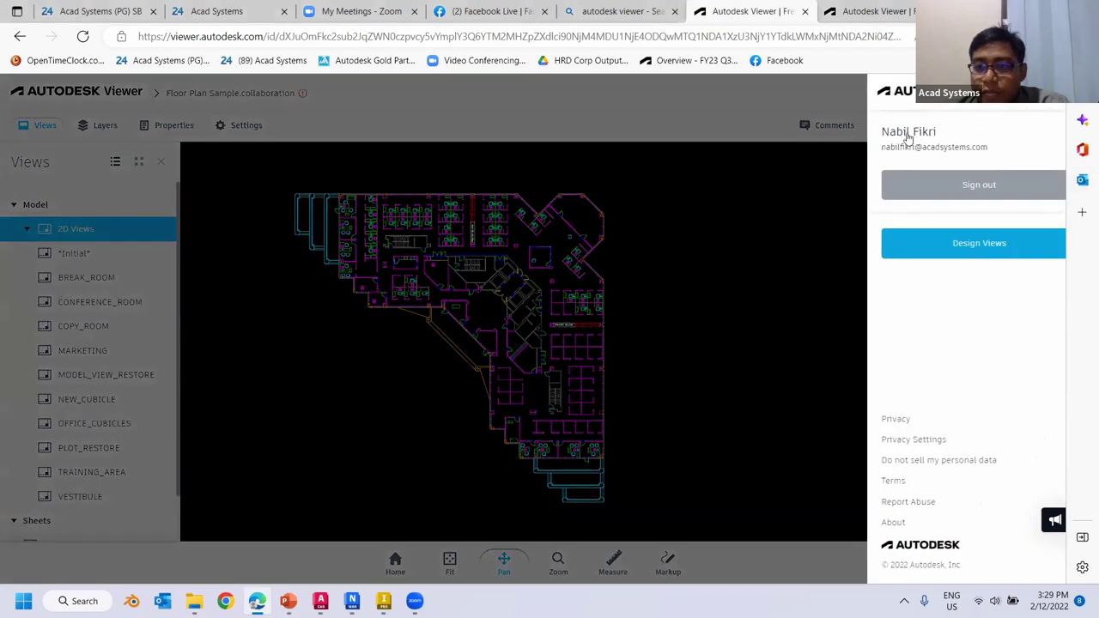